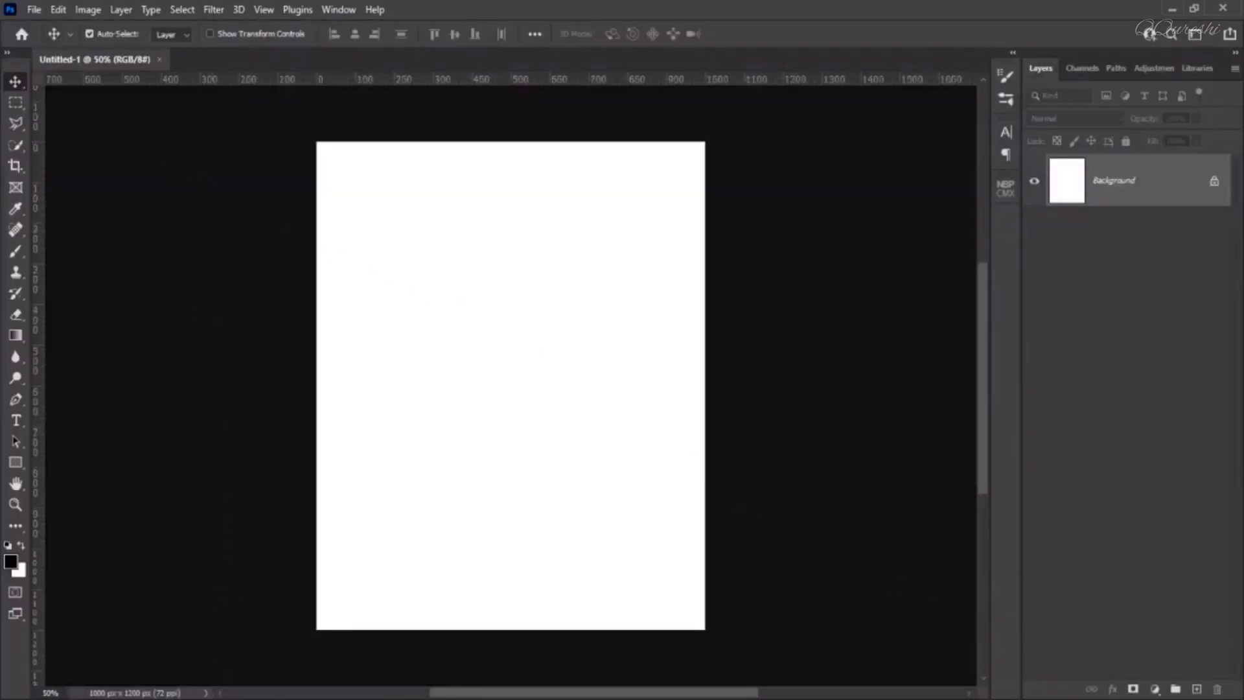
- Place the urdu poetry64 border image on the canvas and add a vertical guide through its centre
click(211, 658)
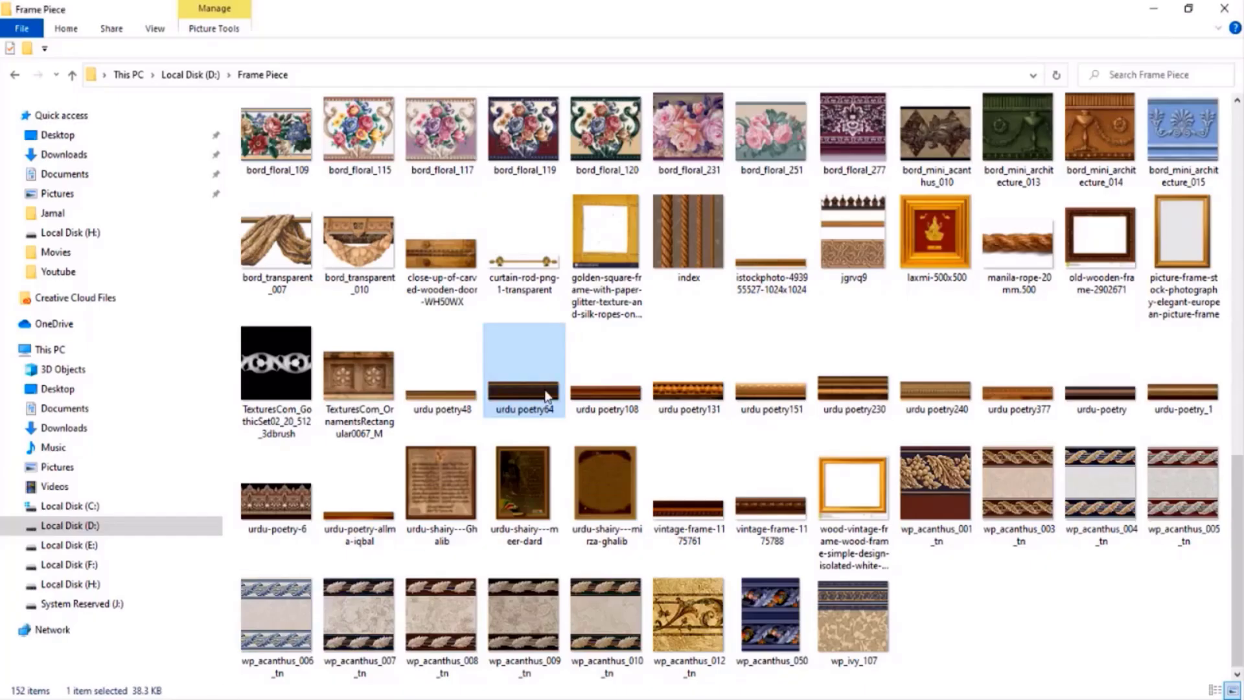
drag(547, 397, 483, 354)
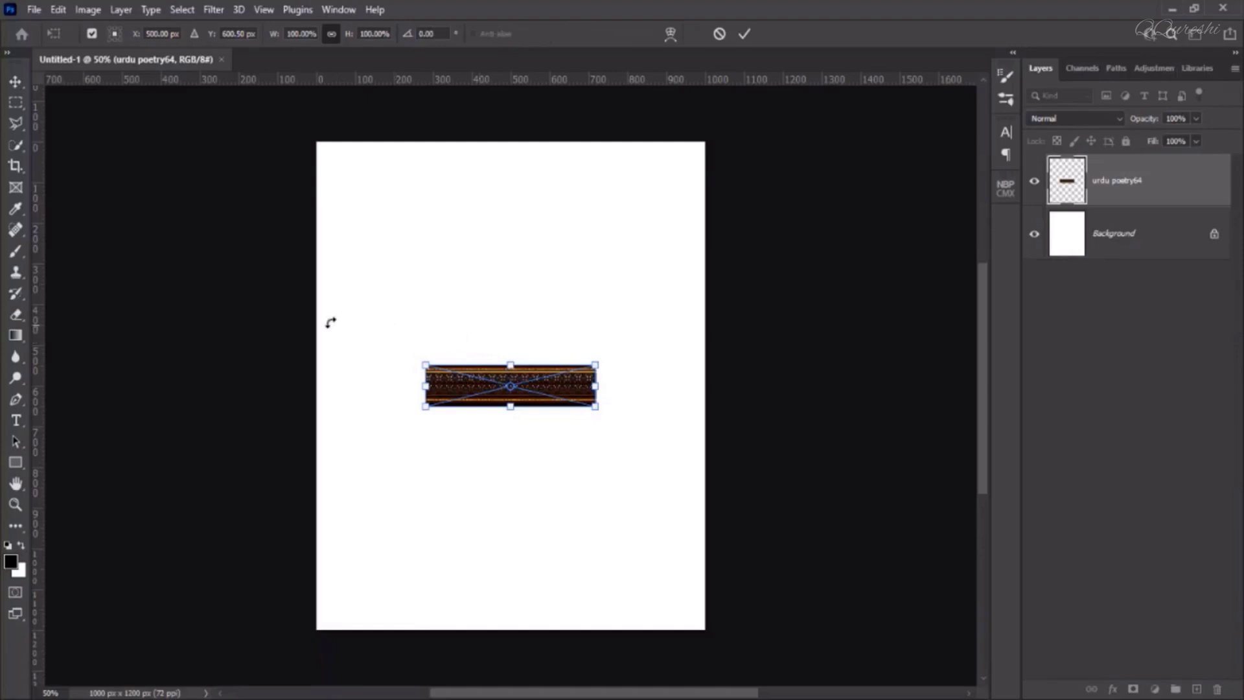
drag(37, 239, 512, 241)
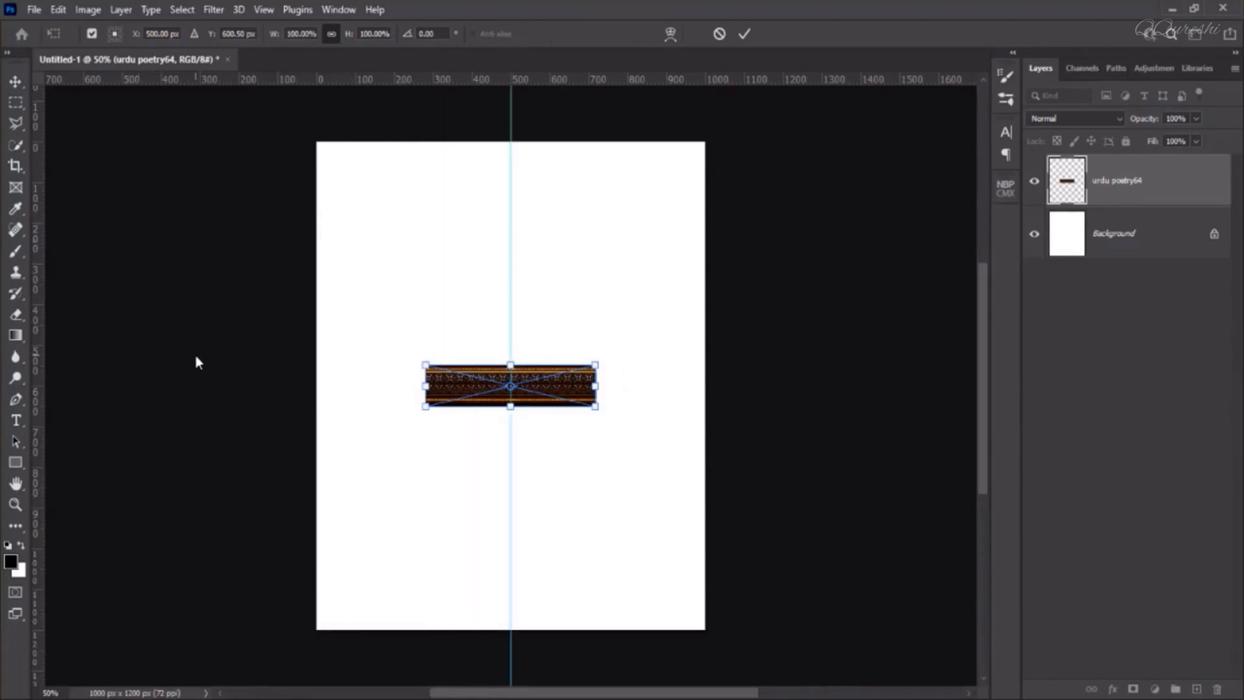
key(Return)
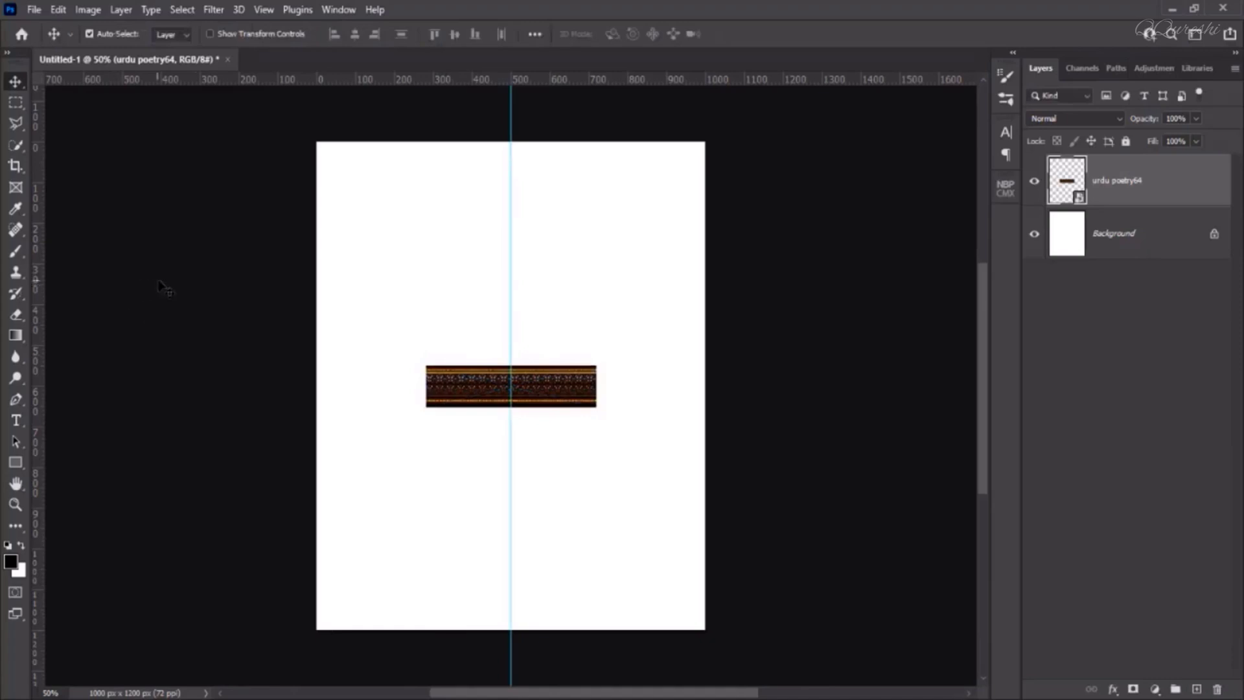
- Copy the left half of the border strip, up to the centre guide, onto a new layer and check it with the original hidden
click(15, 102)
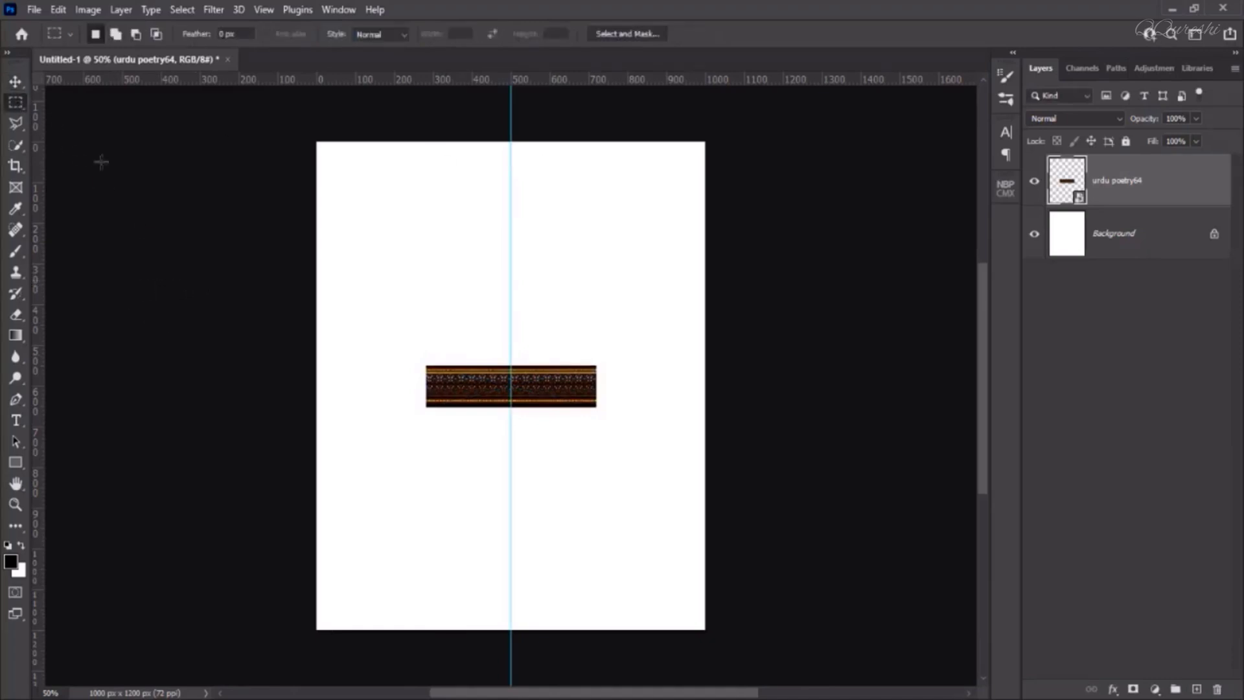
drag(385, 320, 506, 470)
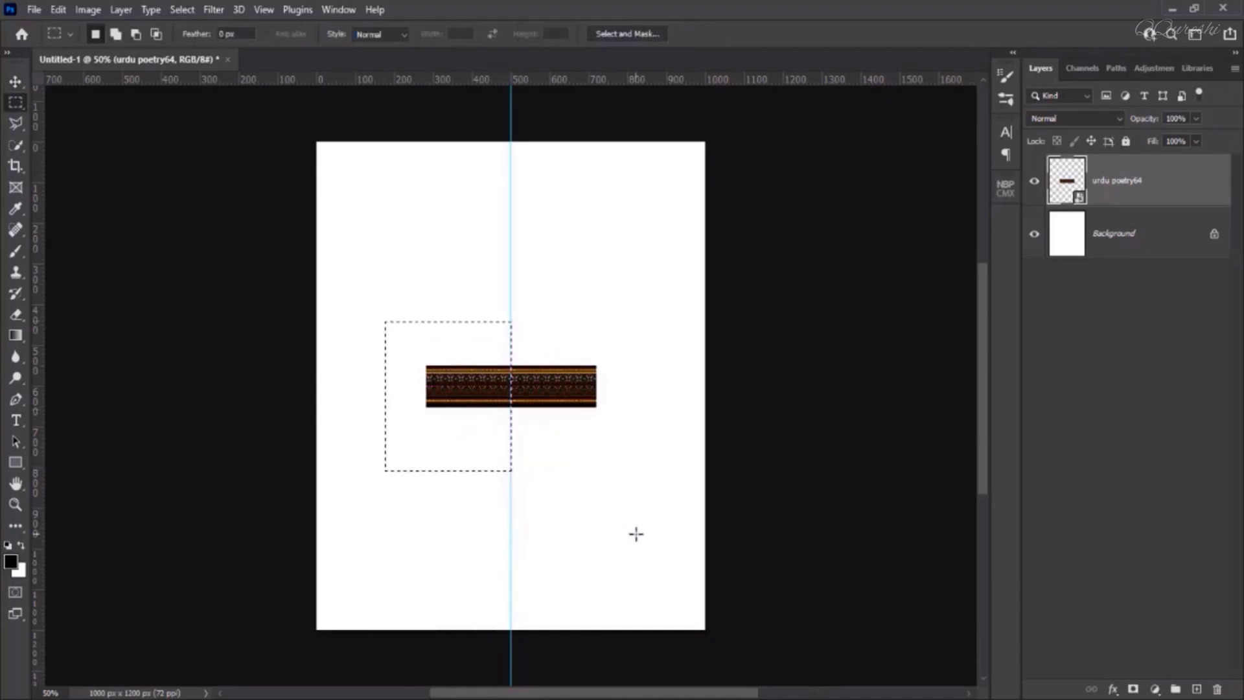
key(ctrl+j)
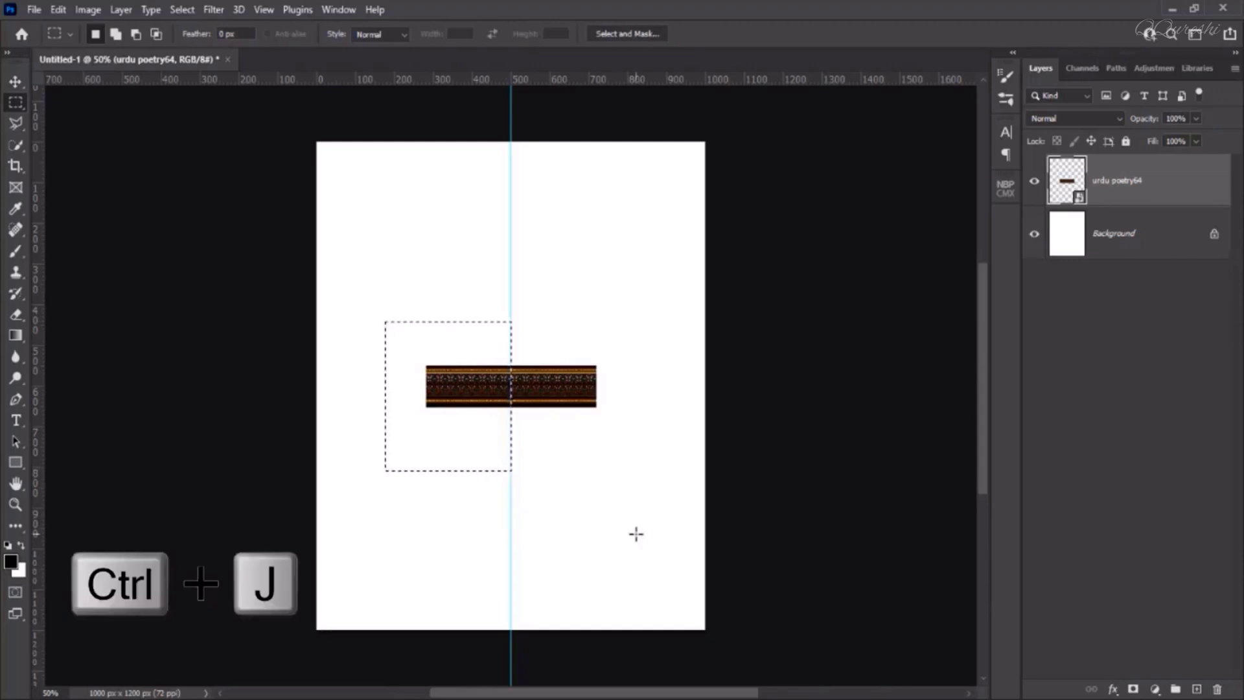
key(ctrl+j)
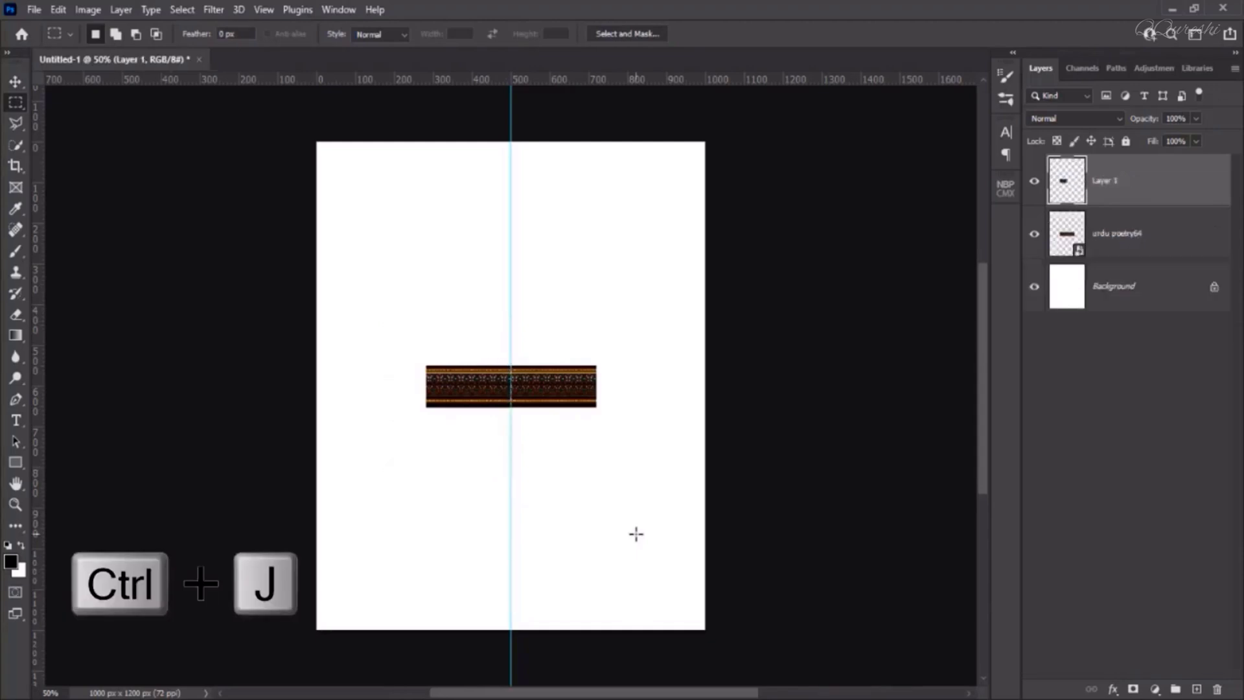
click(1035, 235)
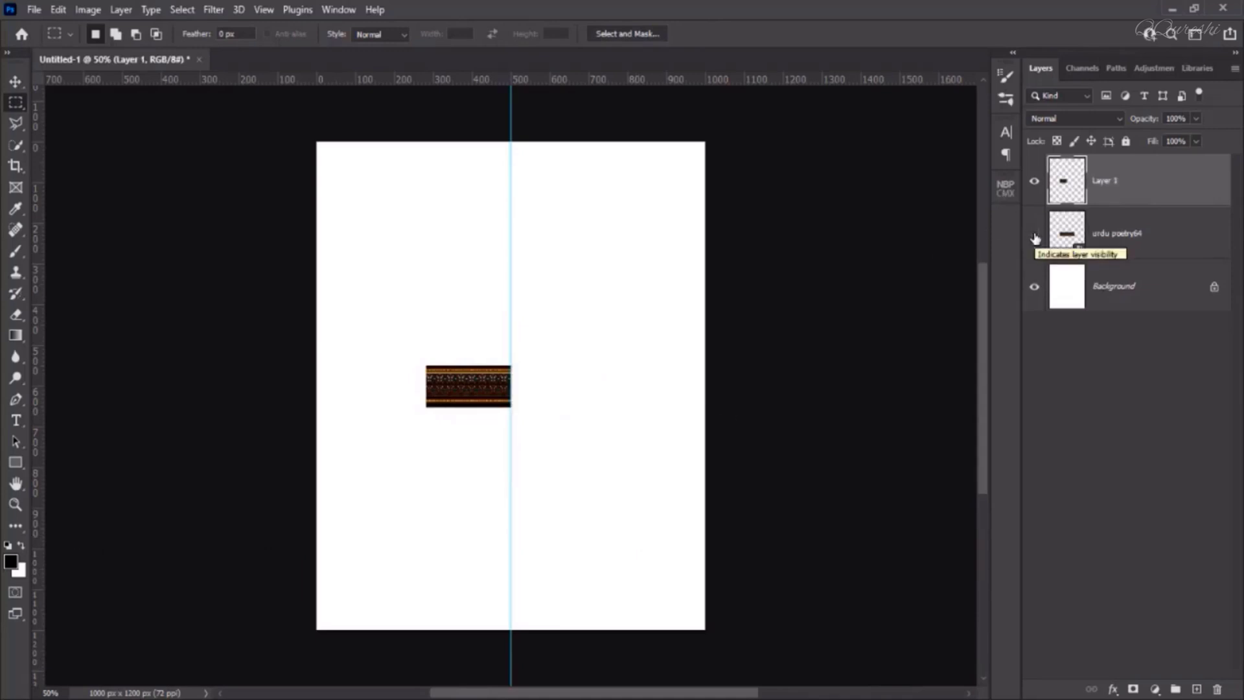
click(1035, 234)
- Remove the vertical guide and, with the original strip hidden, move the copied half strip straight up
click(15, 82)
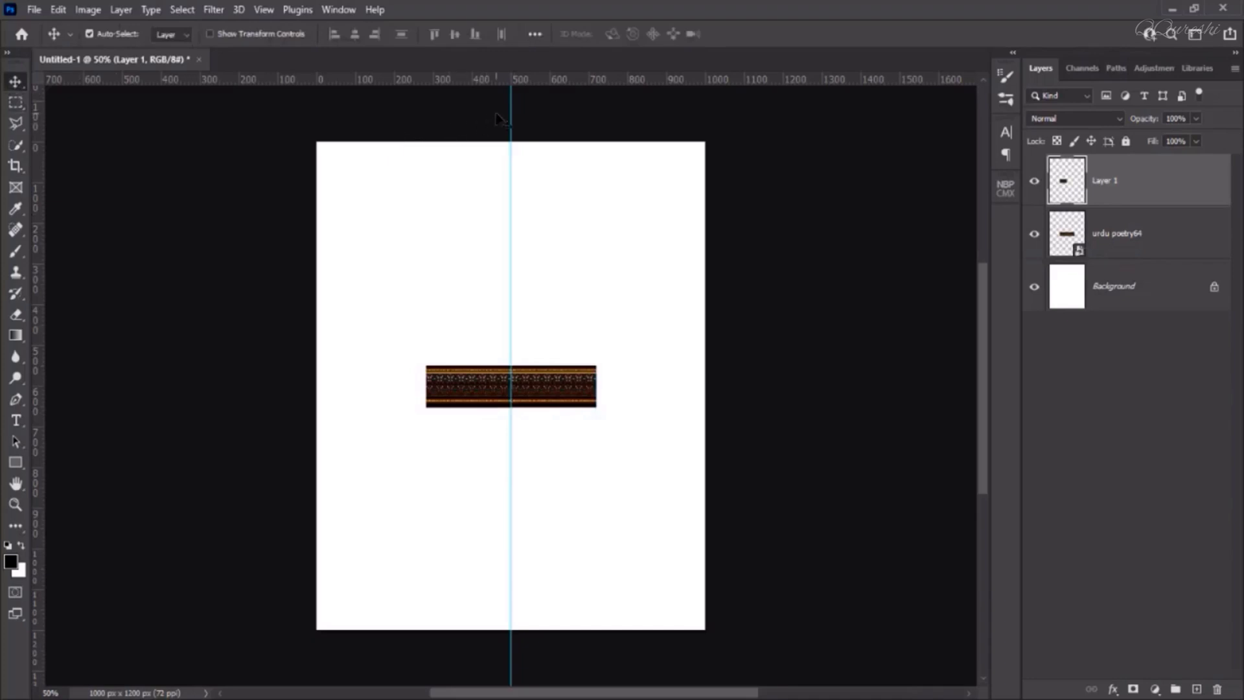
drag(511, 111, 31, 122)
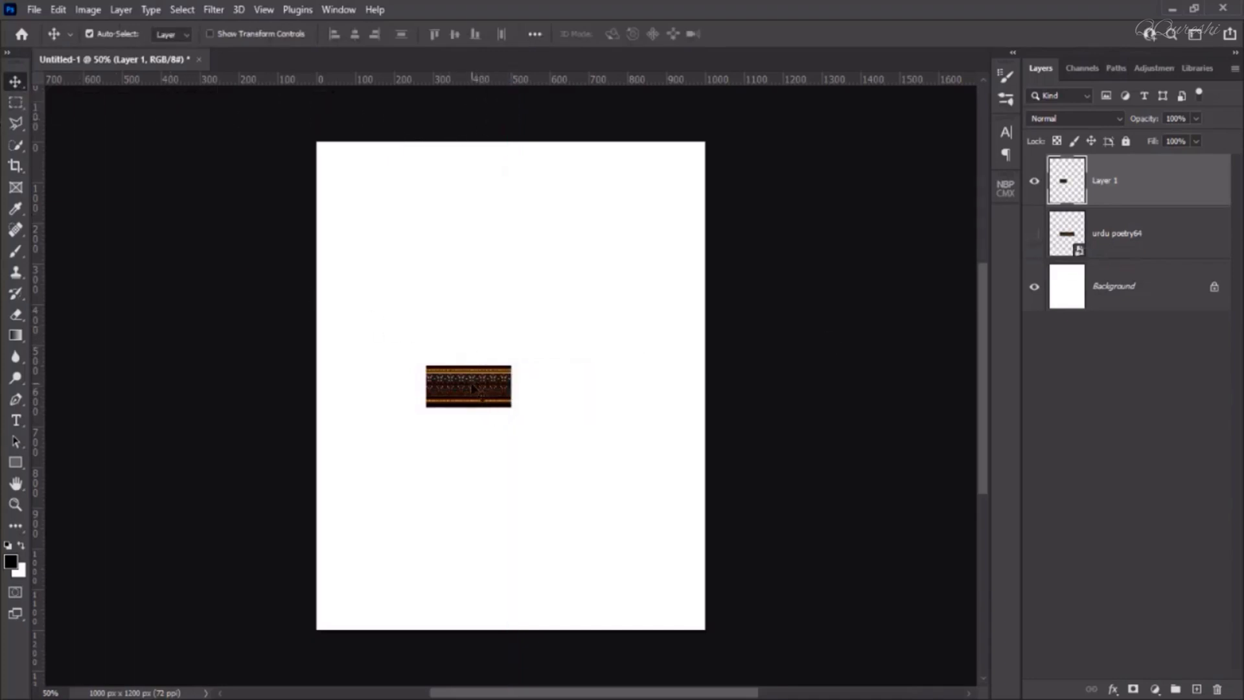
drag(475, 387, 475, 277)
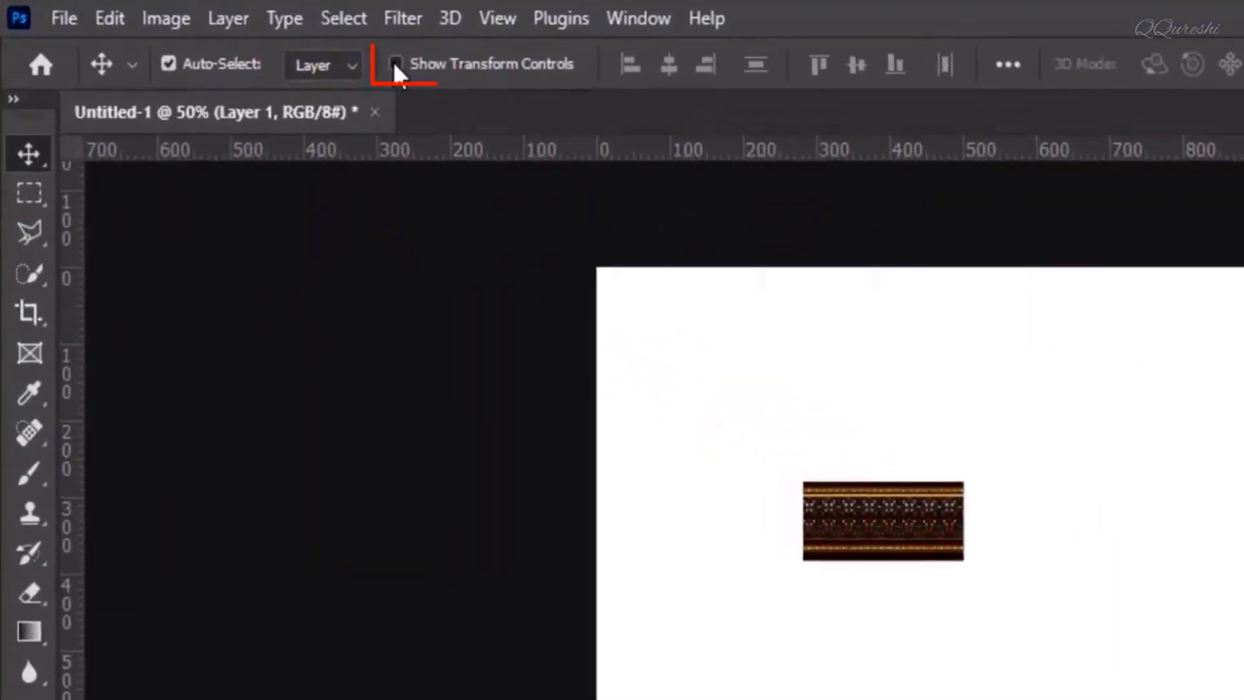
- Show the transform controls and put the half strip into Free Transform's warp mode
click(209, 33)
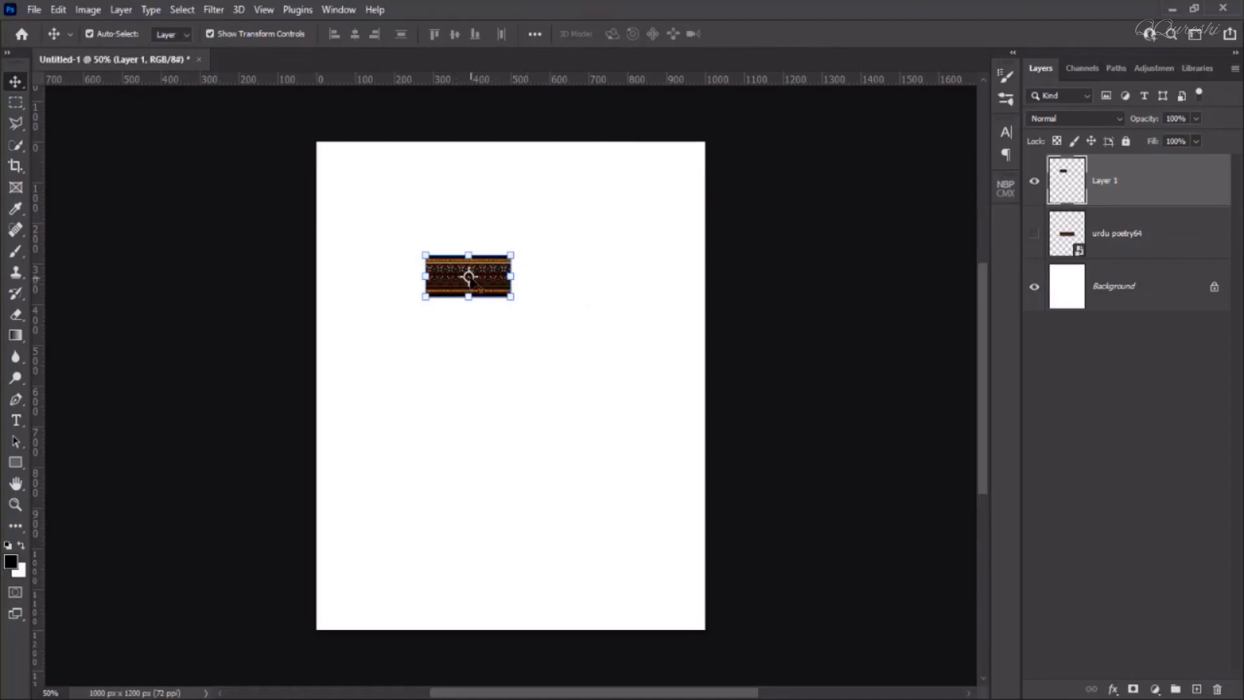
key(ctrl+t)
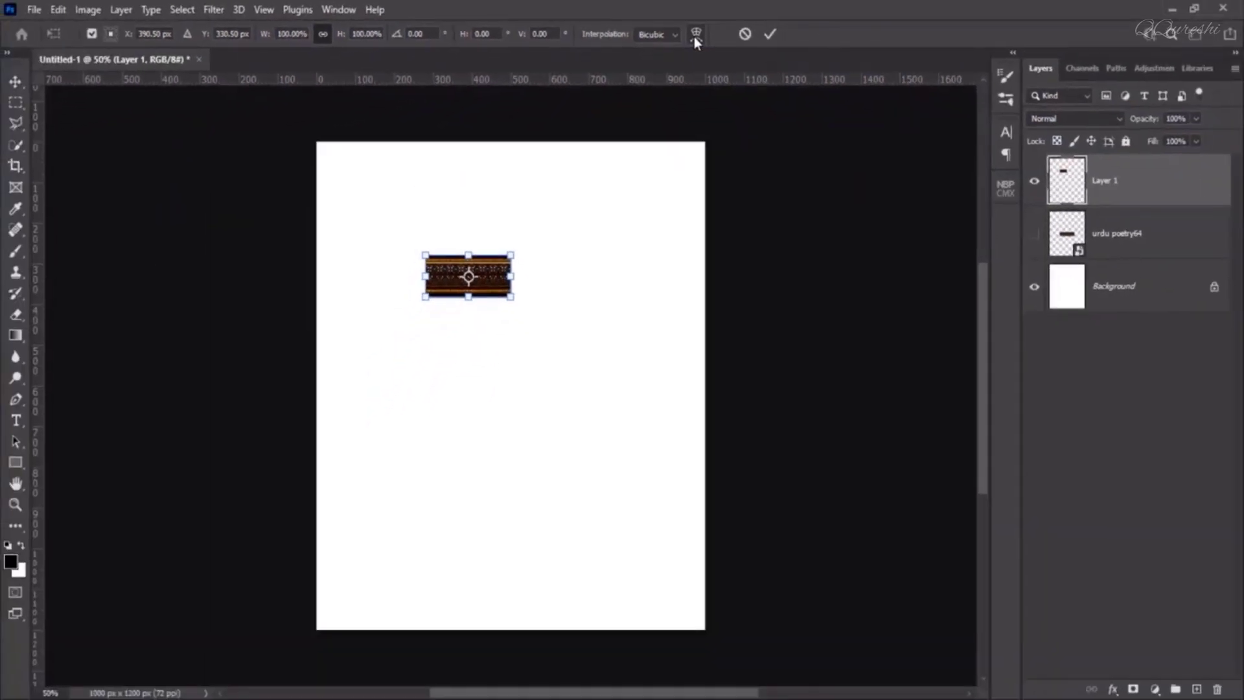
click(694, 35)
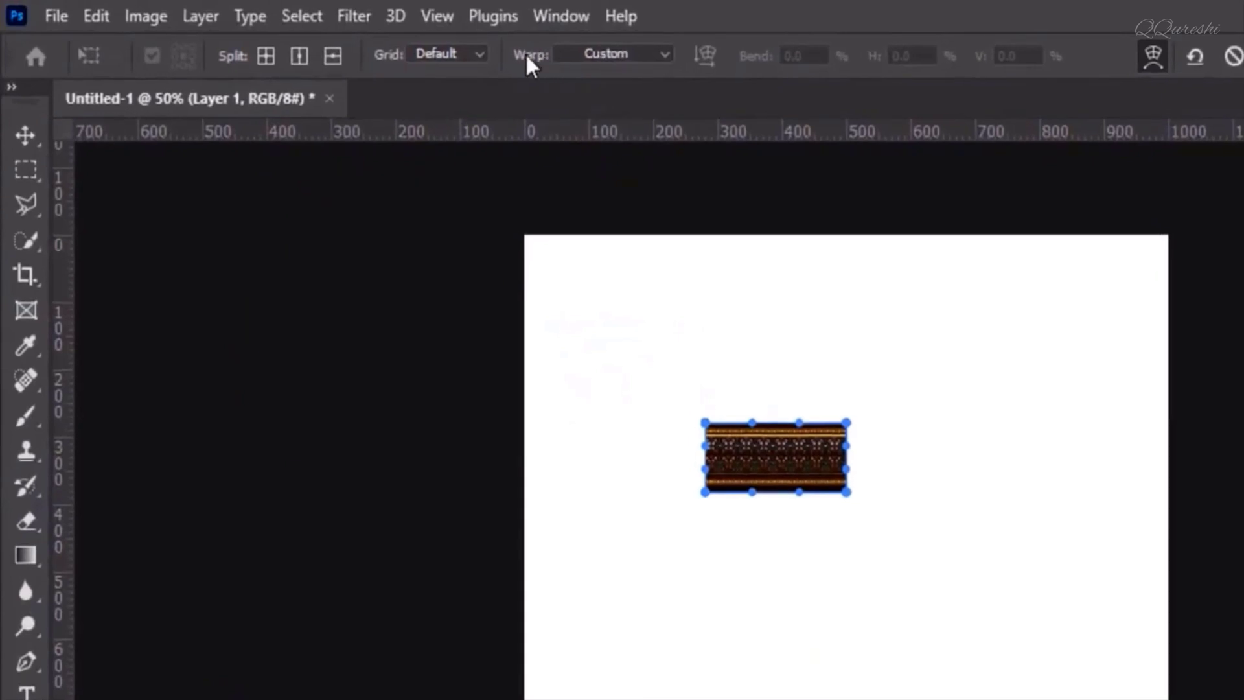
- Try the Arc and Rise warp styles on the half strip
click(664, 52)
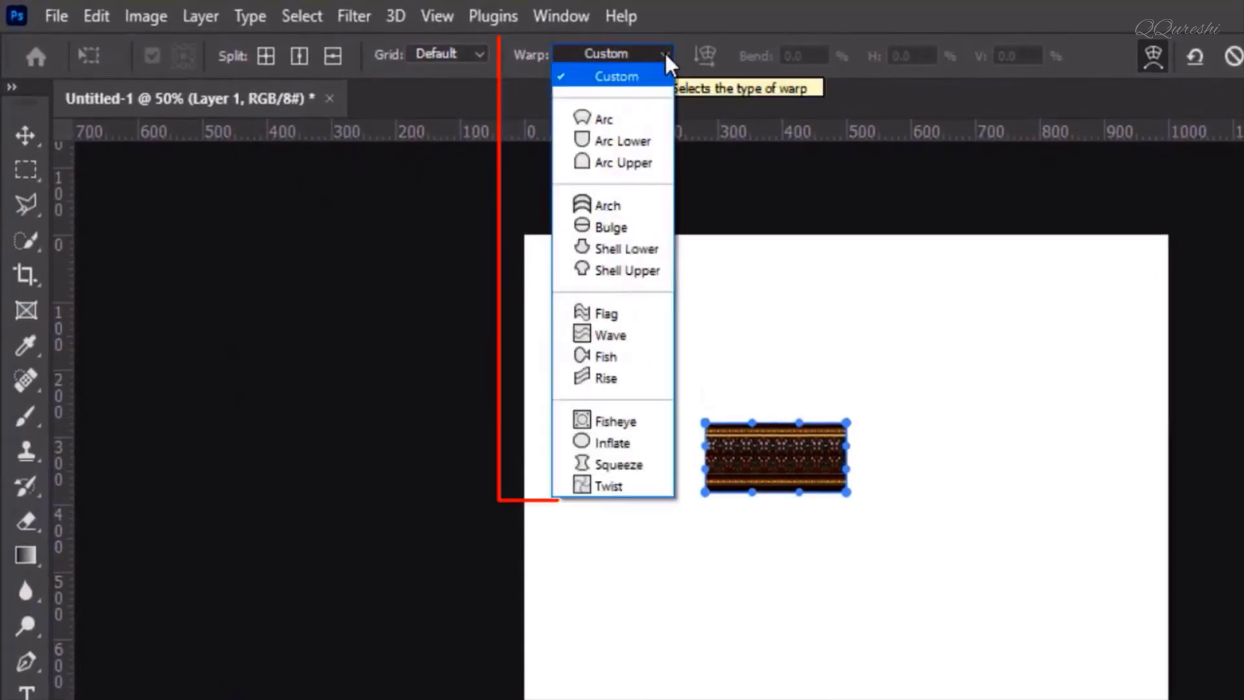
click(617, 119)
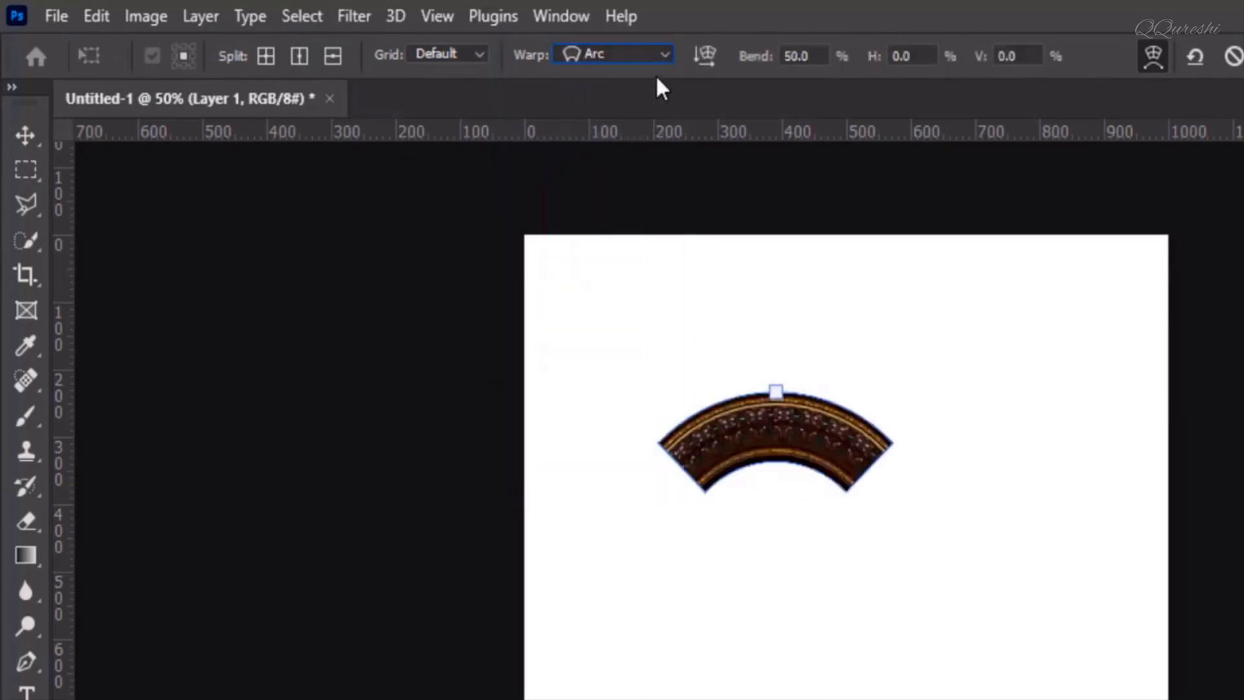
click(663, 55)
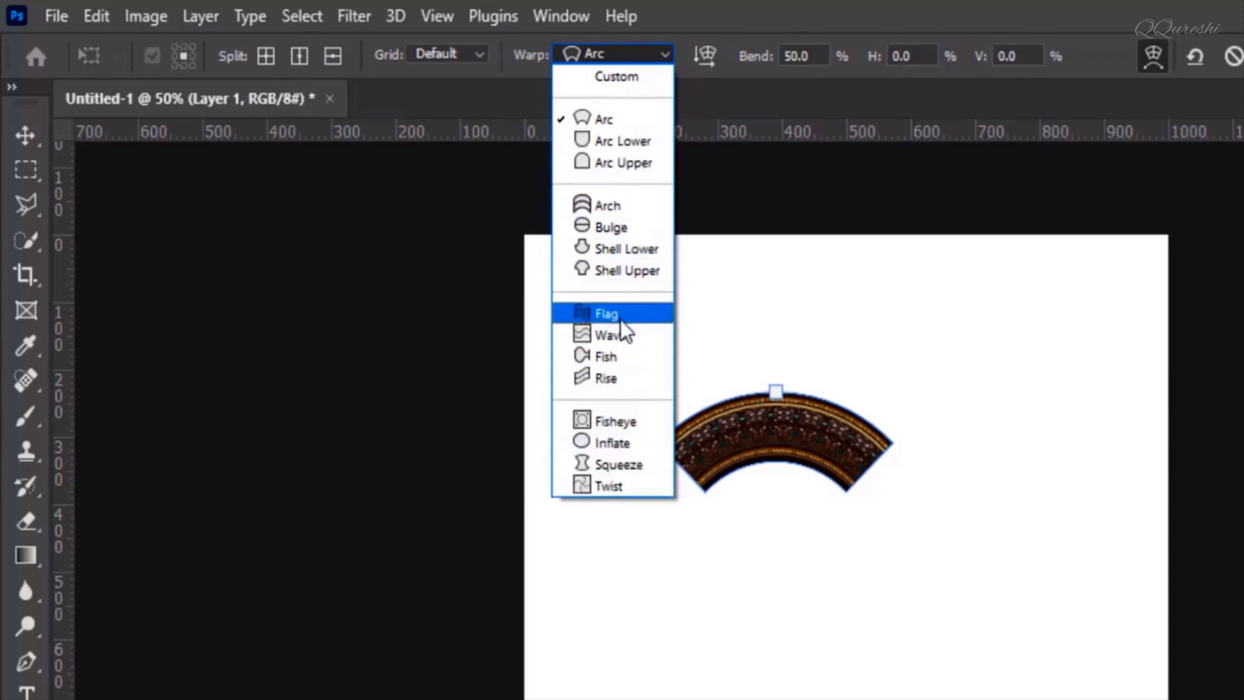
click(621, 379)
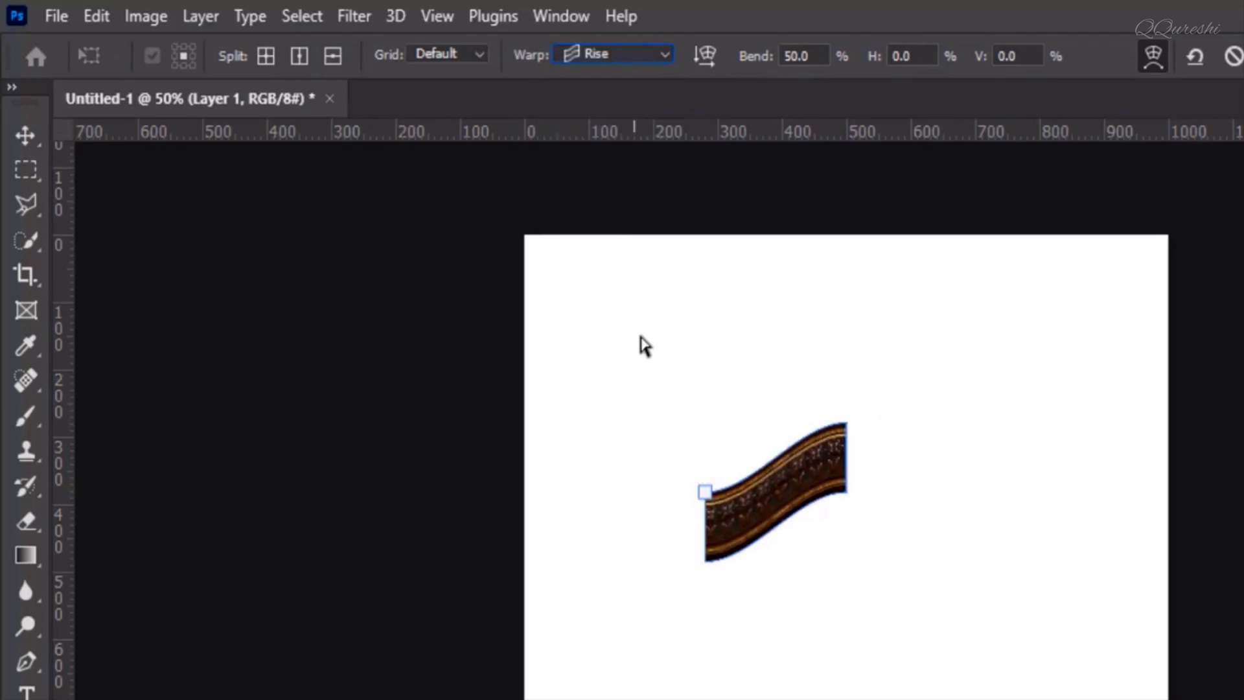
- Warp the half strip with the Flag style at a bend of 12.5%
click(658, 53)
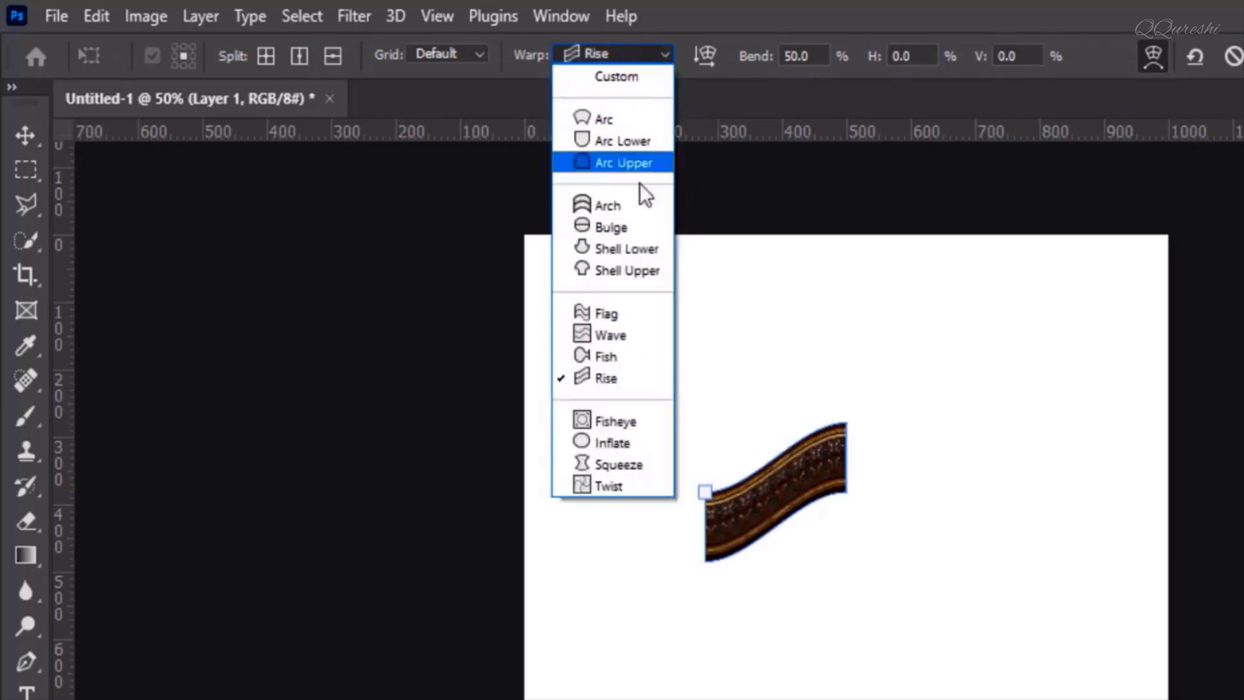
click(628, 314)
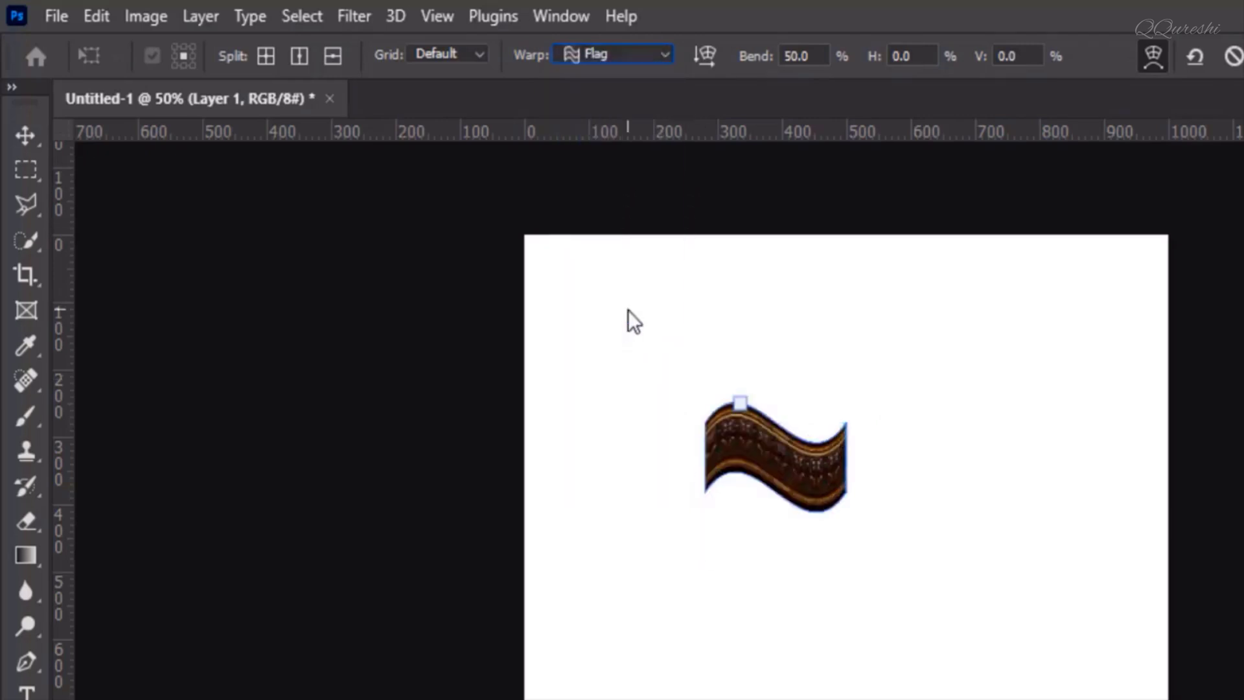
click(791, 56)
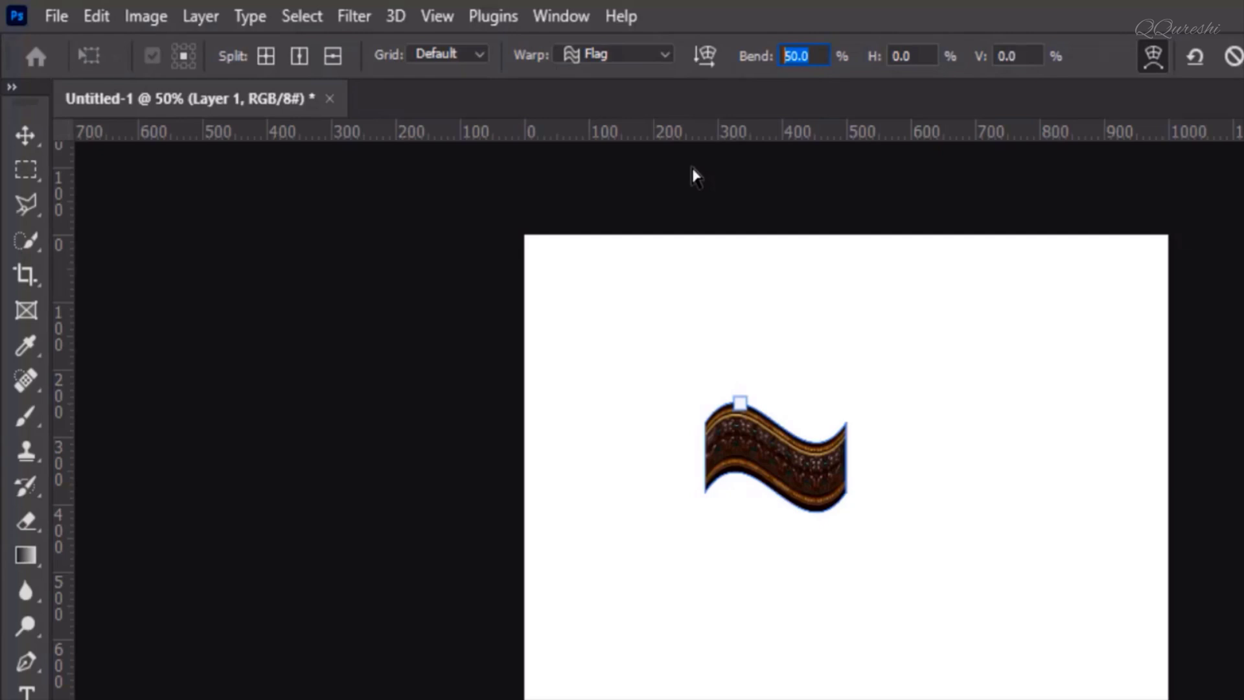
text(12.5)
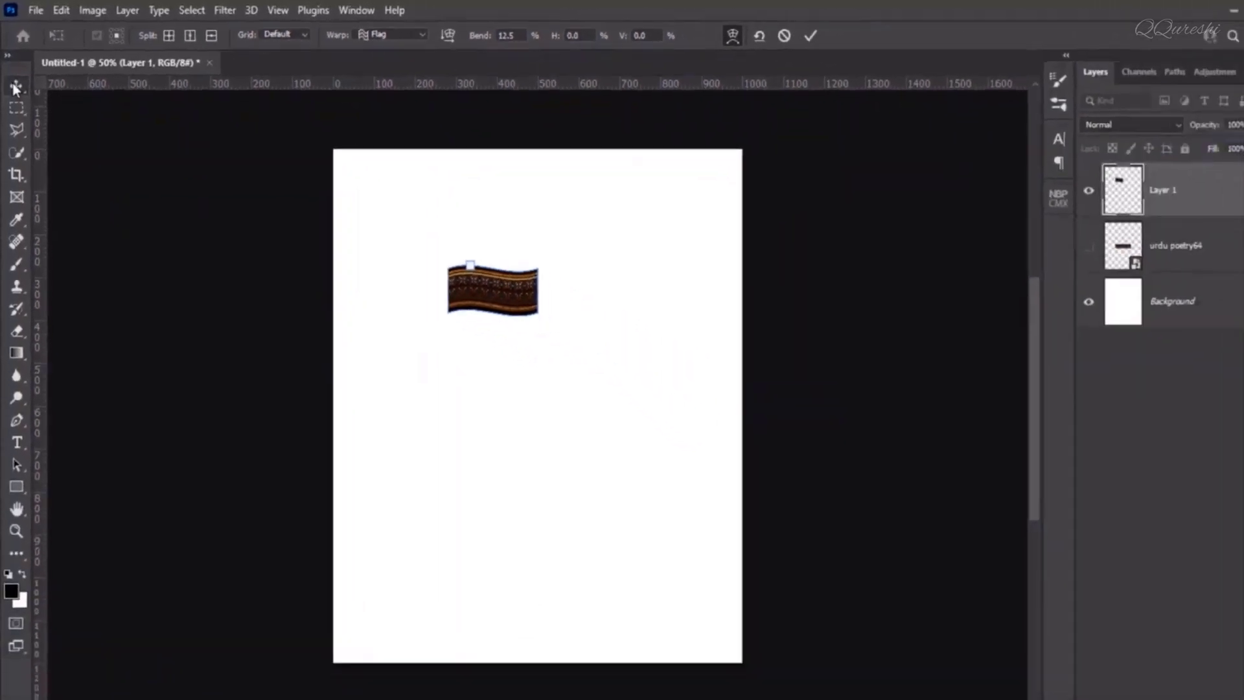
key(Return)
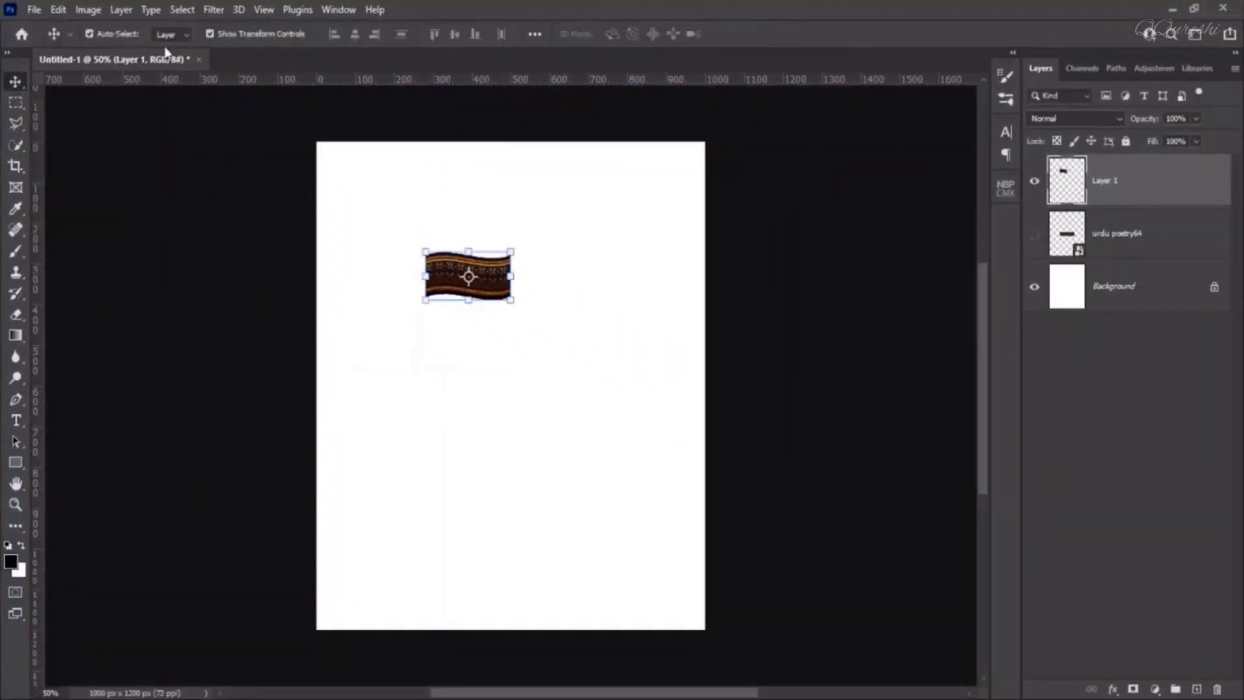
- Turn off the transform controls and move the warped piece towards the canvas's top-left corner
click(210, 33)
drag(471, 283, 443, 217)
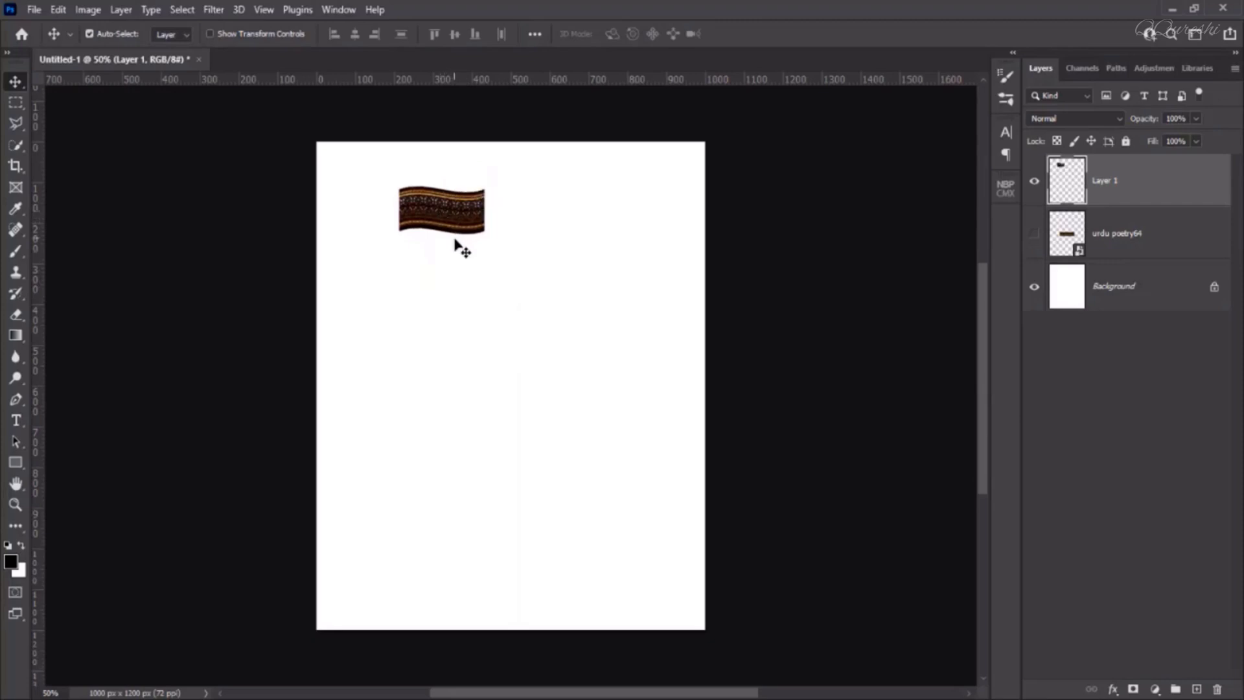
key(ctrl+plus)
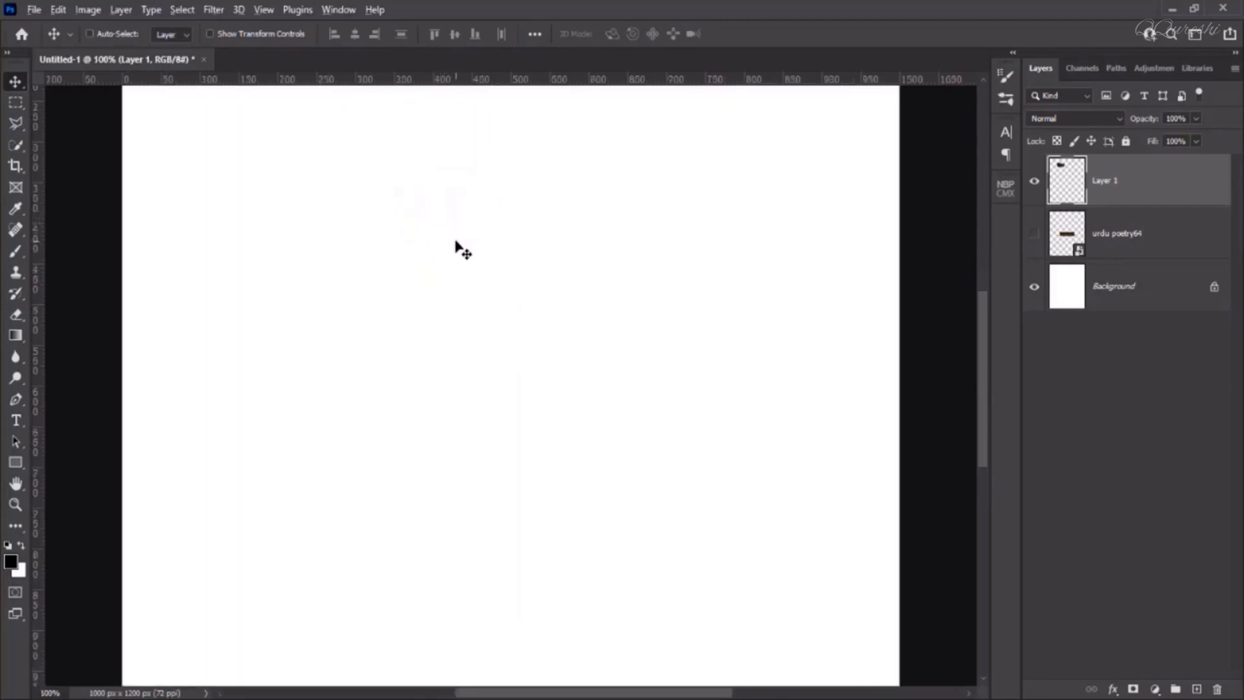
scroll(457, 246, up, 3)
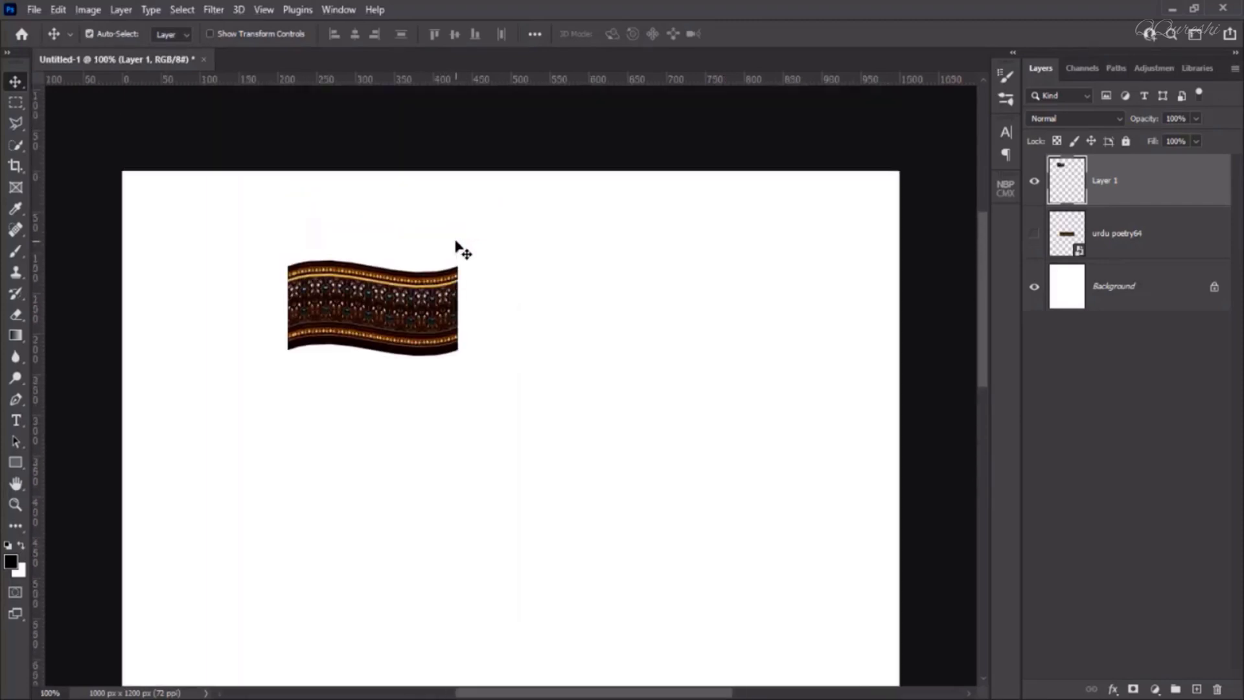
drag(359, 299, 321, 241)
- Unhide the straight strip, move the warped piece into the canvas's top-left corner and butt the strip against its right end
click(1036, 234)
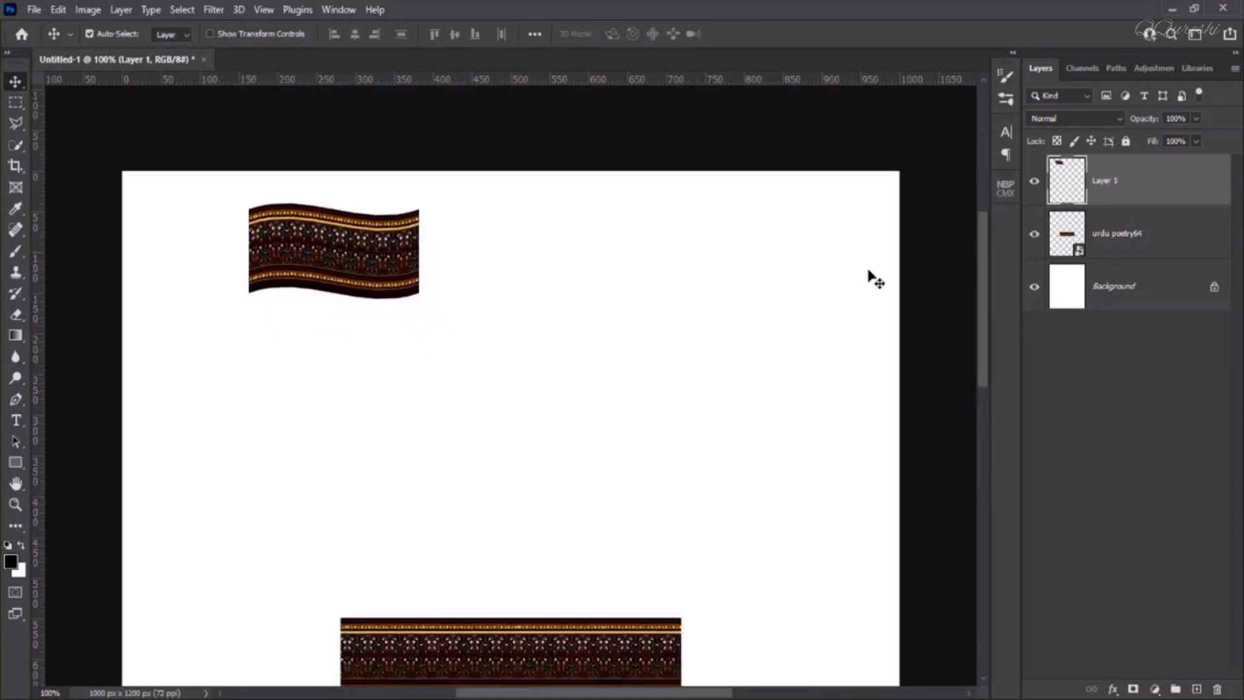
mouse_move(499, 651)
mouse_down()
mouse_move(536, 367)
mouse_move(580, 160)
mouse_up()
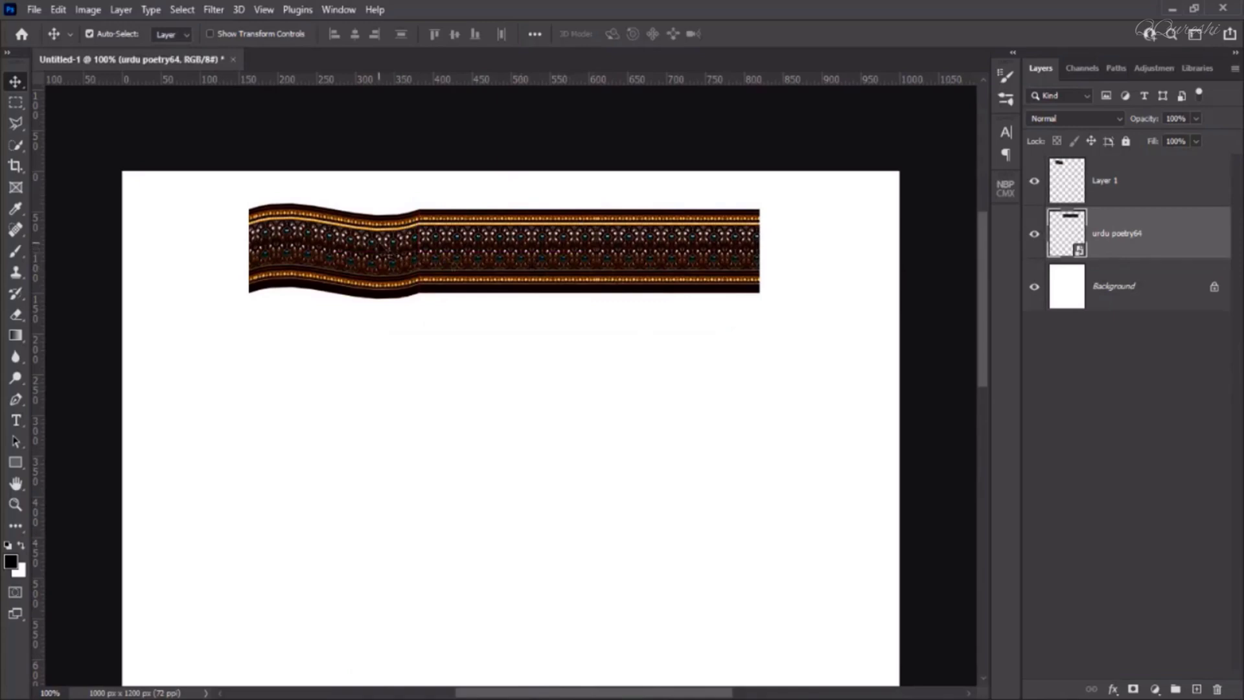
click(354, 245)
mouse_move(353, 245)
mouse_down()
mouse_move(276, 214)
mouse_move(218, 211)
mouse_up()
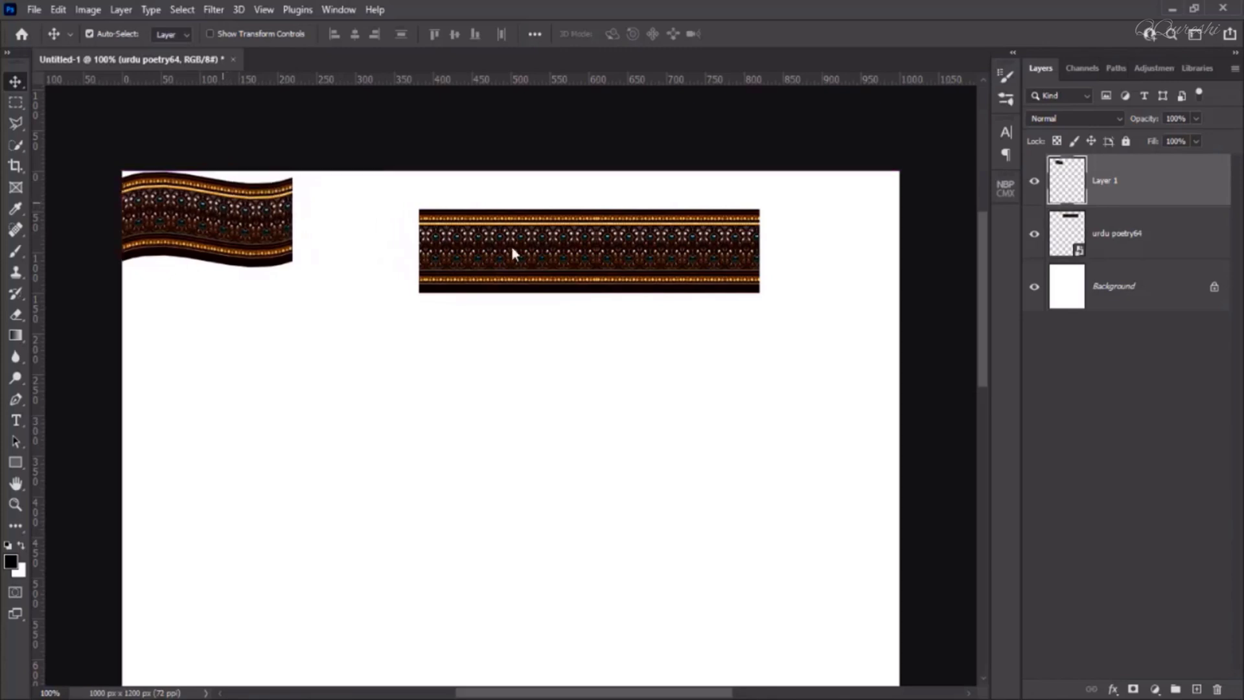
drag(582, 248, 461, 222)
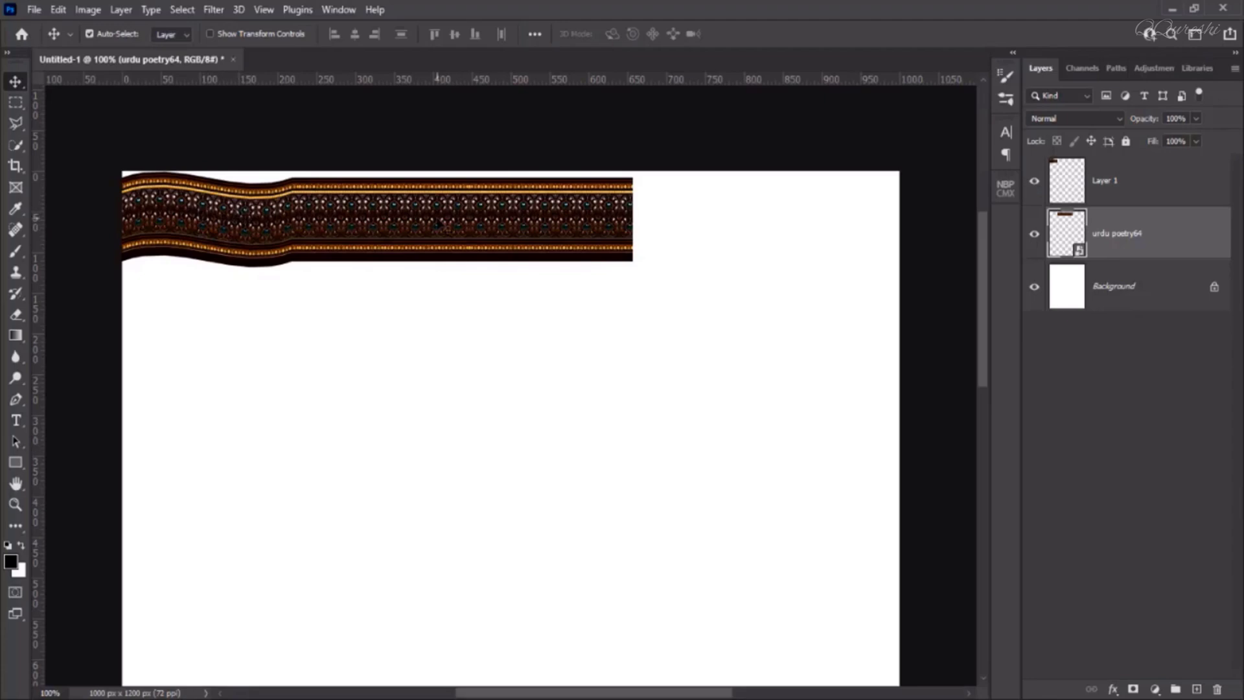
- With Layer 1 temporarily hidden, duplicate the straight strip end to end so it reaches the canvas's right edge
key(alt)
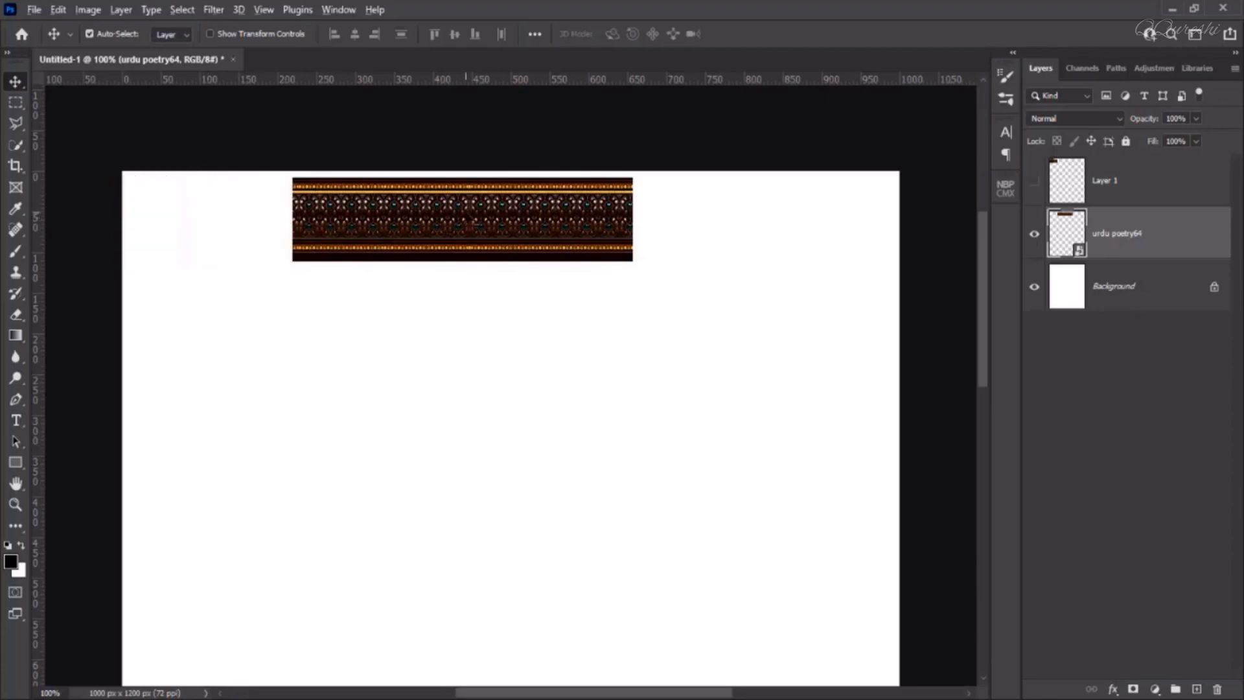
drag(469, 216, 805, 216)
click(1035, 182)
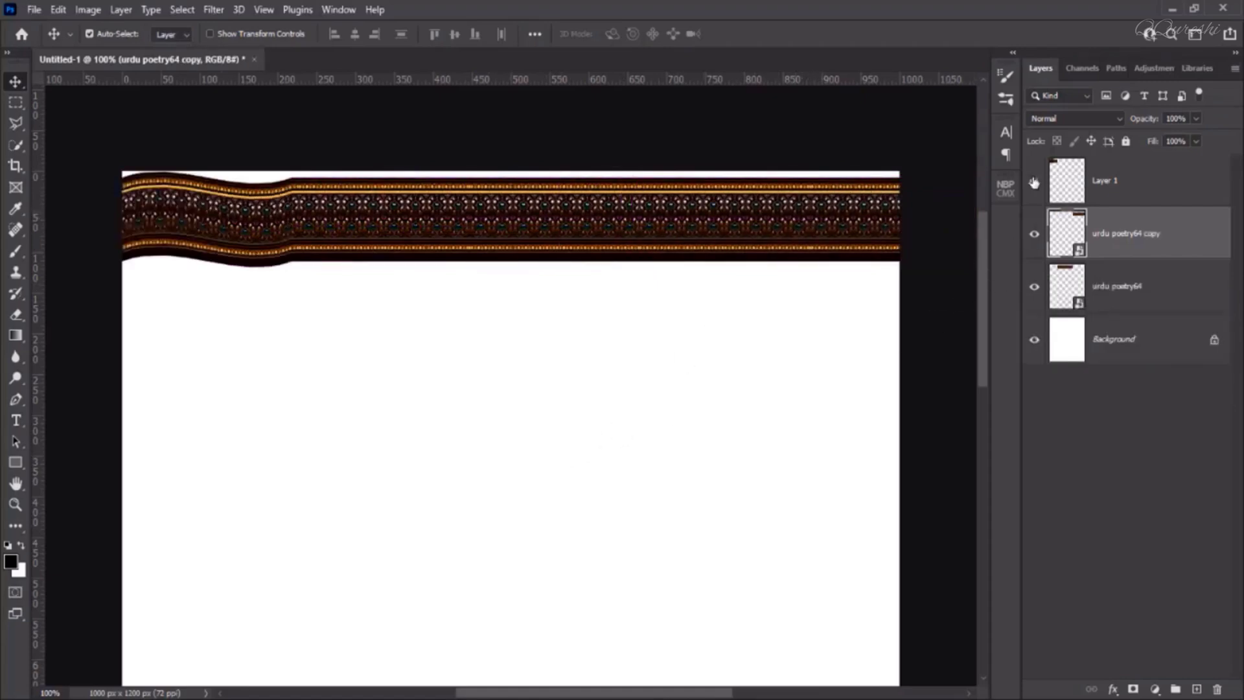
- Merge the warped piece and both straight strip layers into one layer
click(1116, 185)
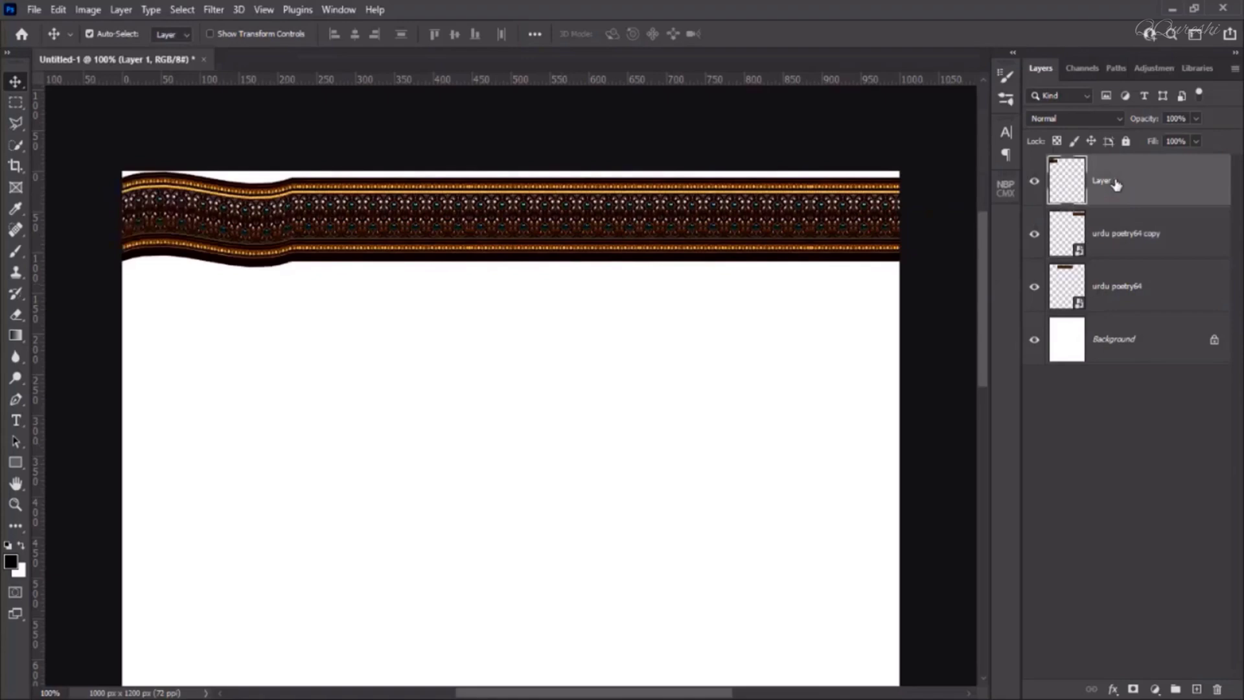
shift+click(1107, 292)
key(ctrl+e)
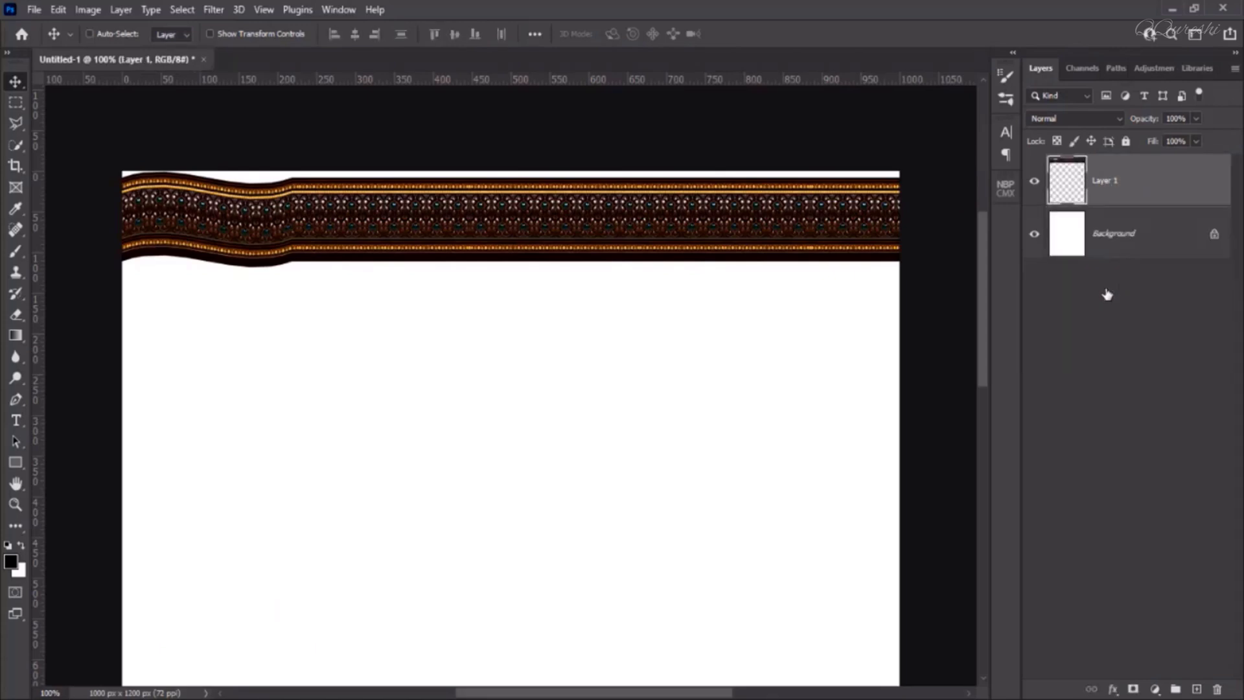
- Unlock the Background layer so it becomes a regular layer
click(1138, 235)
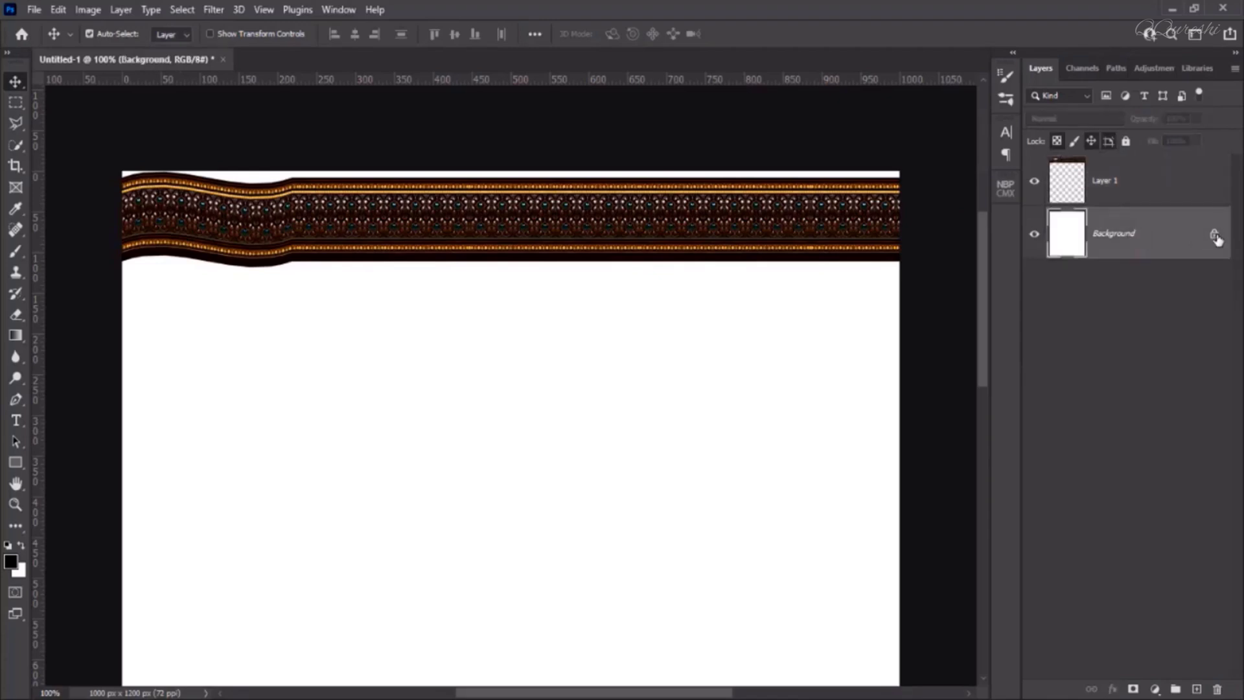
click(1215, 237)
scroll(518, 454, down, 3)
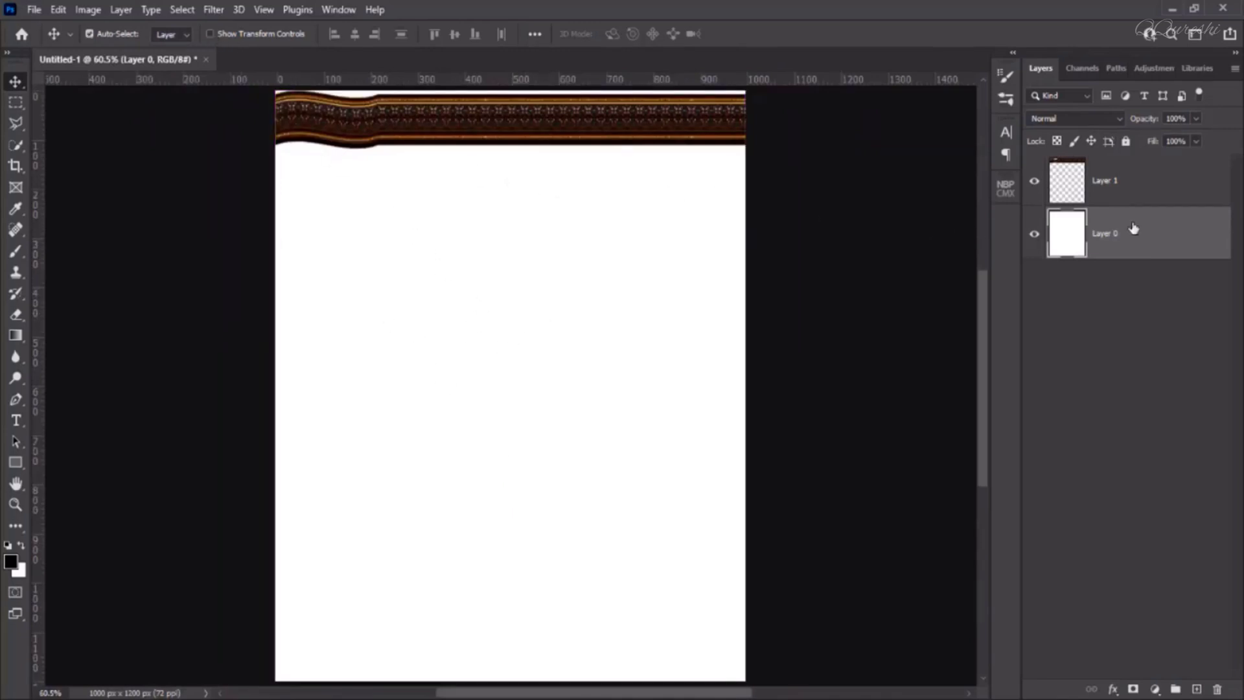
- Show the white layer's transform controls, place horizontal and vertical guides through its centre, and hide the controls again with Layer 1 selected
click(210, 33)
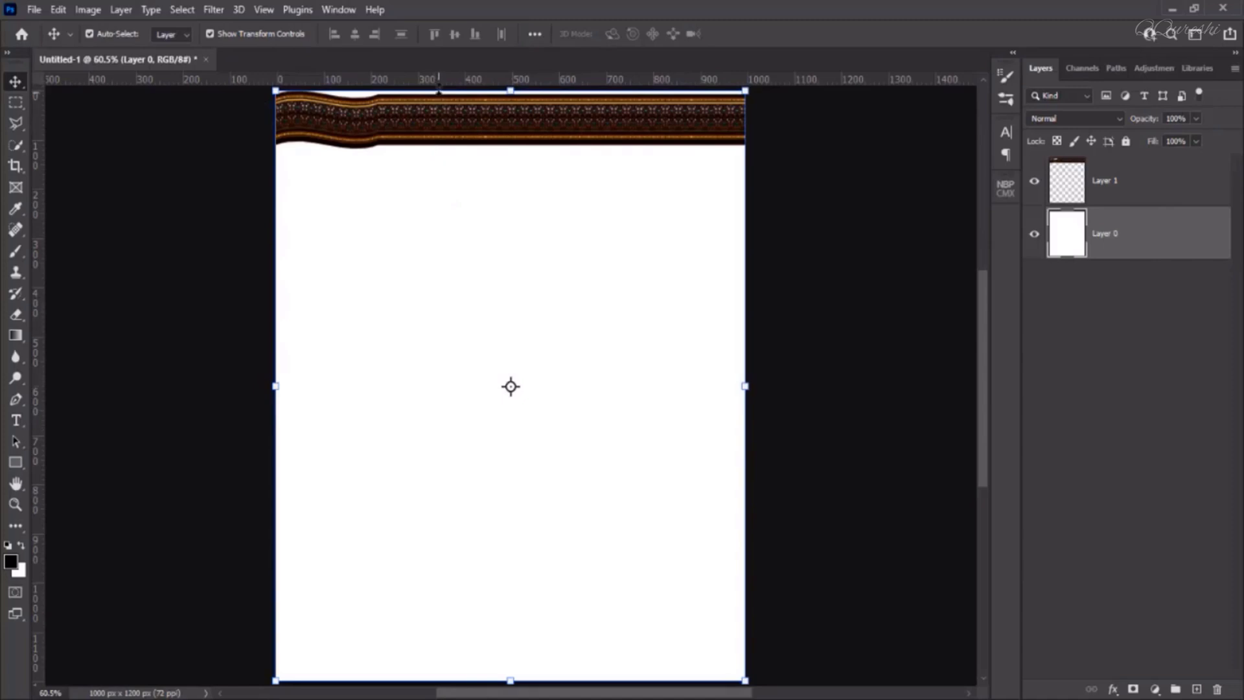
drag(442, 85, 417, 386)
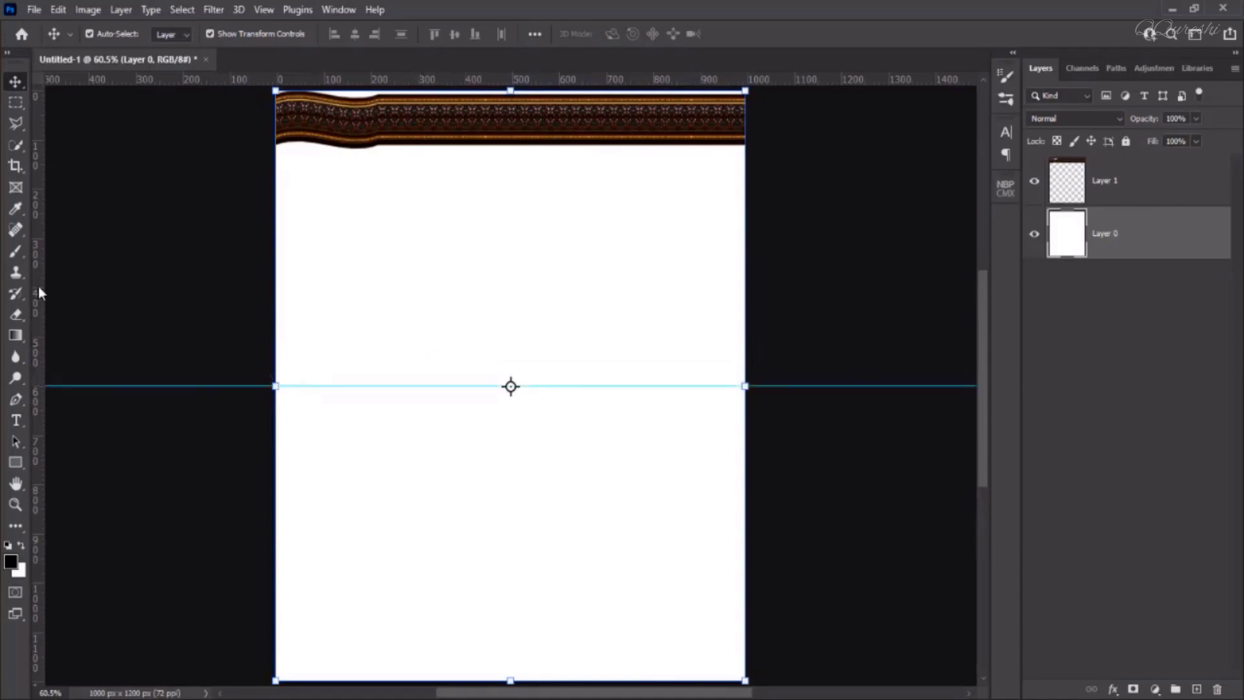
drag(37, 287, 511, 300)
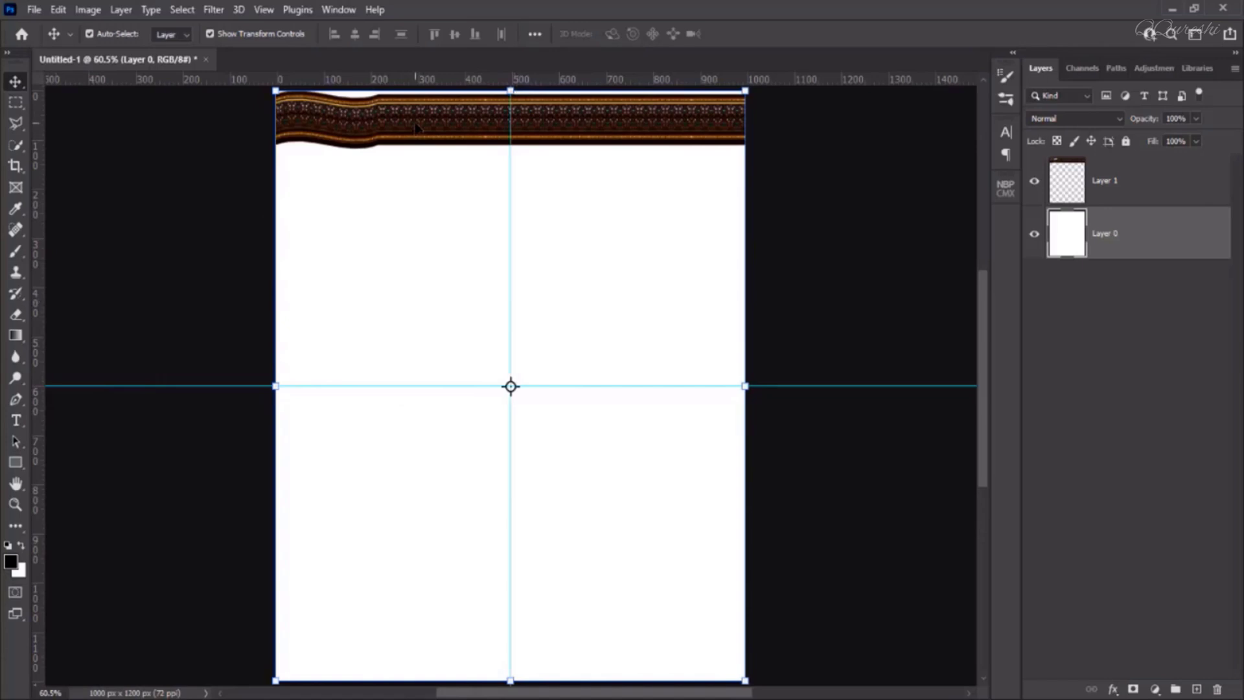
click(417, 128)
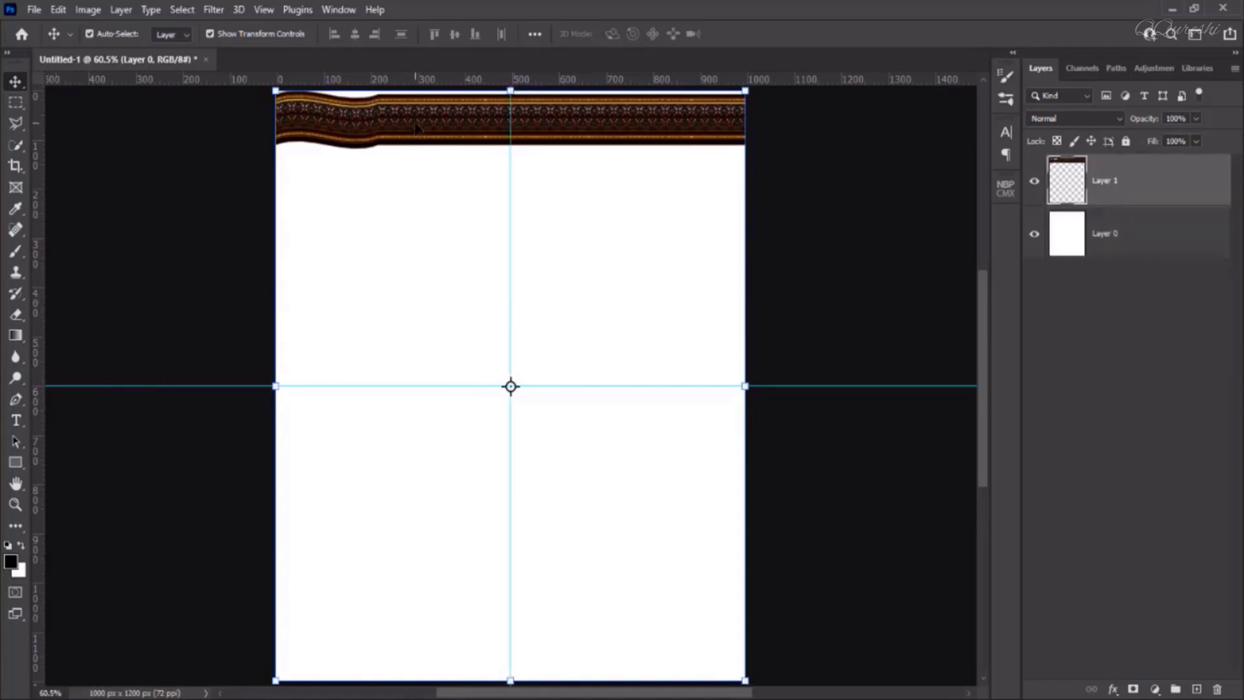
click(209, 33)
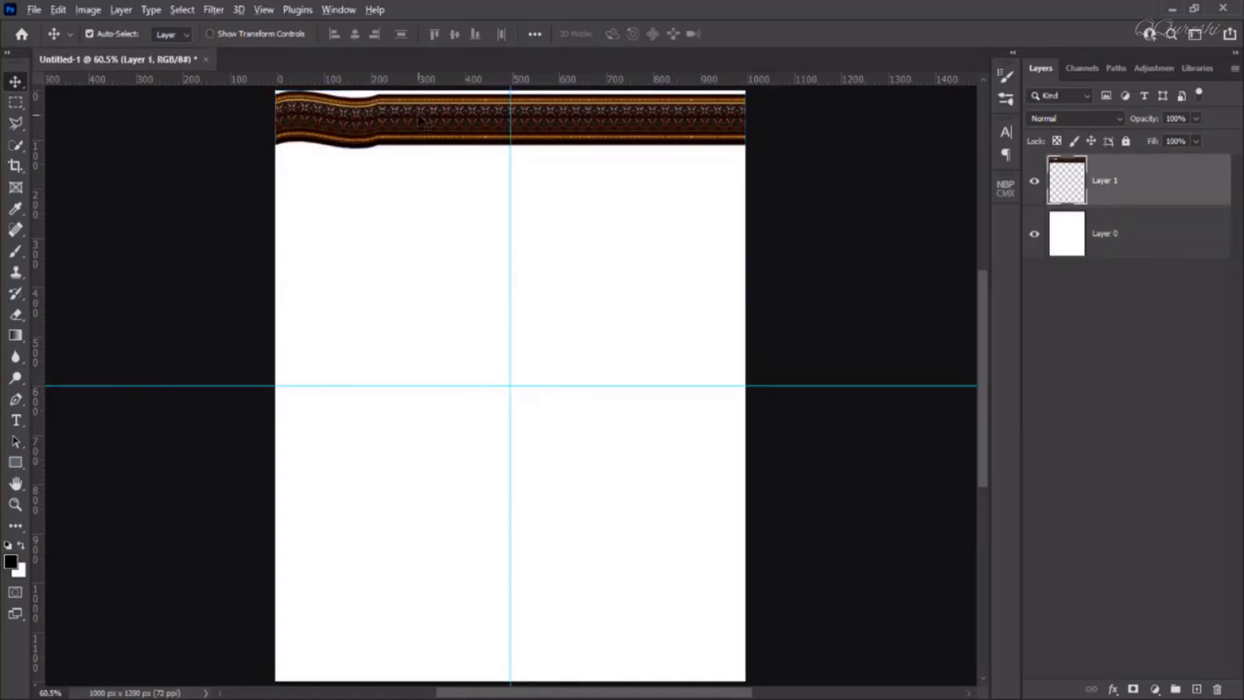
- Duplicate the top border strip, move the copy below the original and rotate it 90° clockwise
key(ctrl+j)
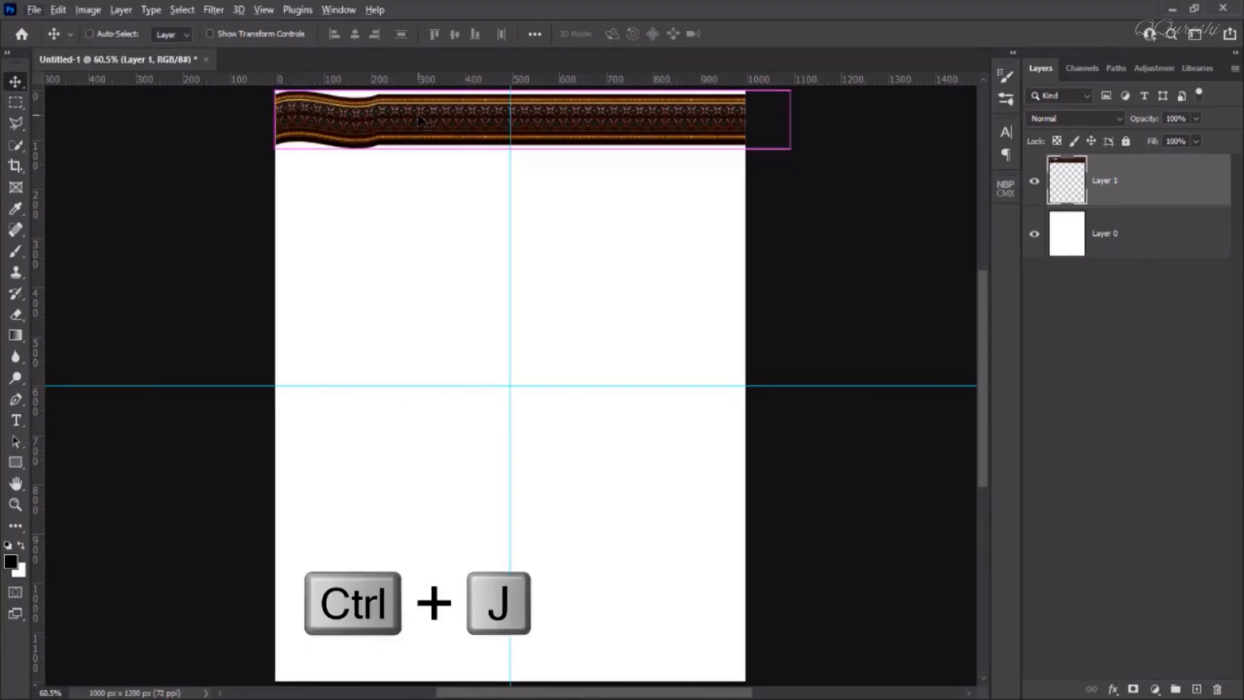
key(ctrl+j)
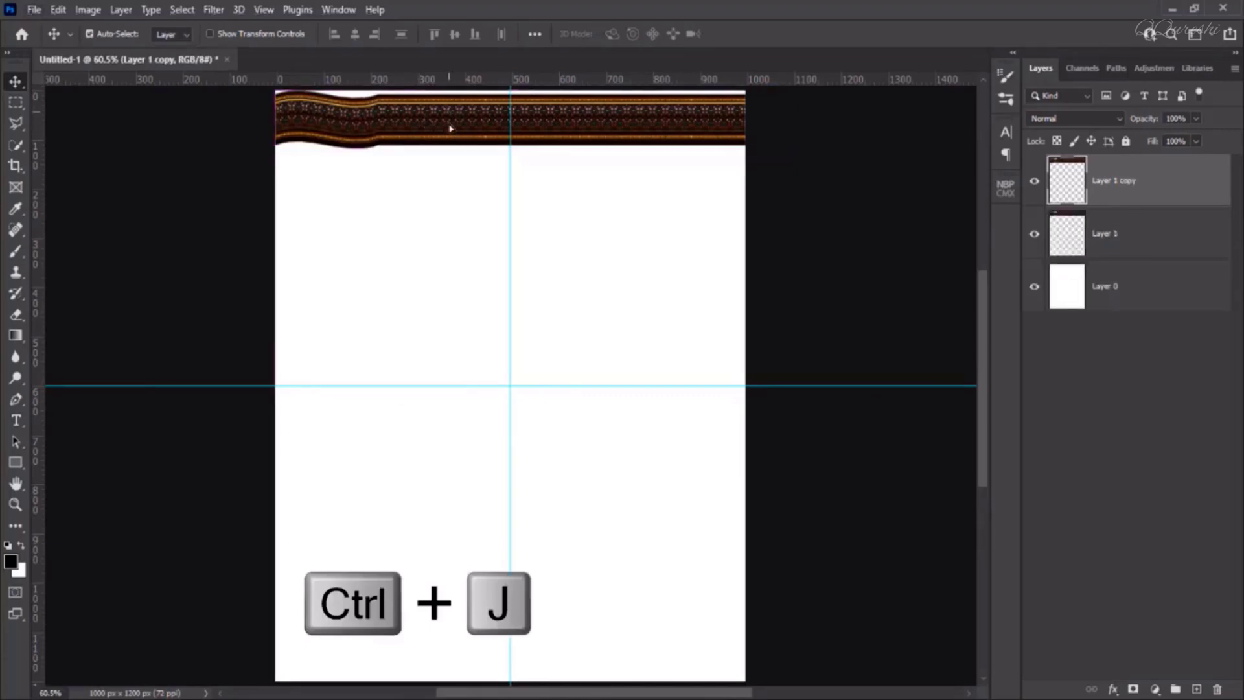
drag(450, 128, 446, 237)
click(60, 11)
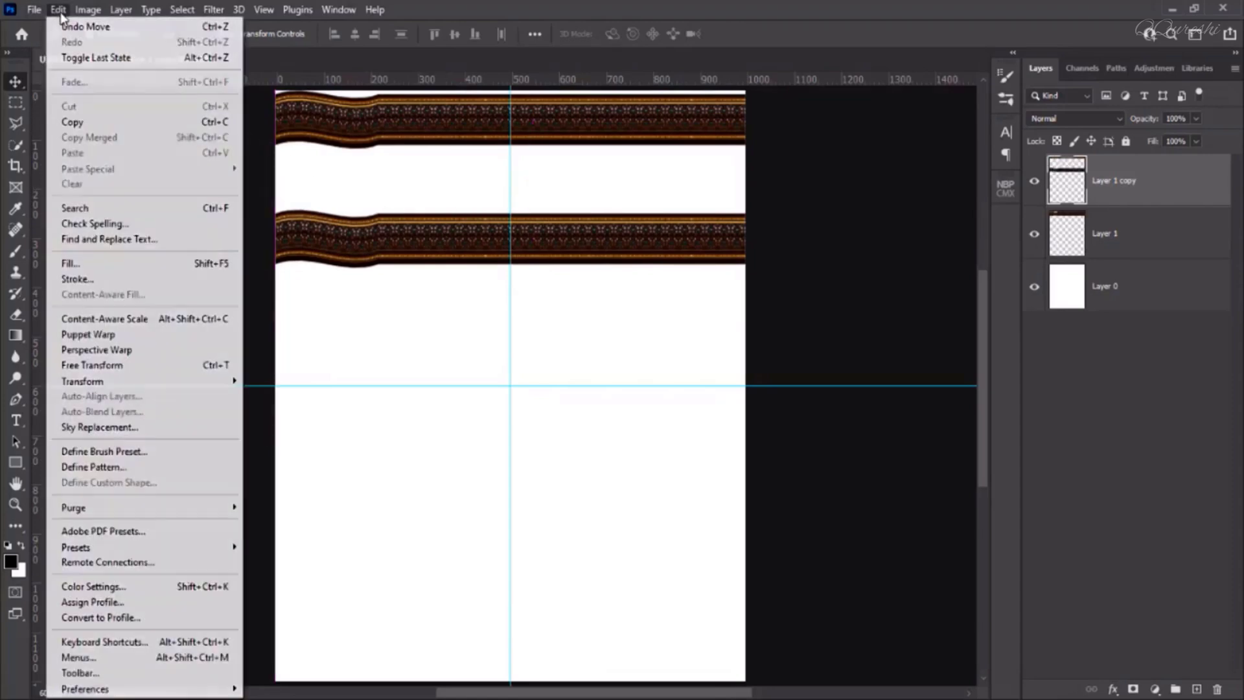
mouse_move(97, 382)
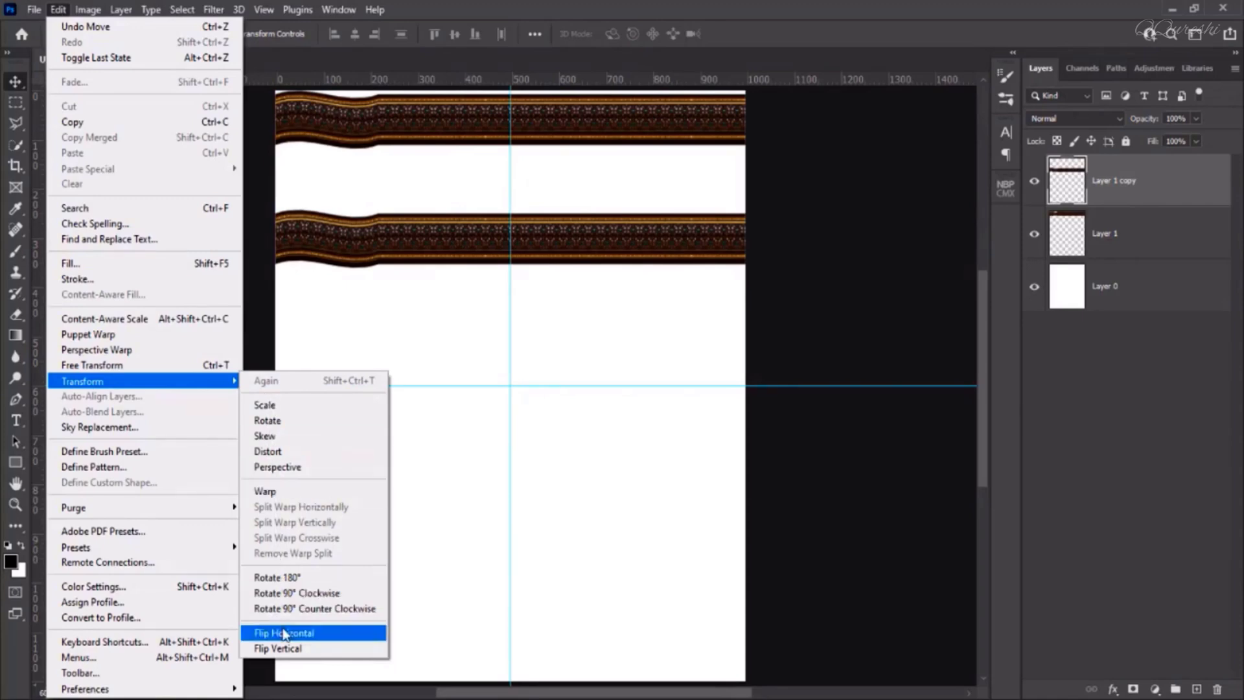
click(293, 593)
- Move the vertical strip near the canvas's left edge, just below the top strip, and flip it horizontally
drag(535, 175, 364, 349)
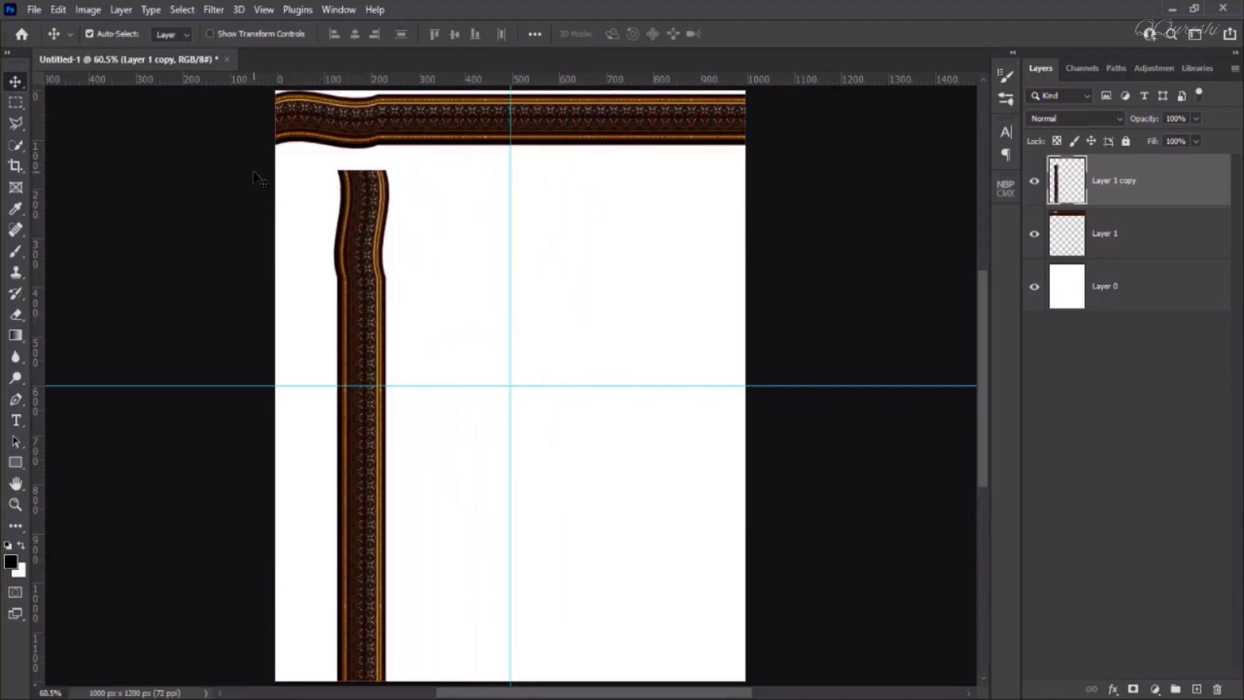
drag(366, 222, 320, 214)
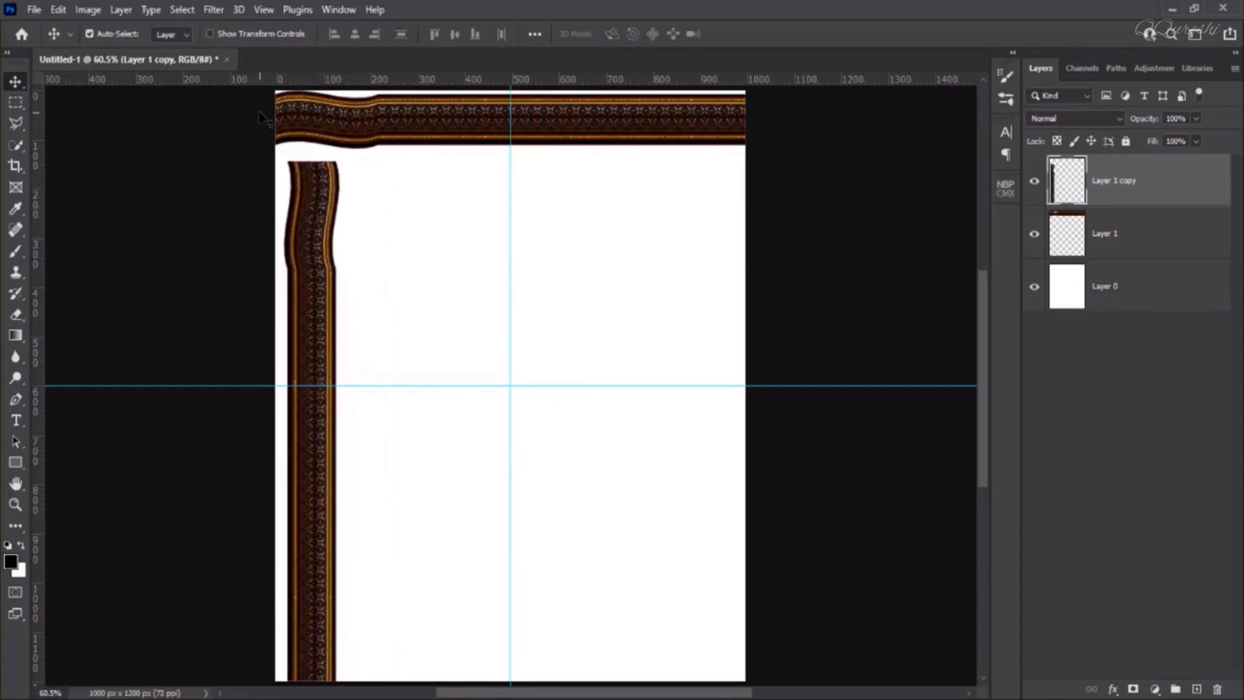
click(58, 10)
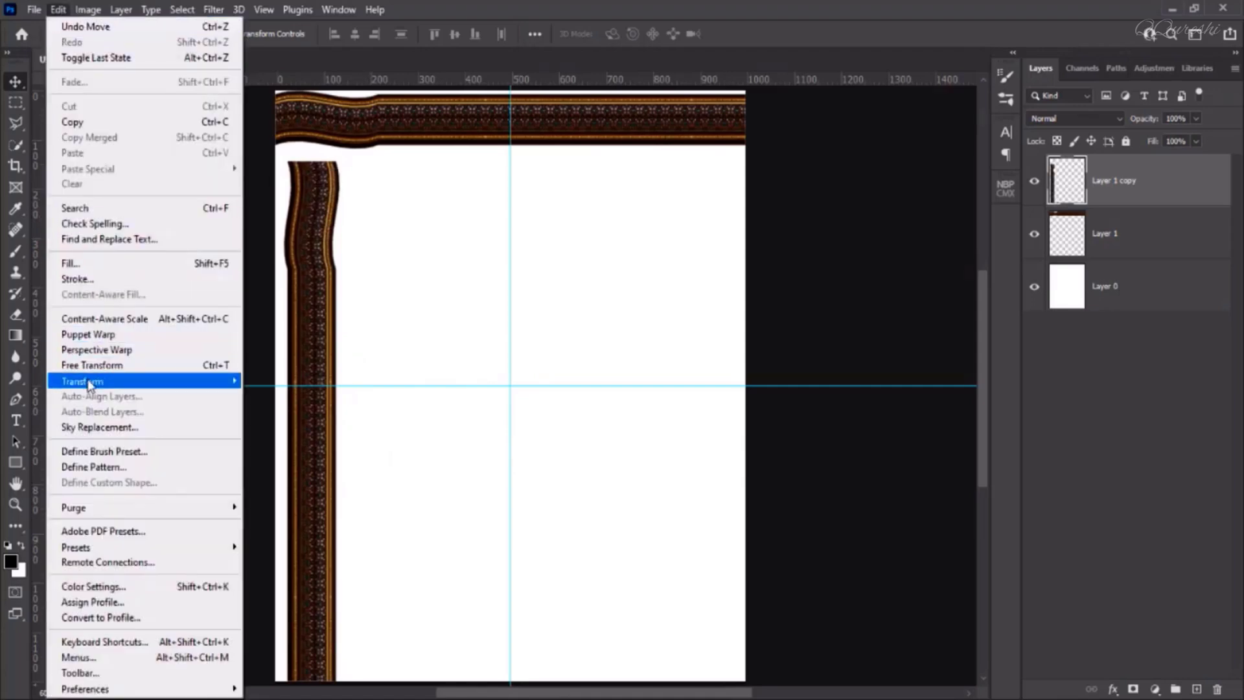
mouse_move(89, 383)
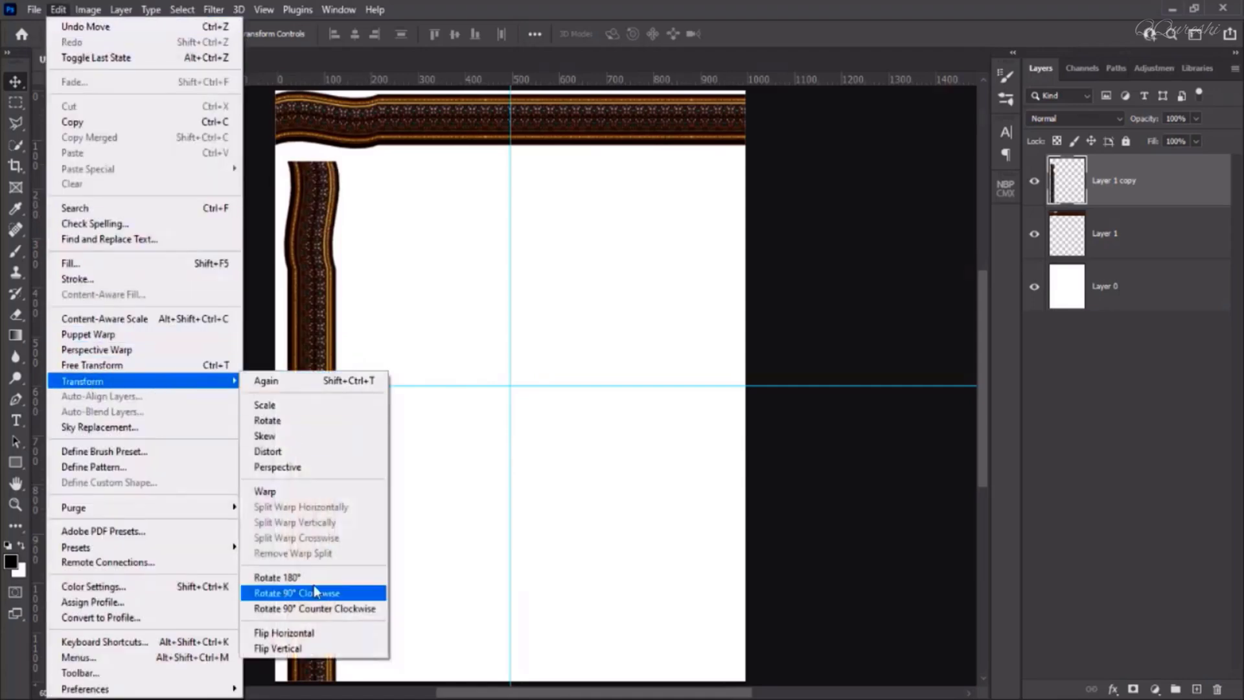
click(325, 640)
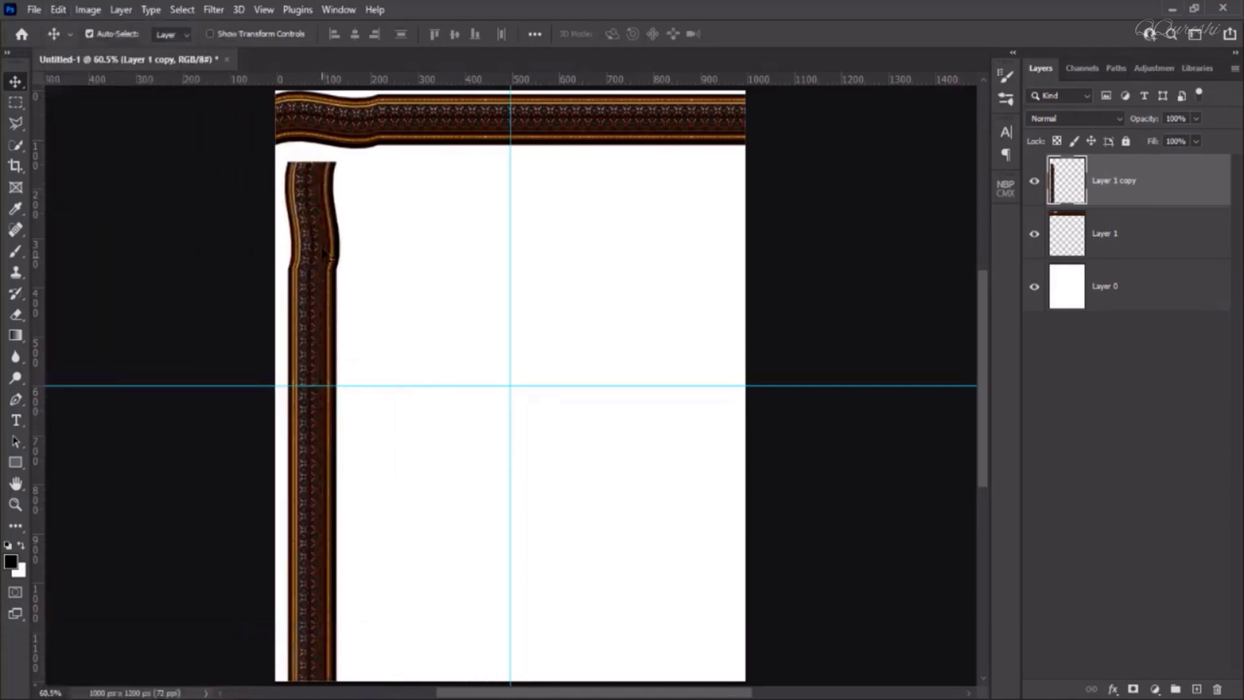
- Snap the vertical strip into the canvas's top-left corner over the top strip, aligning both strips to that corner
drag(322, 232, 313, 178)
key(ctrl+1)
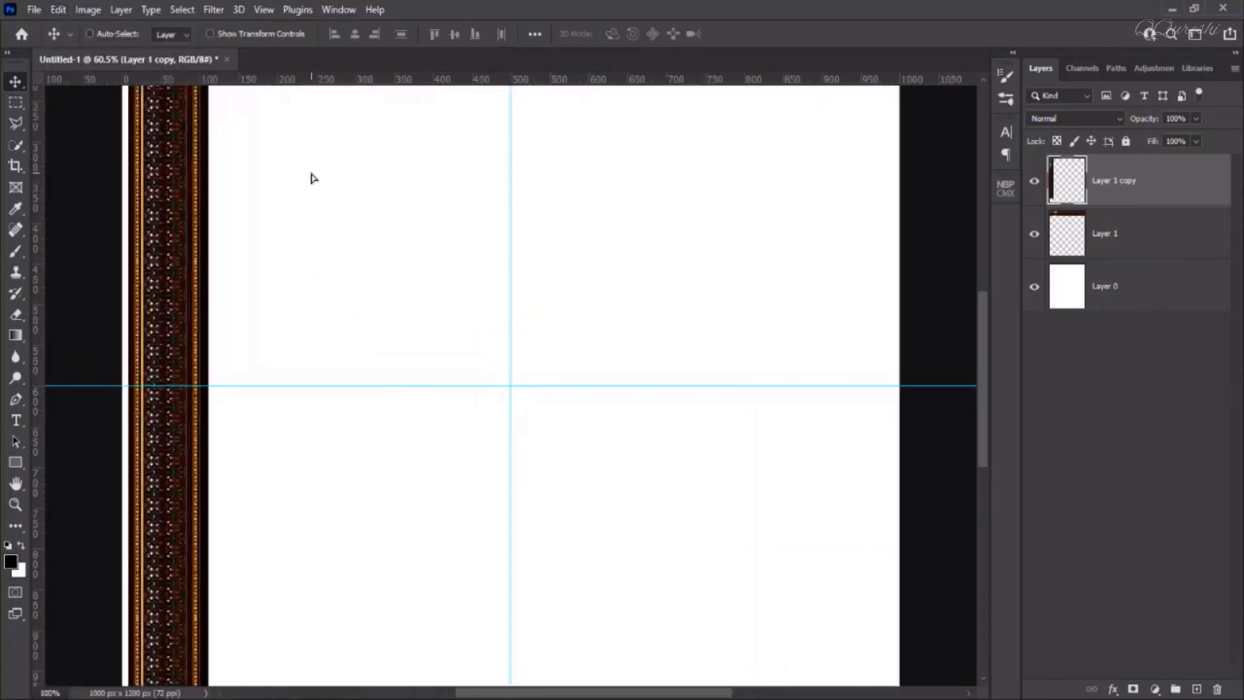
drag(370, 145, 430, 503)
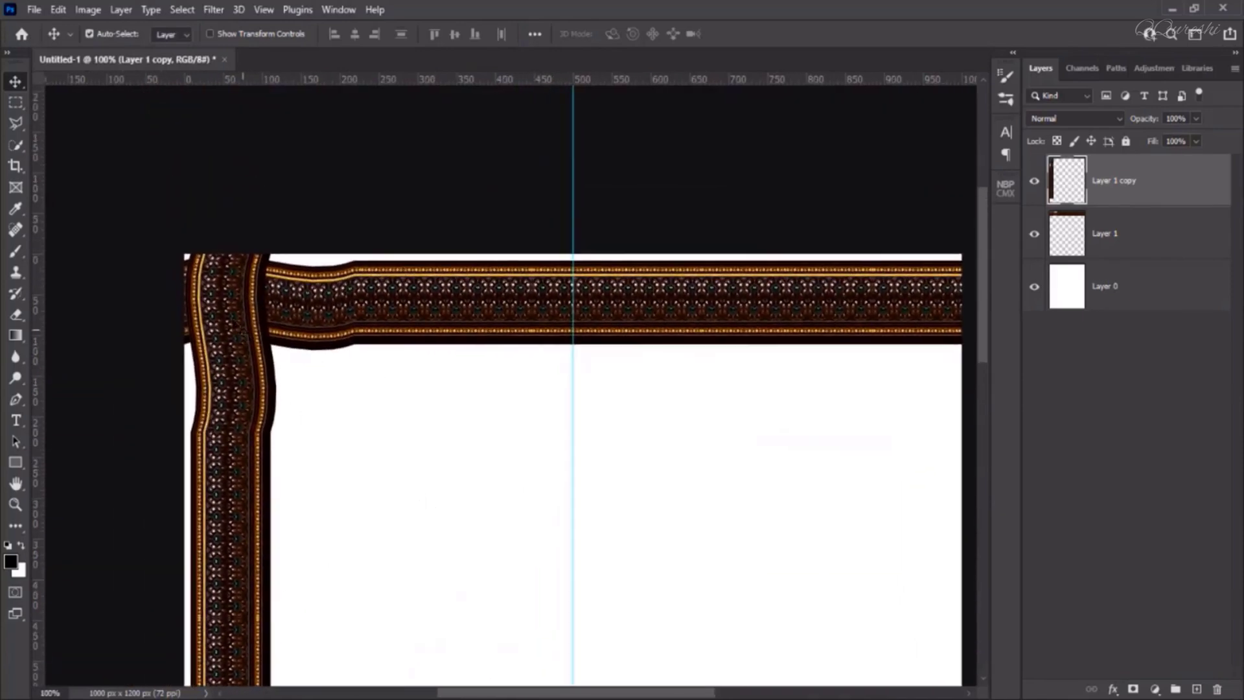
drag(224, 316, 216, 314)
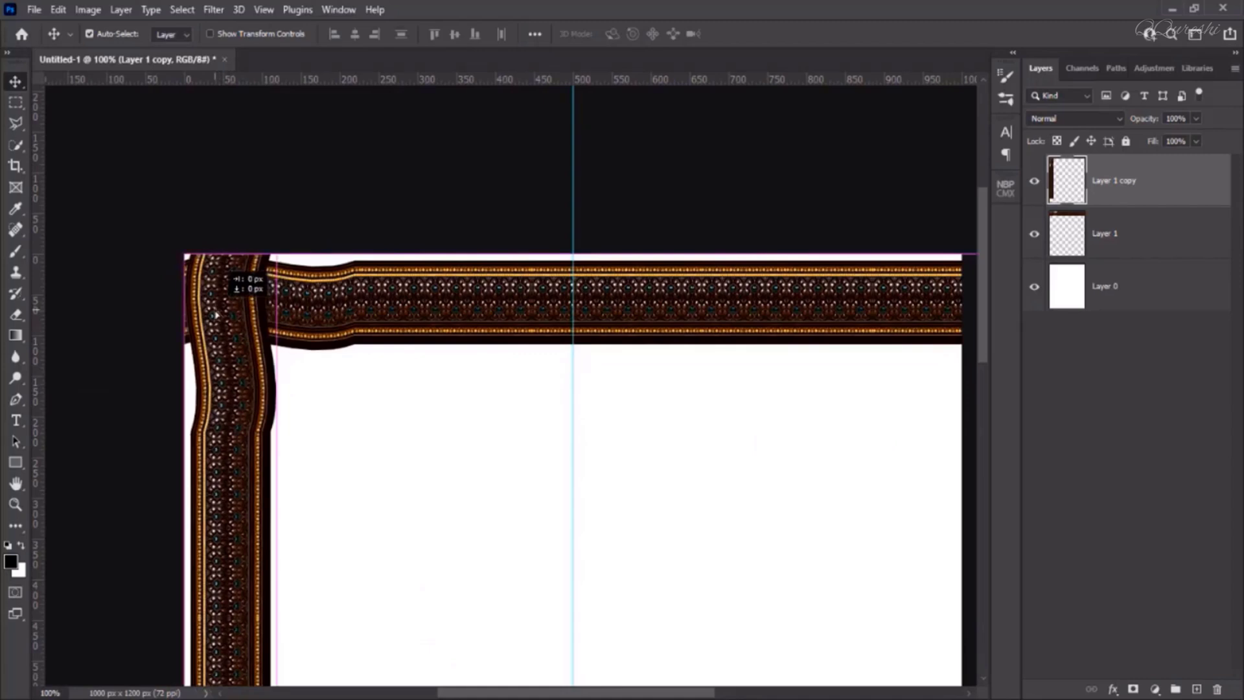
drag(216, 315, 216, 315)
click(329, 318)
drag(330, 317, 331, 318)
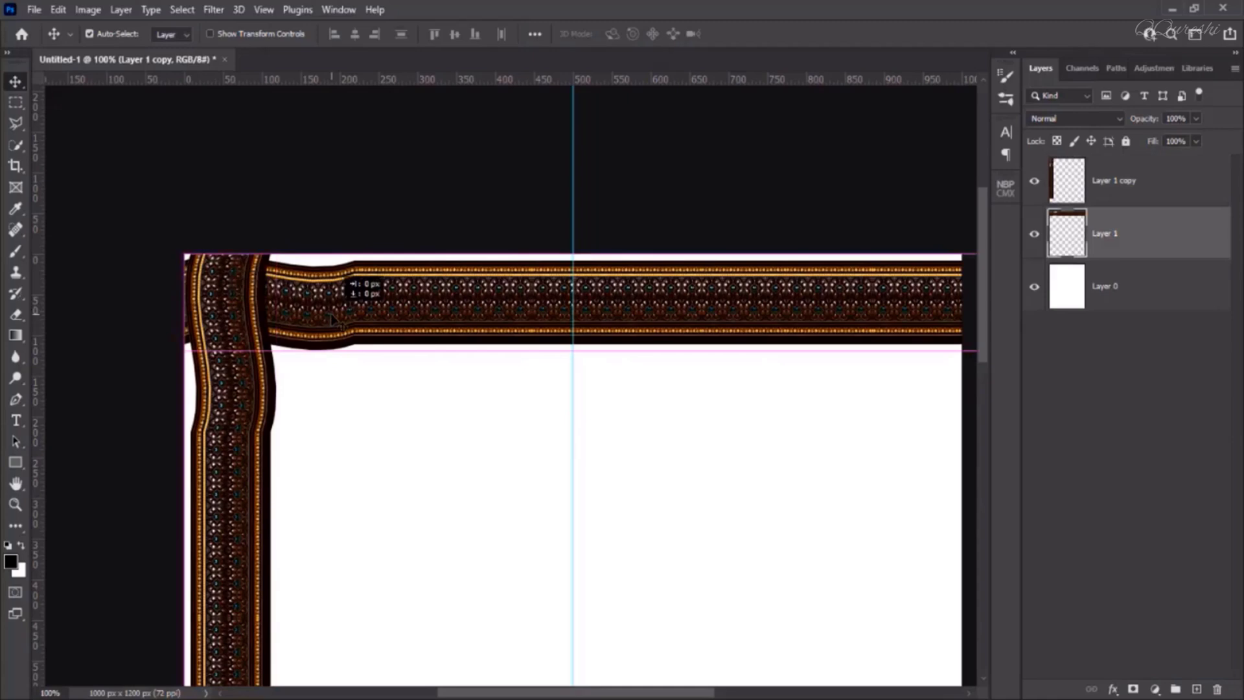
drag(332, 319, 332, 318)
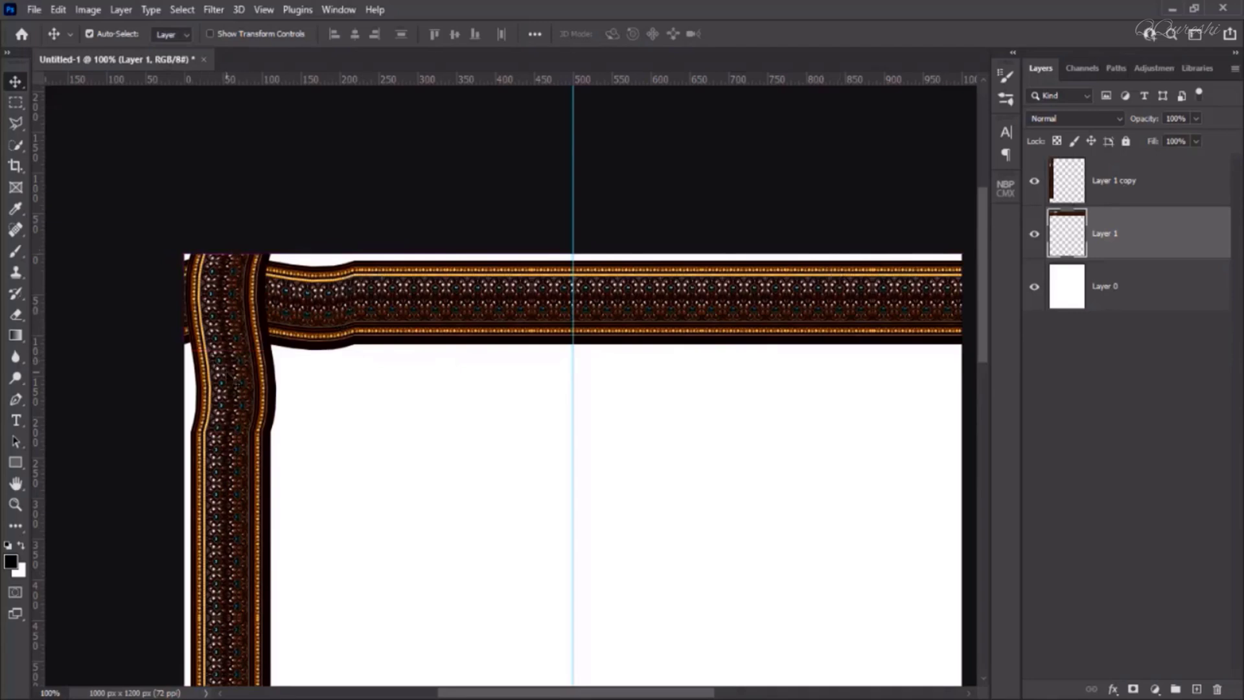
- Mitre the vertical strip by outlining its upper-right part along the corner diagonal with the Polygonal Lasso and deleting it
click(235, 381)
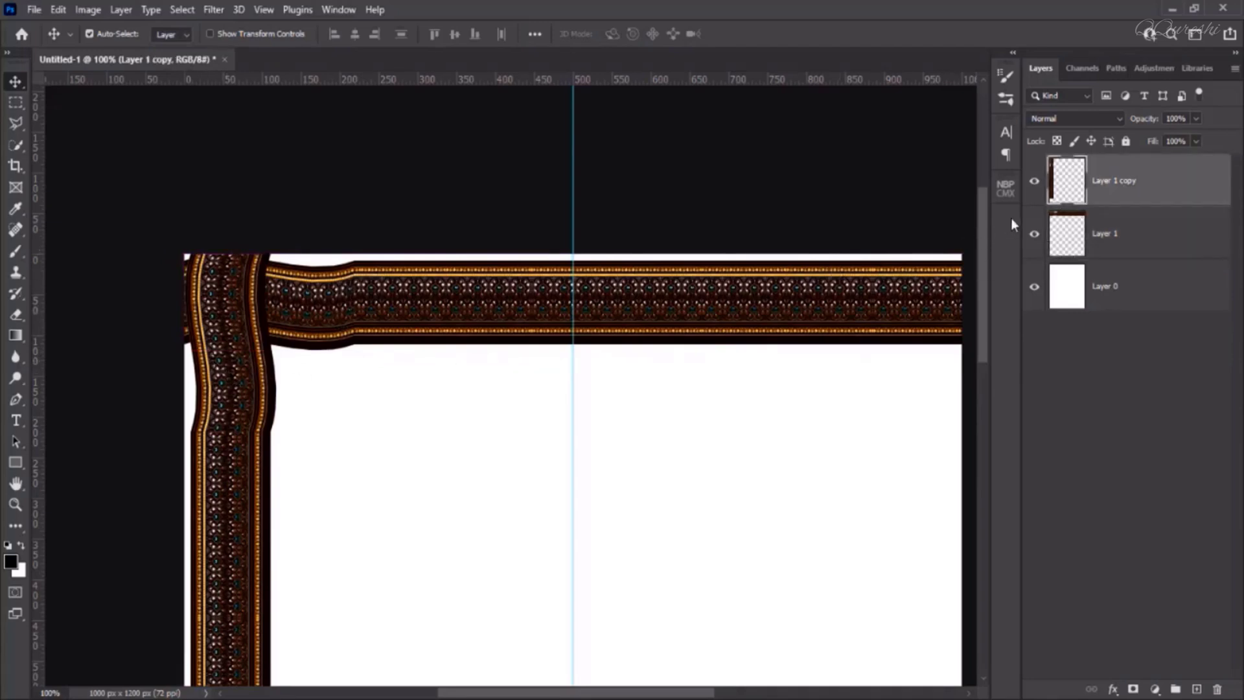
click(16, 125)
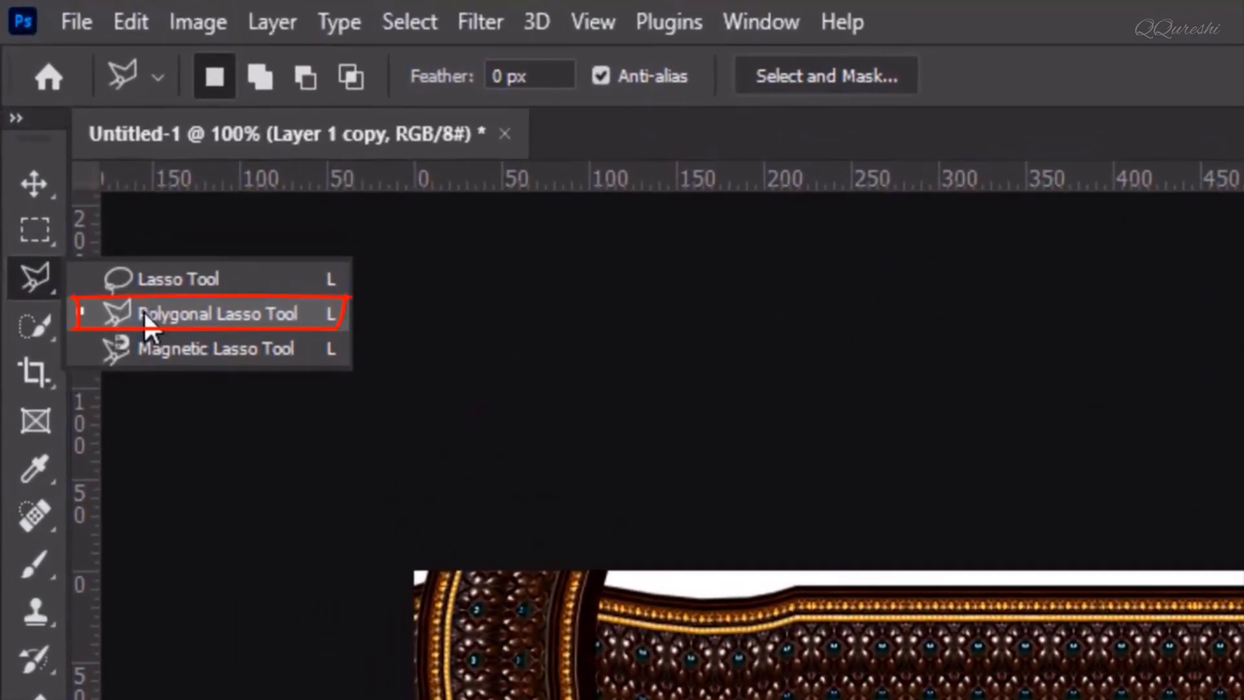
click(196, 309)
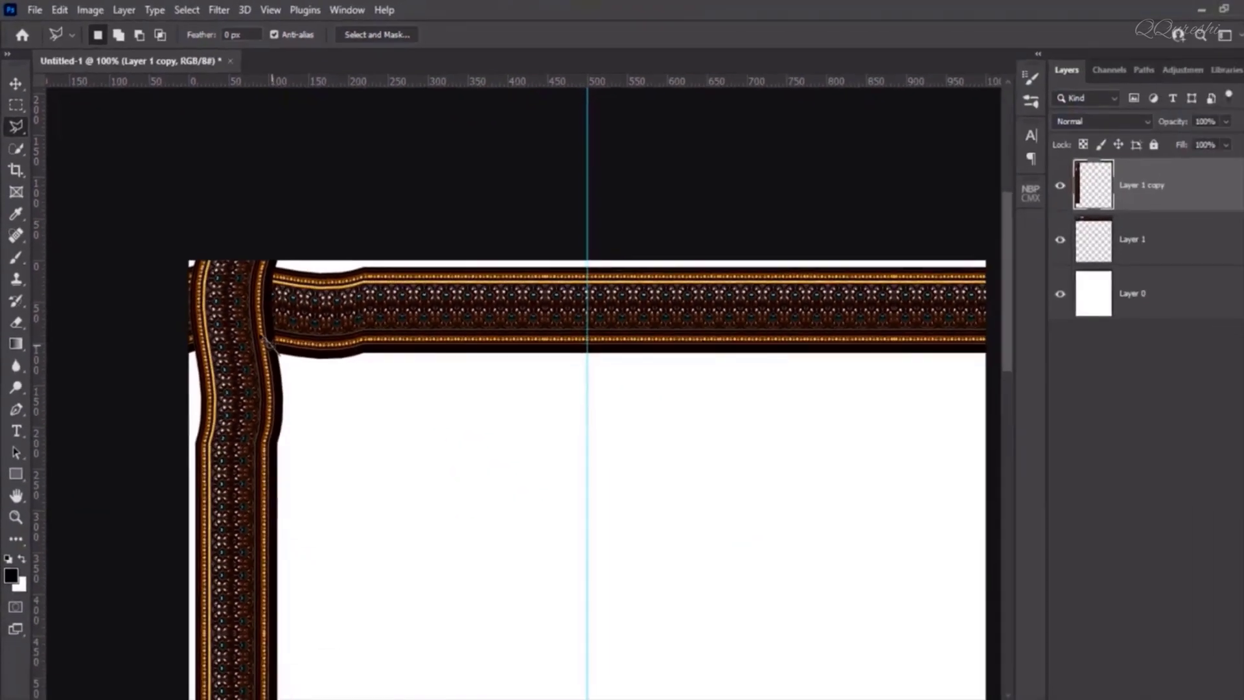
click(273, 347)
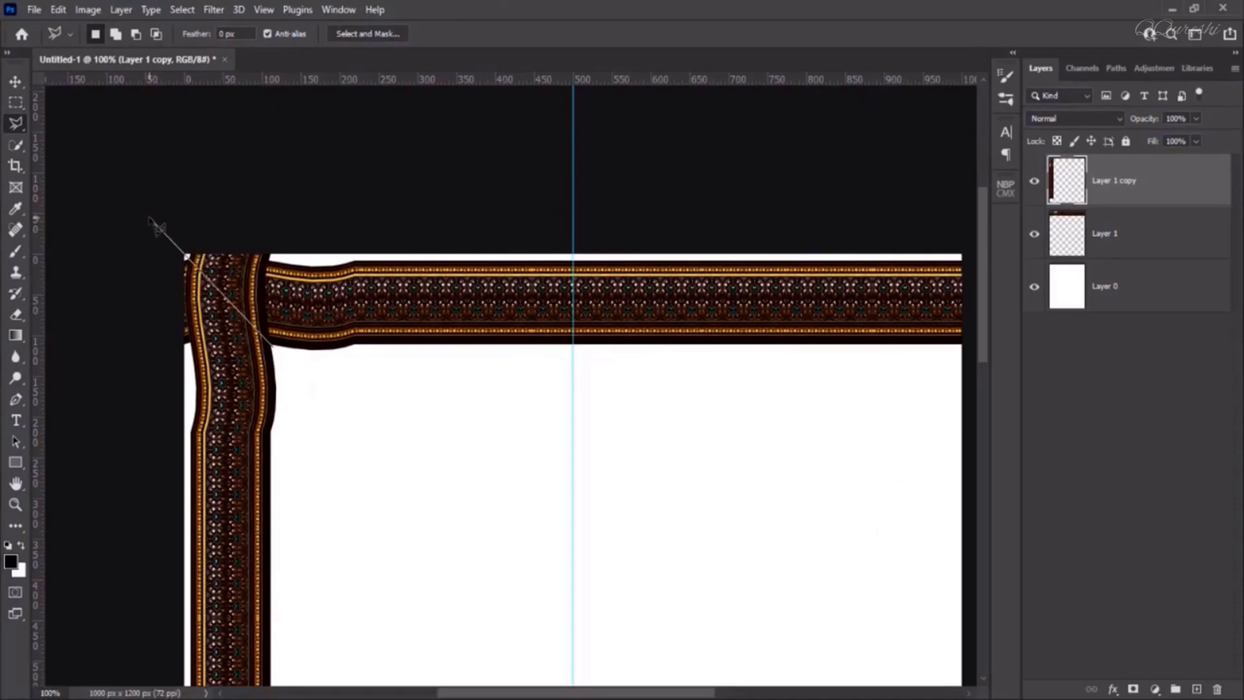
click(151, 219)
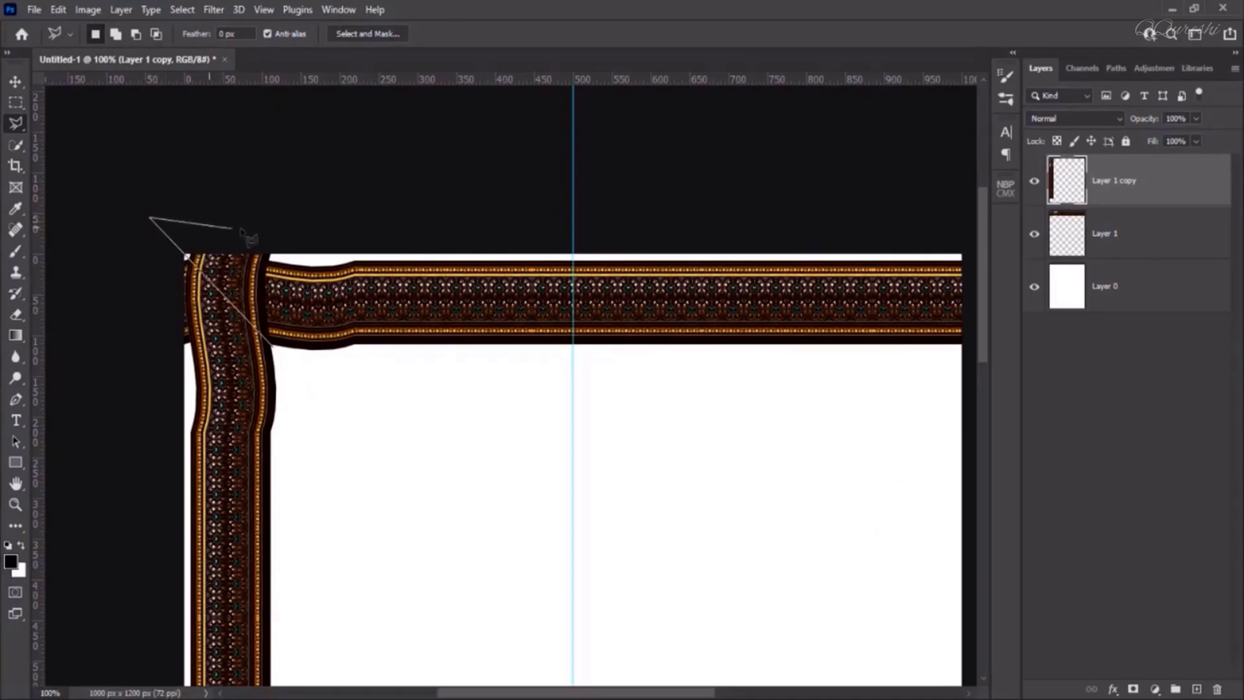
double_click(298, 227)
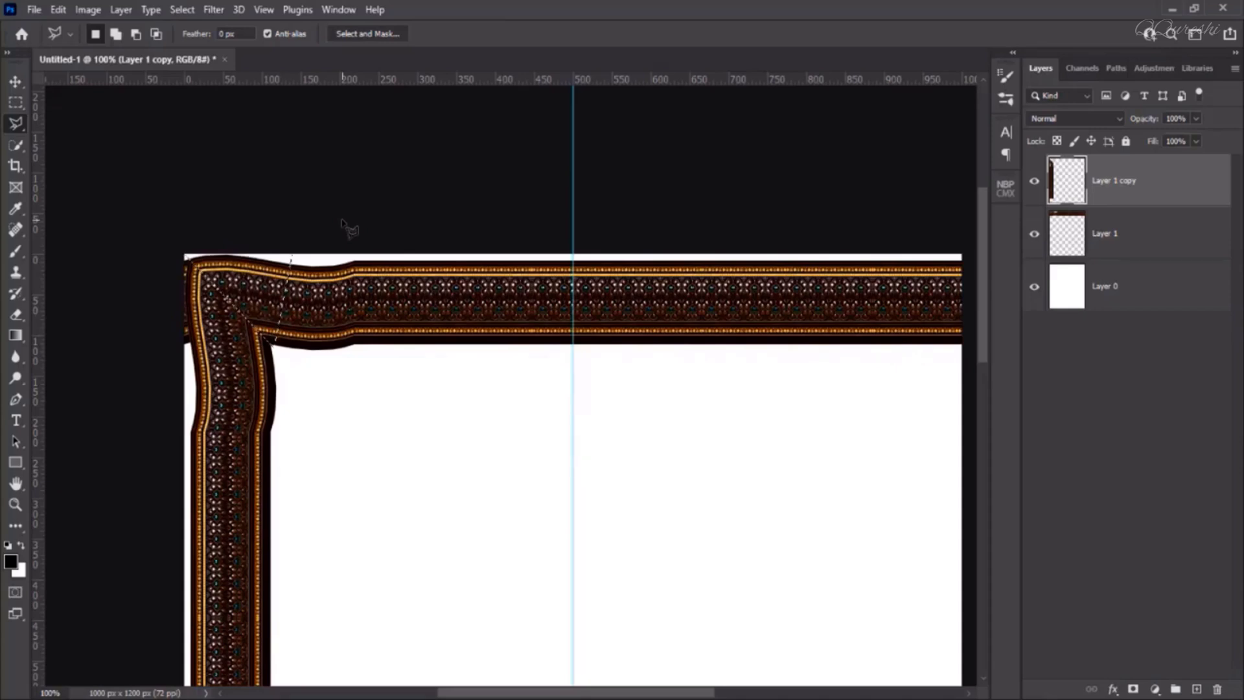
- Invert the selection, erase the top strip's leftover end outside the mitred corner, and merge the two strip layers
key(ctrl+shift+i)
click(1103, 236)
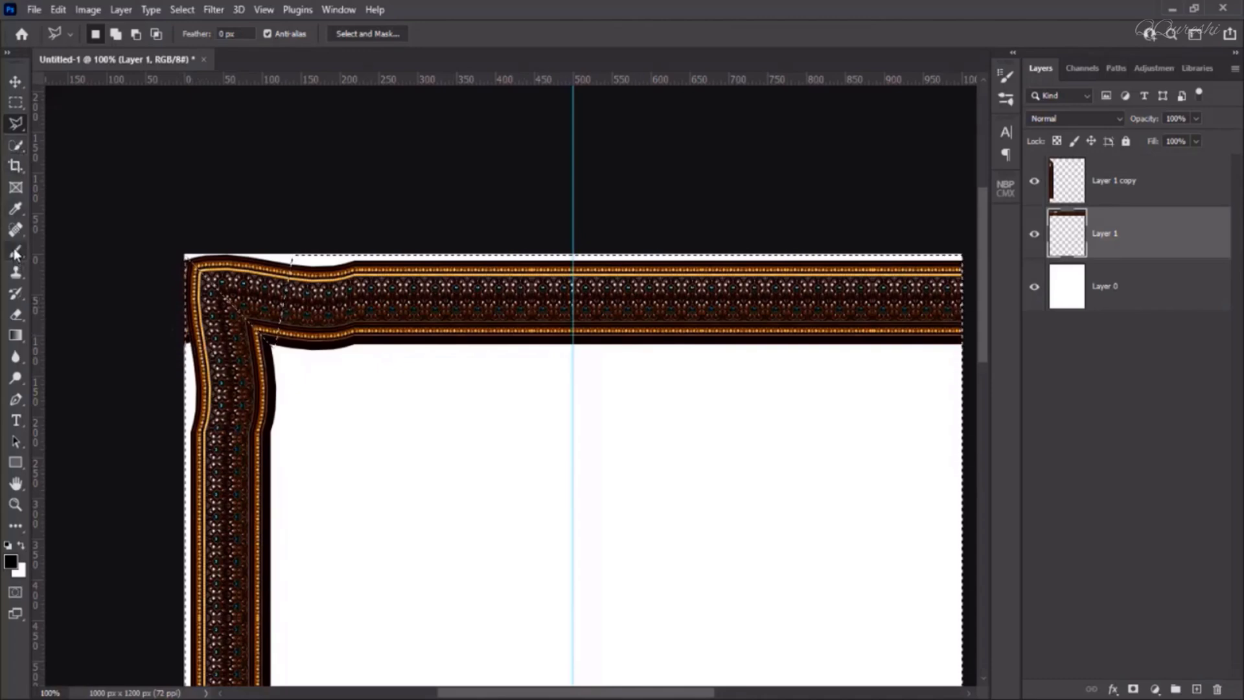
click(16, 317)
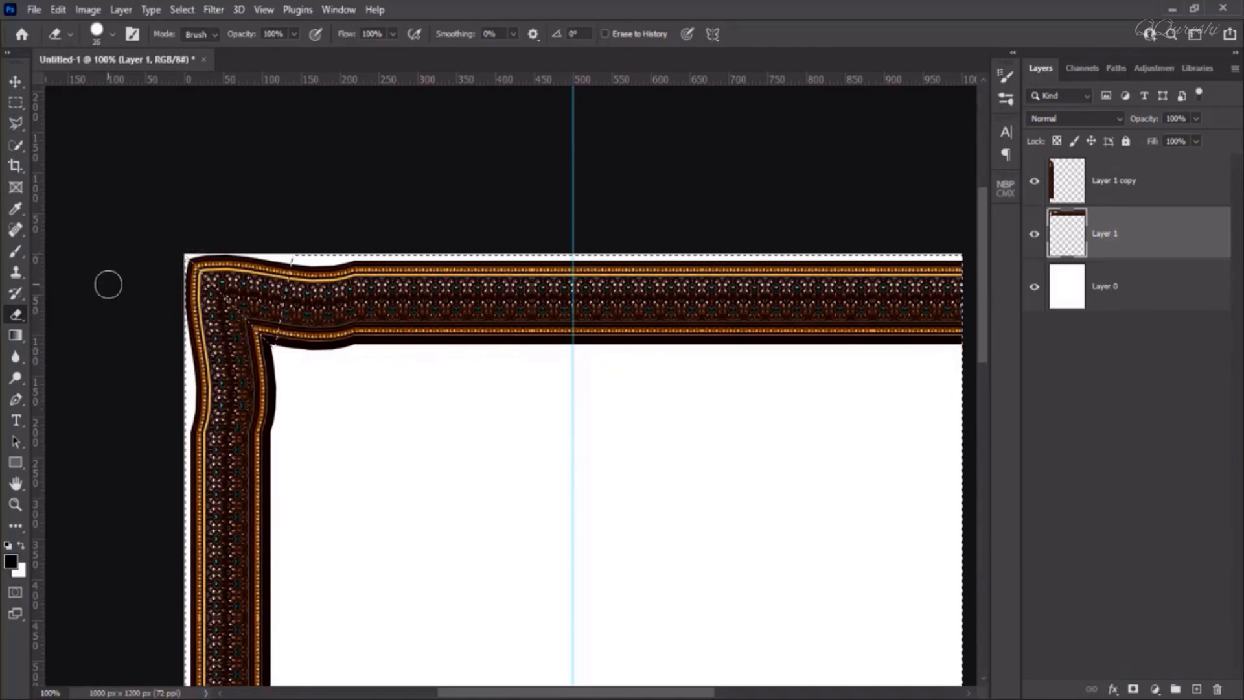
key(ctrl+d)
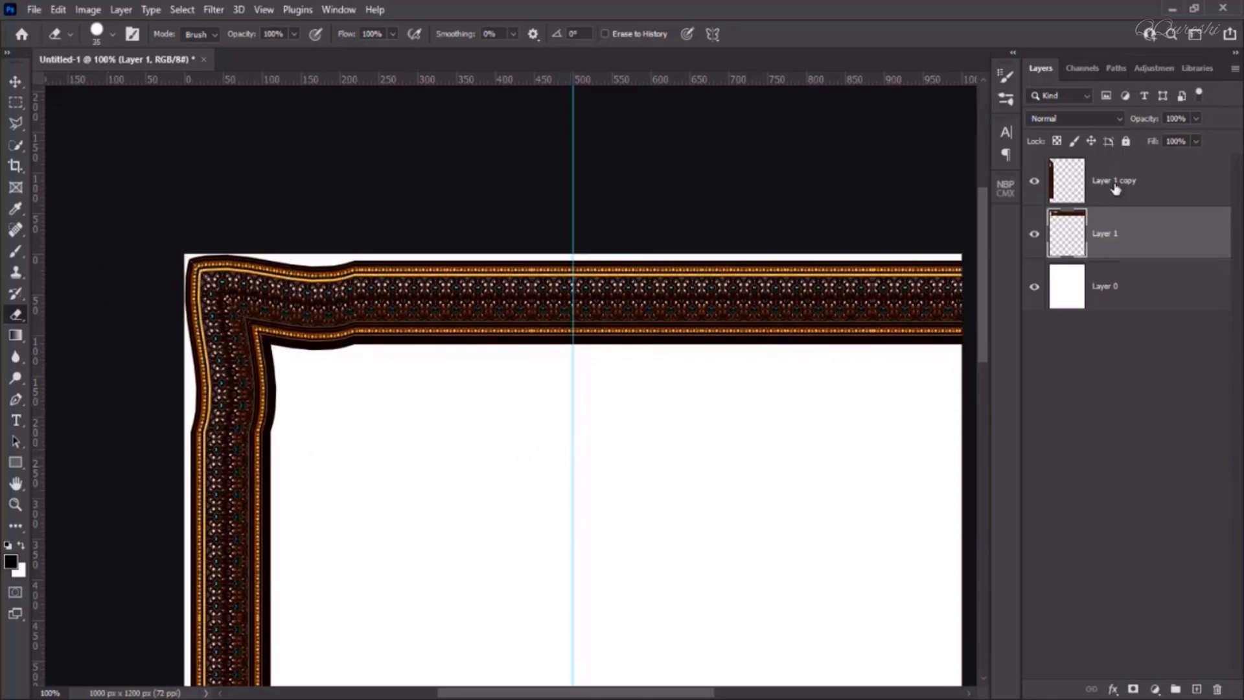
shift+click(1115, 188)
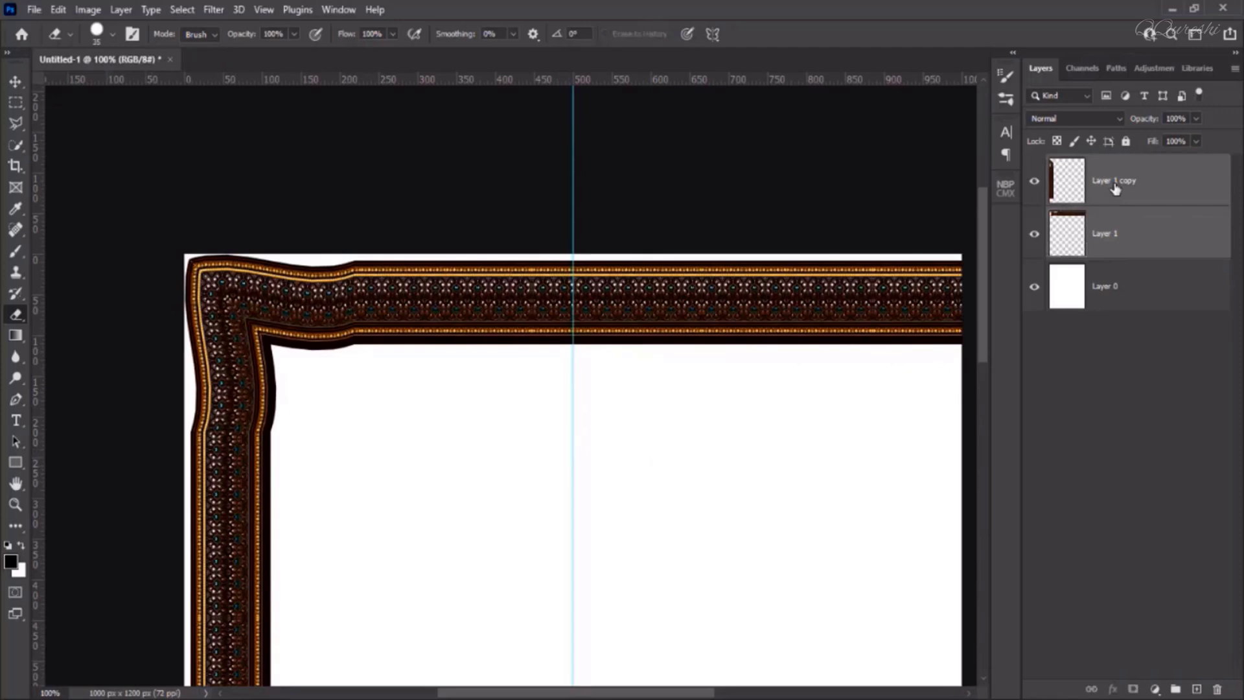
key(ctrl+e)
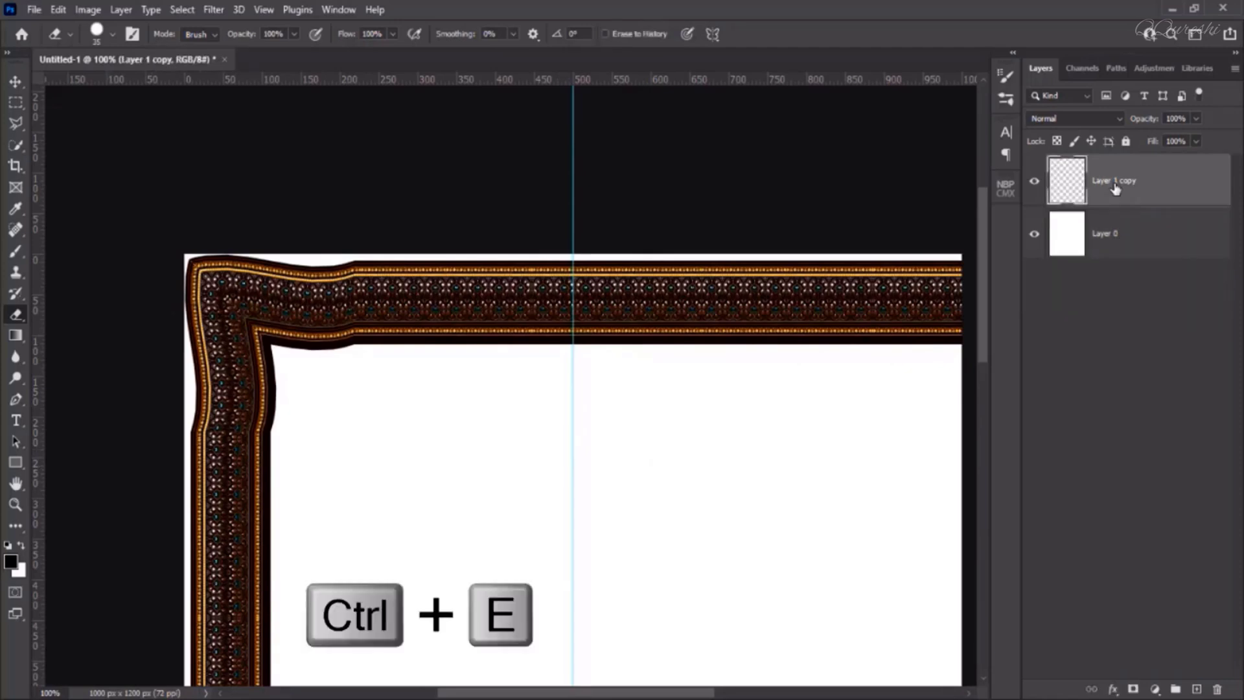
- Scale the merged corner piece proportionally to about 759 px wide and high, keeping it anchored at the canvas's top-left corner
key(ctrl+0)
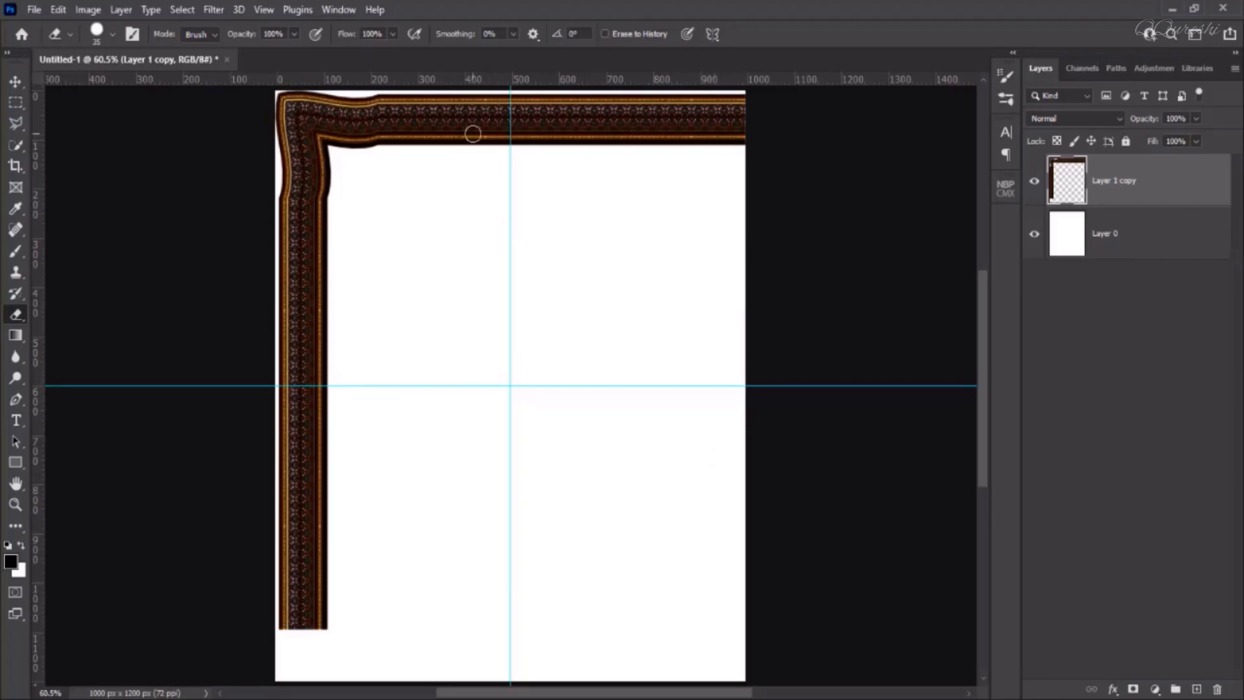
key(ctrl+t)
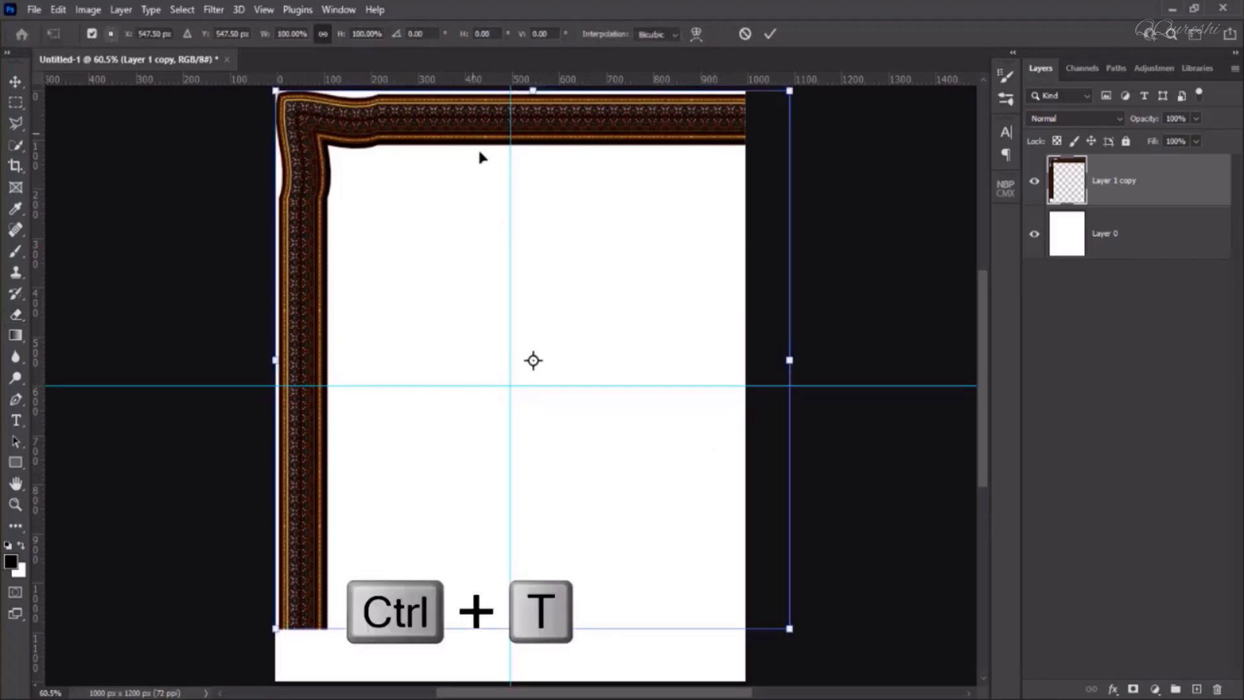
drag(772, 610, 648, 452)
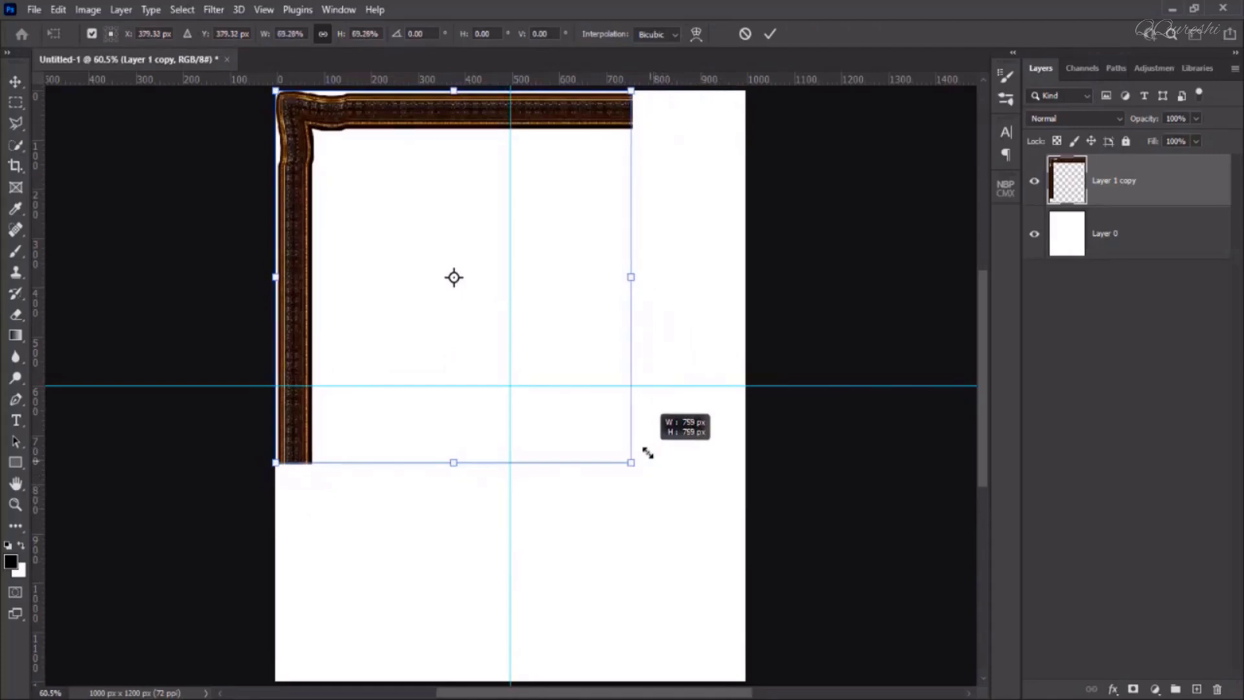
drag(648, 452, 649, 453)
key(Return)
key(e)
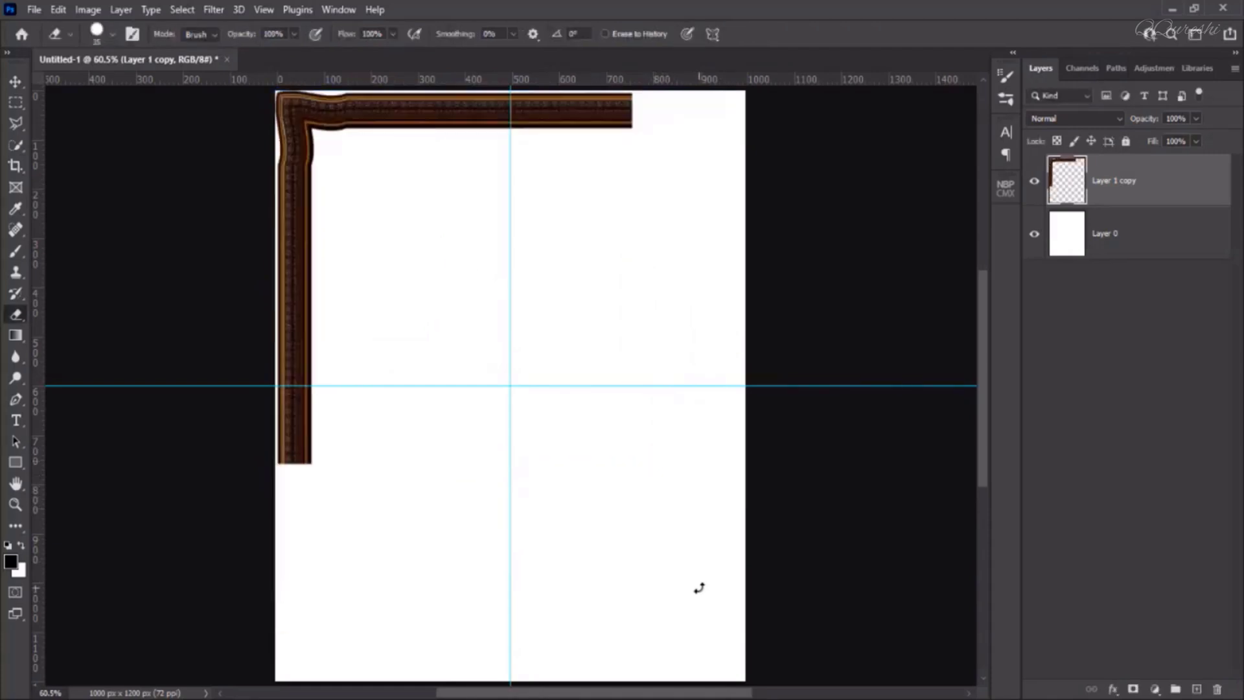
- Trim the corner piece to the canvas's upper-left quadrant by marquee-selecting up to the centre guides, inverting, deleting the excess and deselecting
key(ctrl+1)
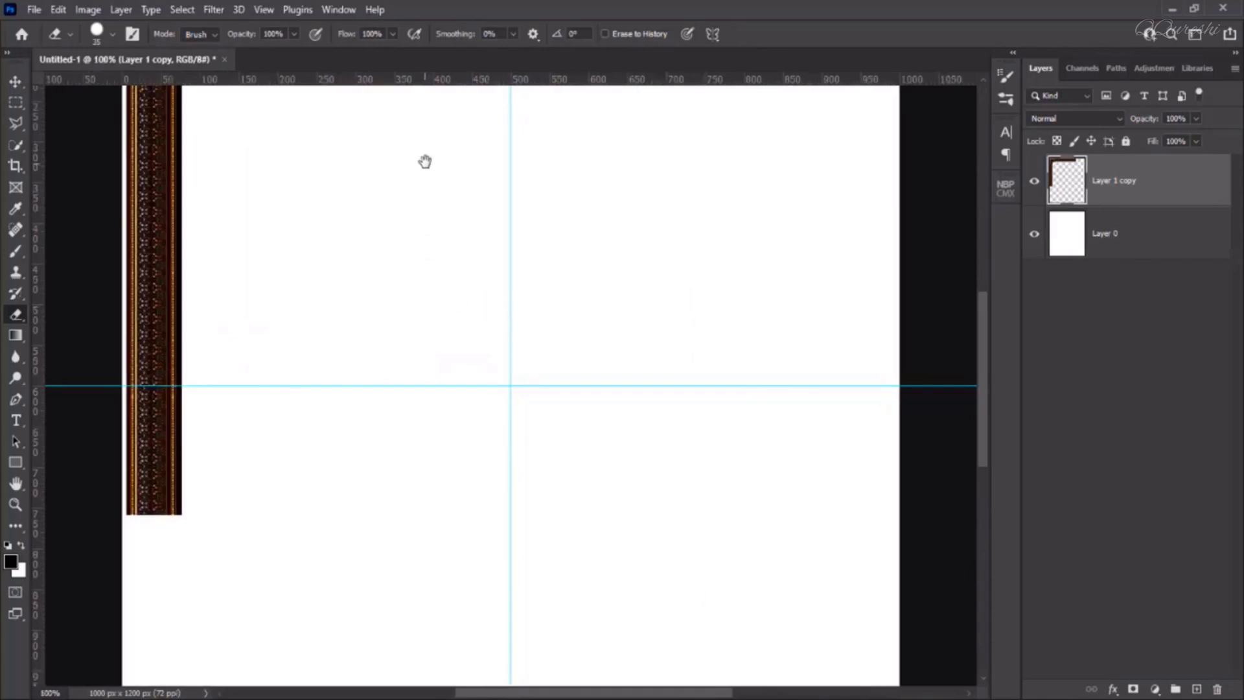
drag(435, 206, 489, 356)
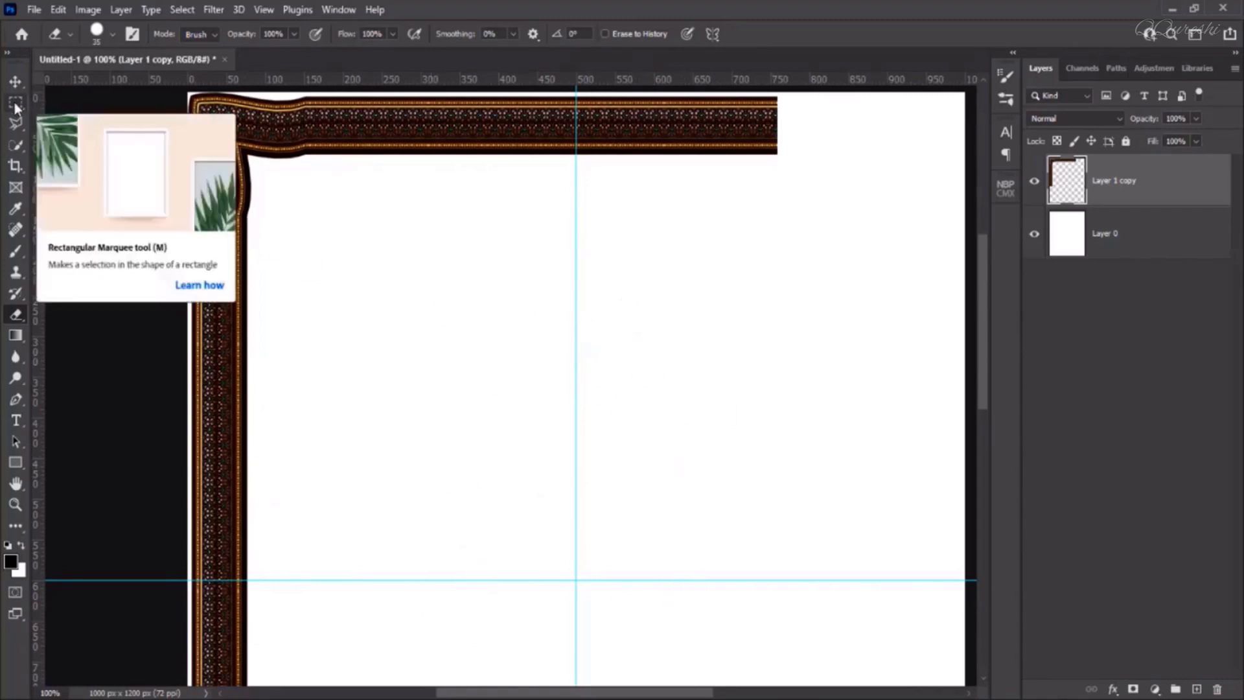
drag(15, 104, 69, 105)
drag(187, 91, 576, 580)
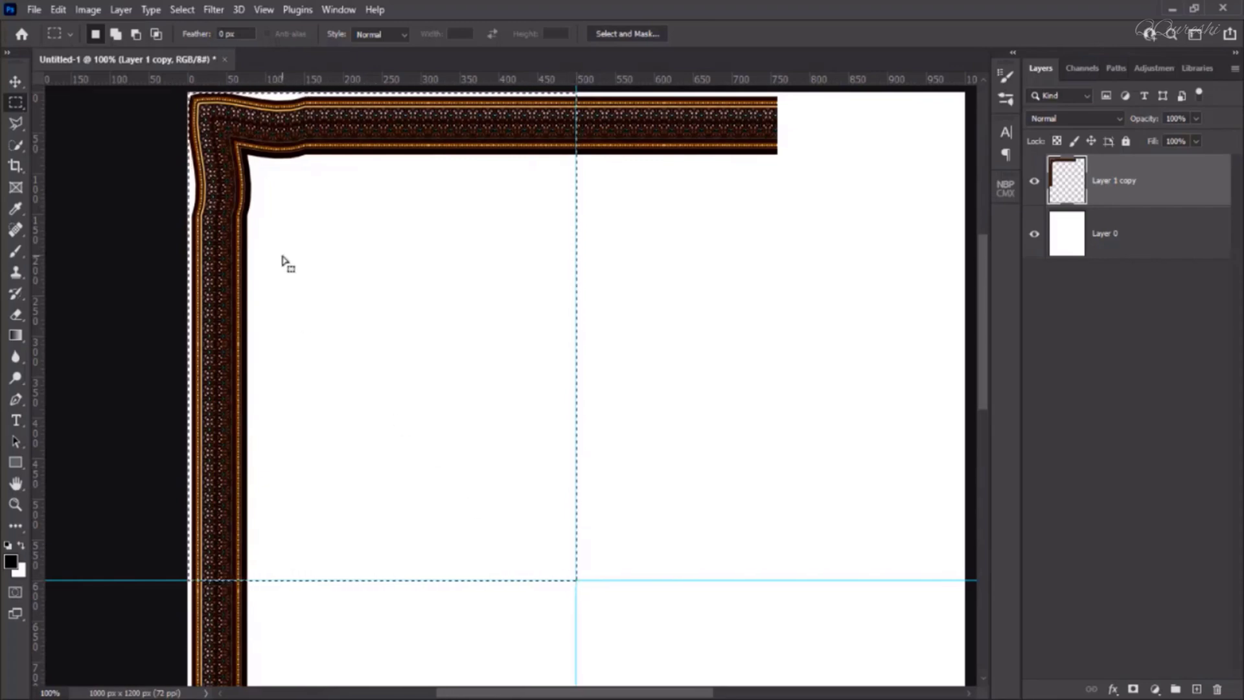
key(ctrl+shift+i)
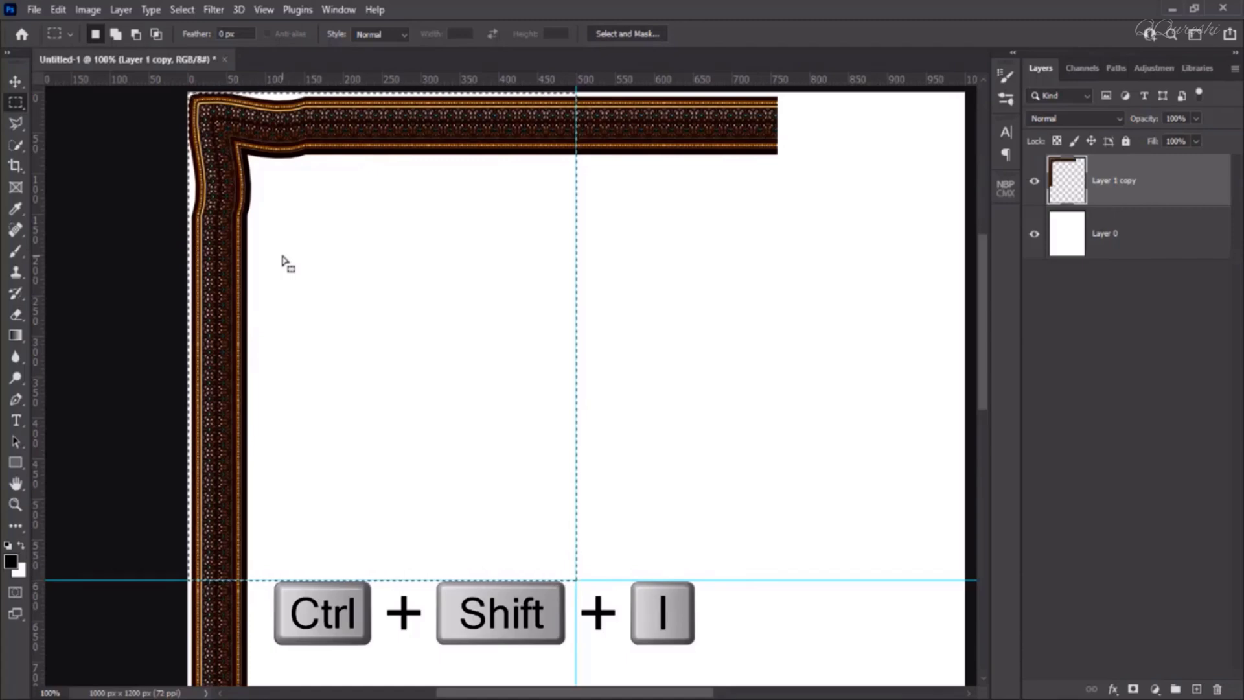
key(ctrl+shift+i)
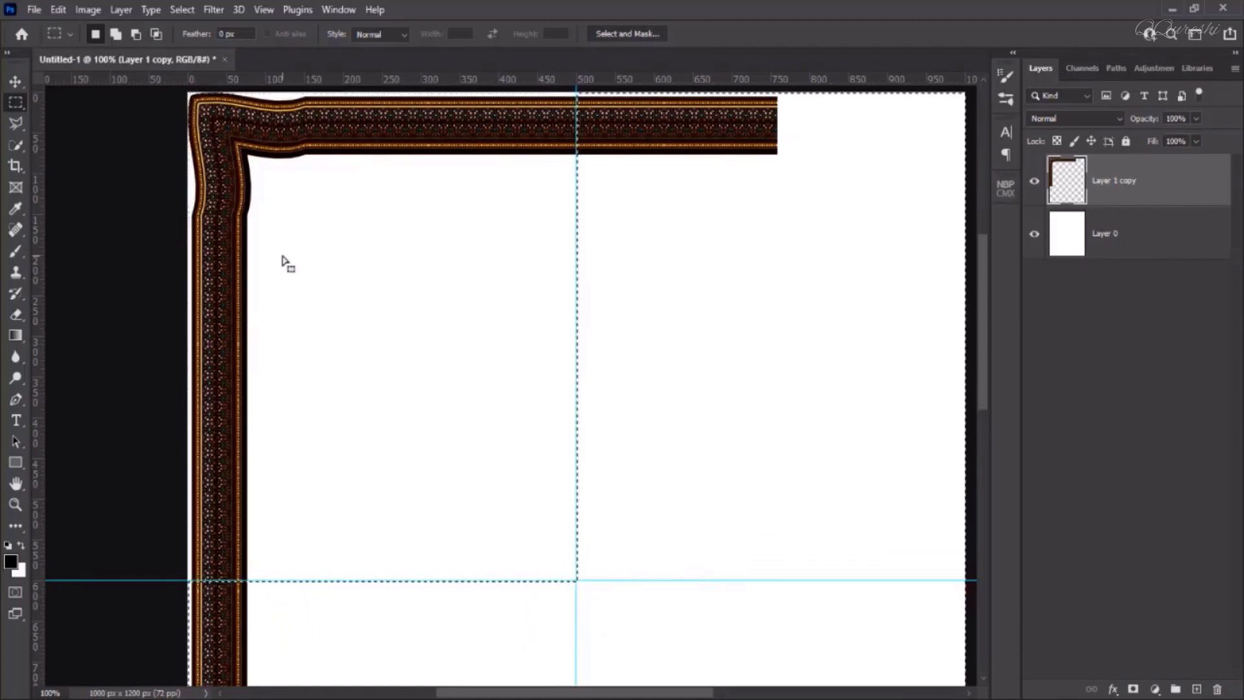
key(Delete)
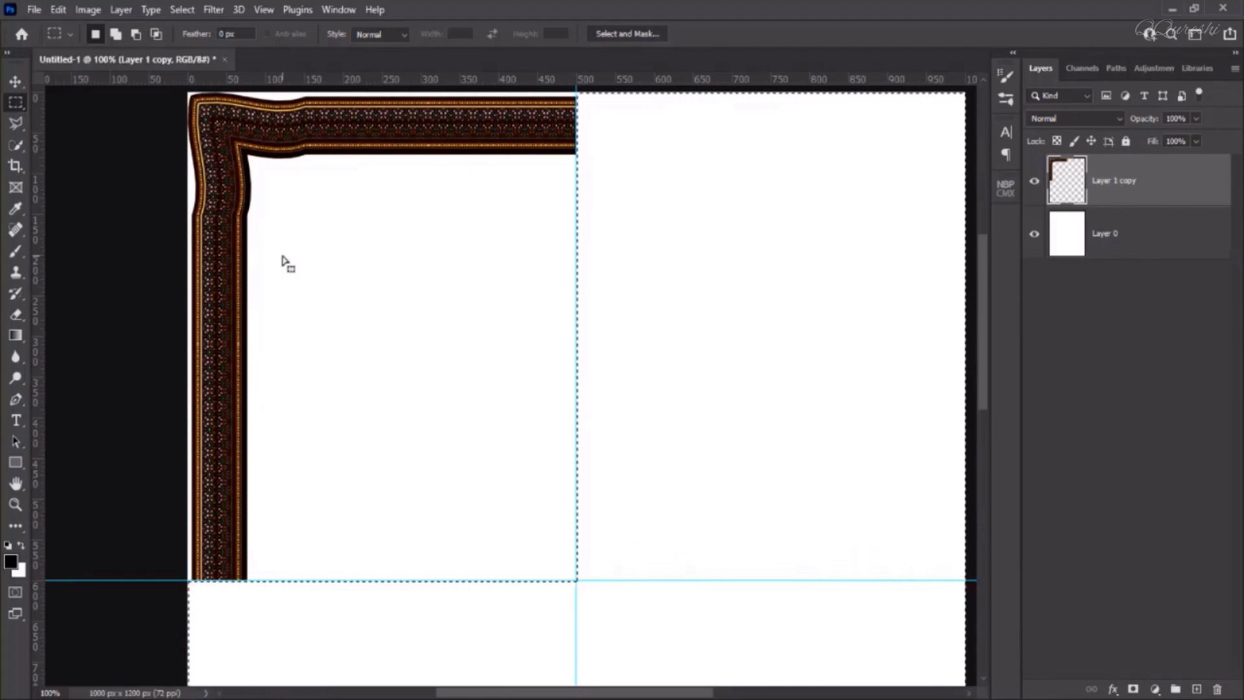
key(ctrl+d)
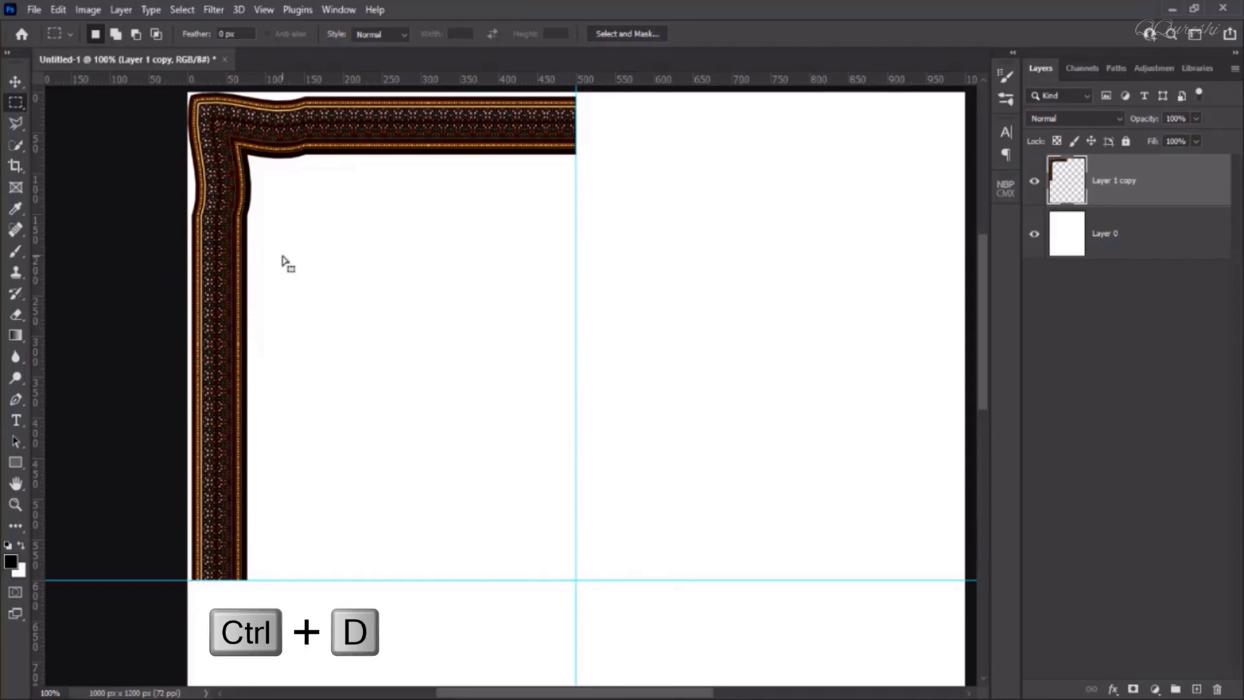
- Remove the vertical and horizontal centre guides from the canvas
click(15, 83)
drag(576, 266, 39, 254)
click(122, 583)
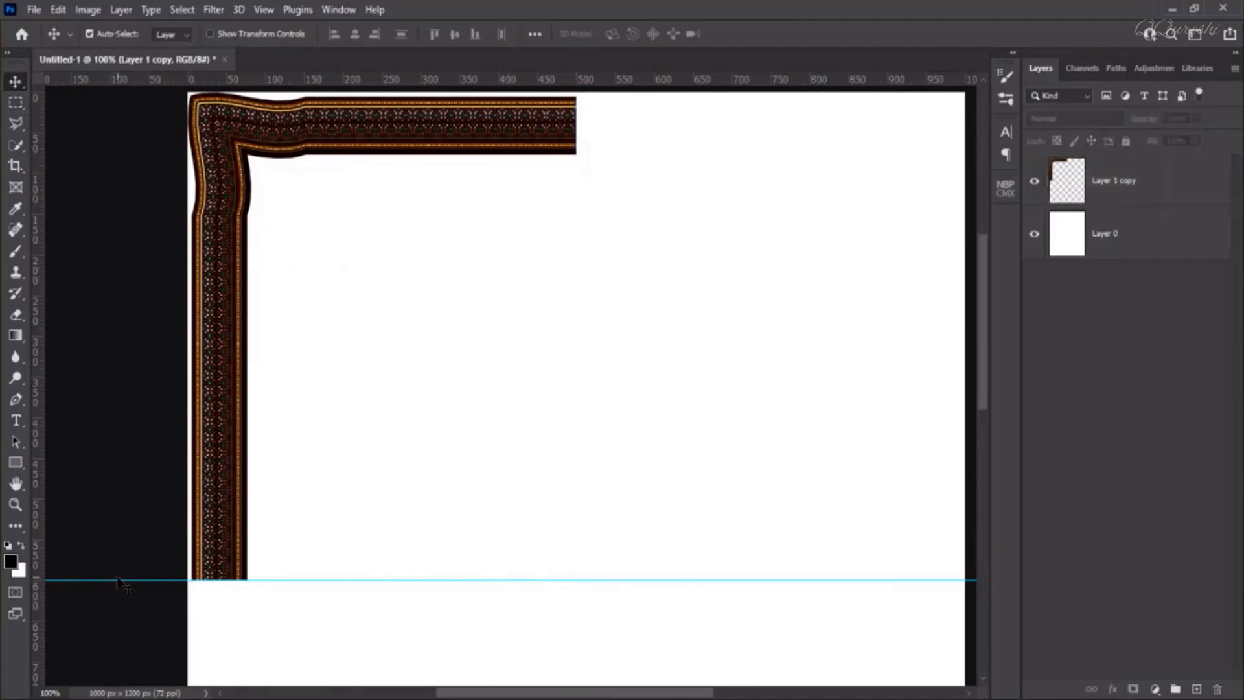
drag(122, 583, 142, 50)
- Duplicate the corner piece layer and move the copy 500 px right, into the canvas's upper-right quadrant
key(ctrl+j)
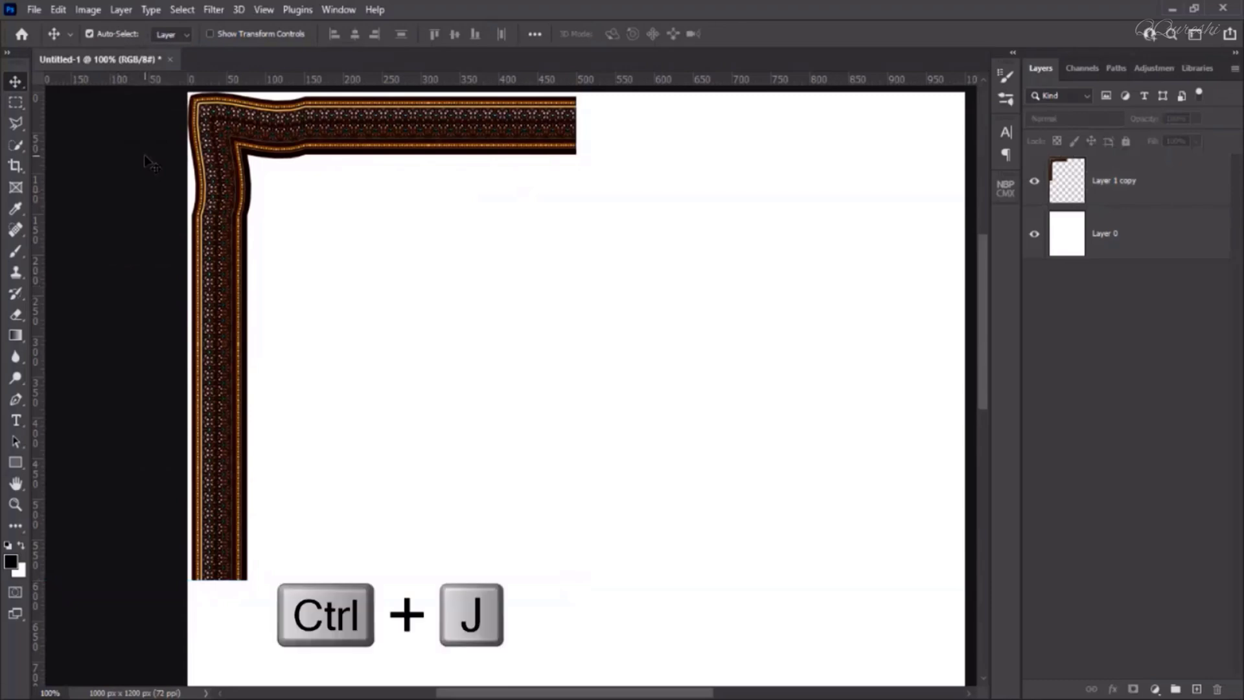
key(ctrl+0)
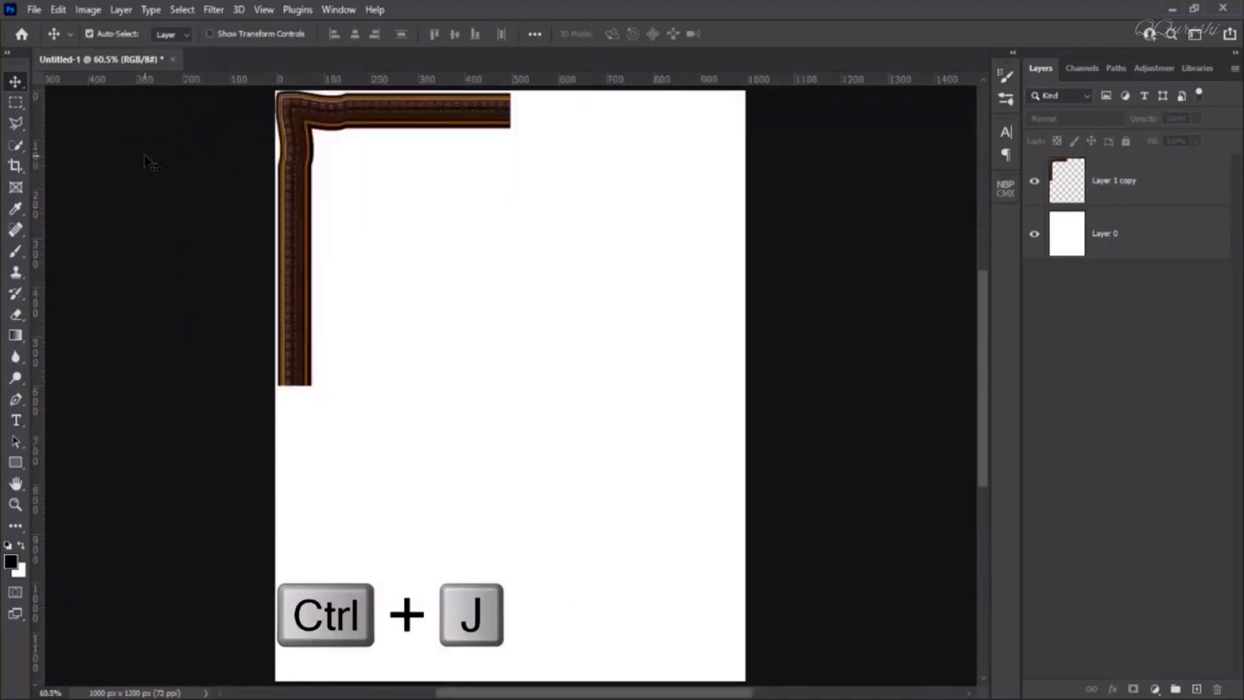
click(455, 120)
key(ctrl)
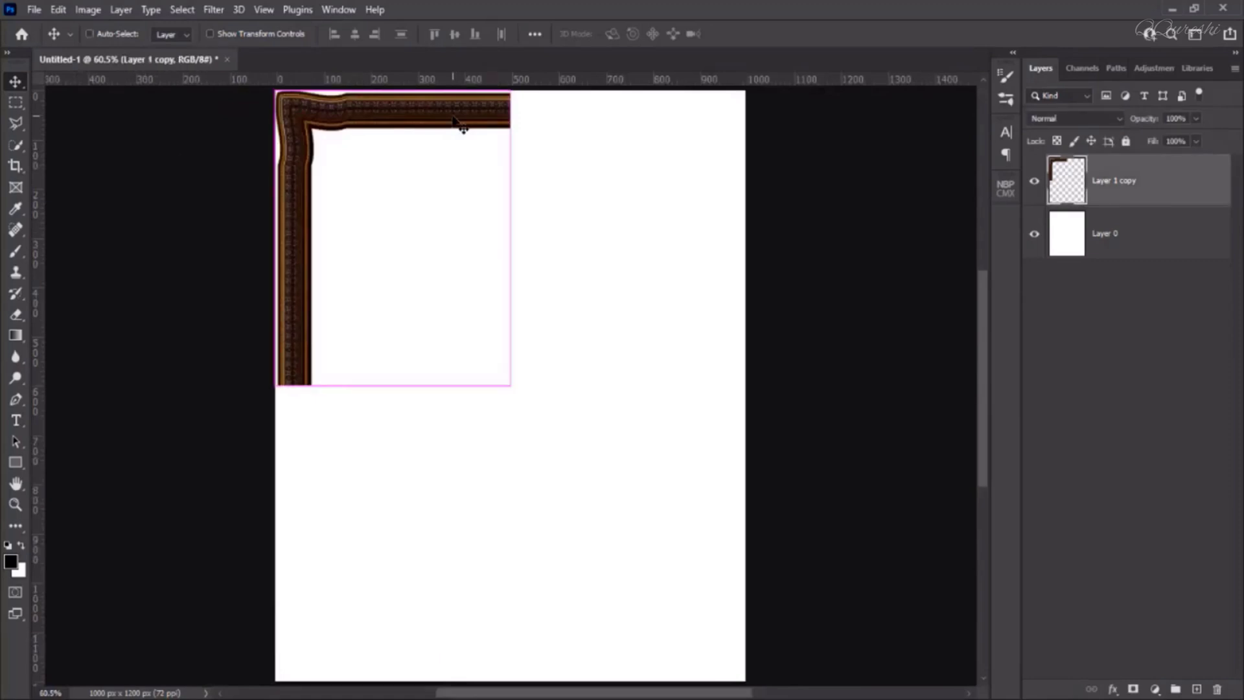
key(ctrl+j)
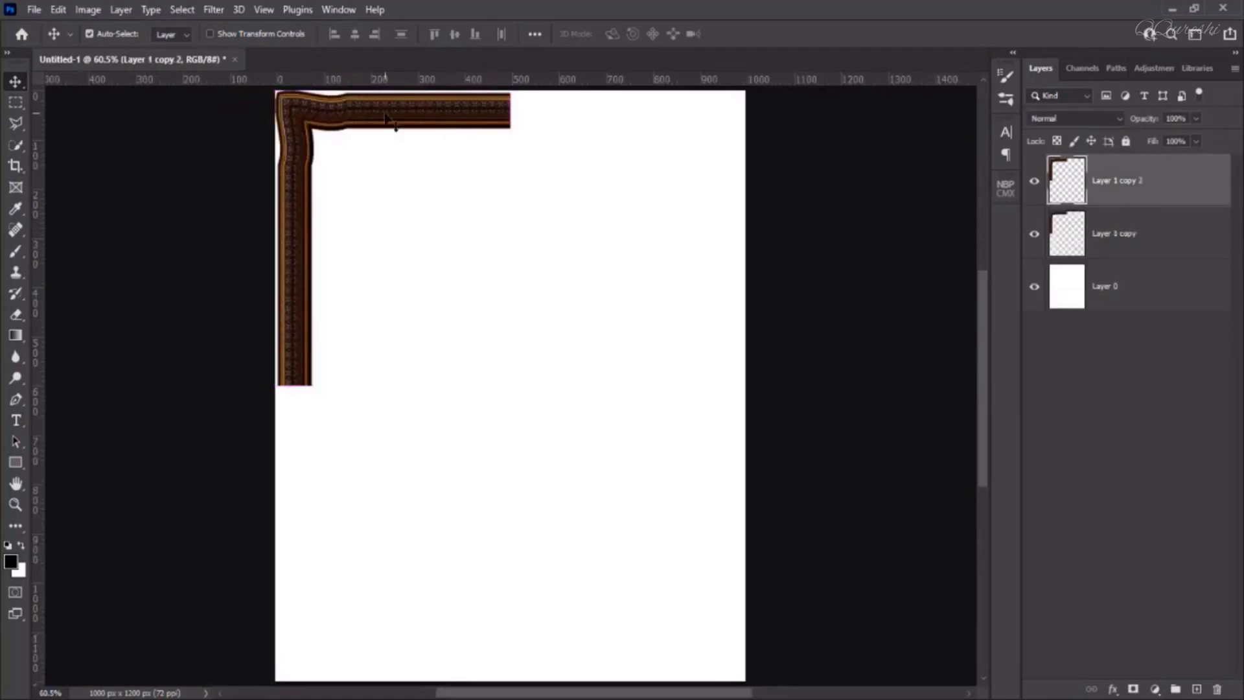
drag(389, 120, 616, 122)
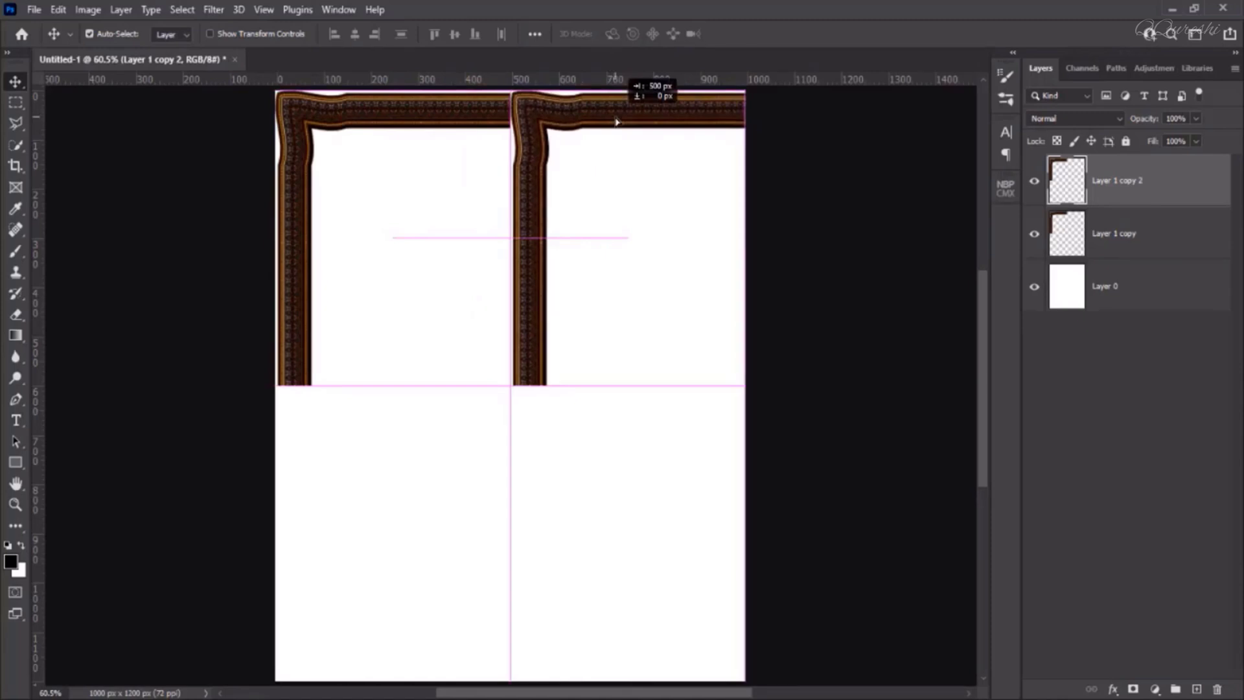
drag(617, 122, 616, 121)
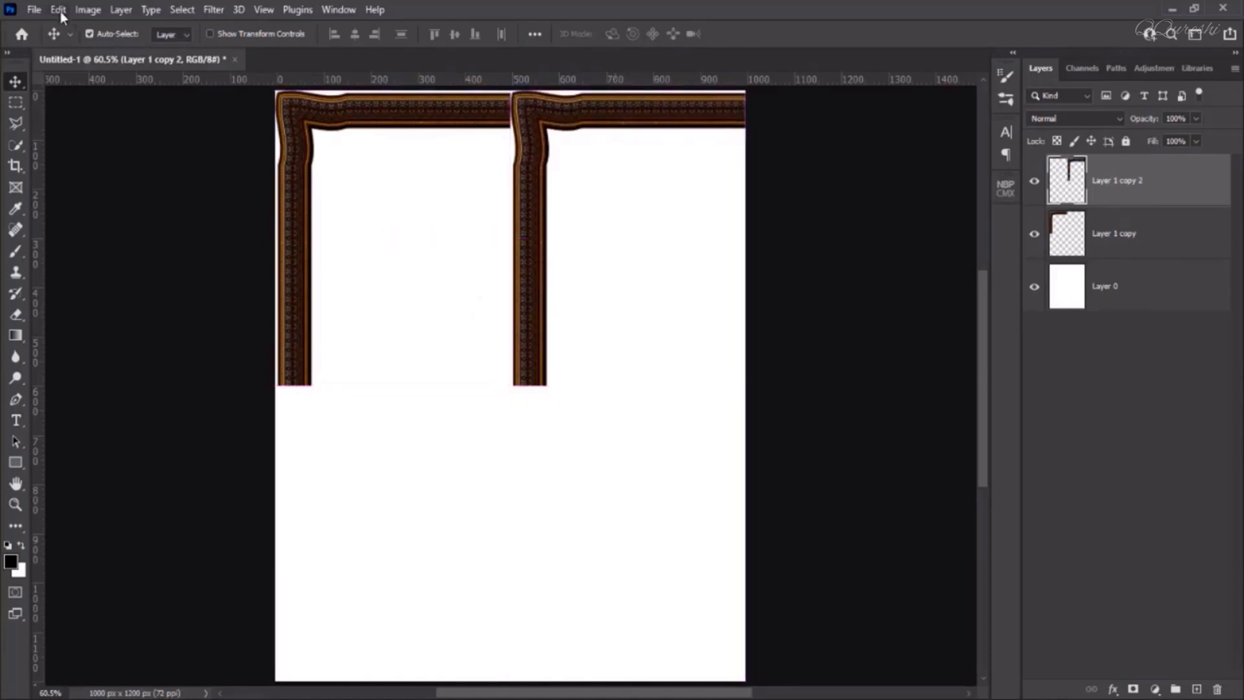
- Flip the copied corner piece horizontally to form the frame's upper-right corner
click(60, 10)
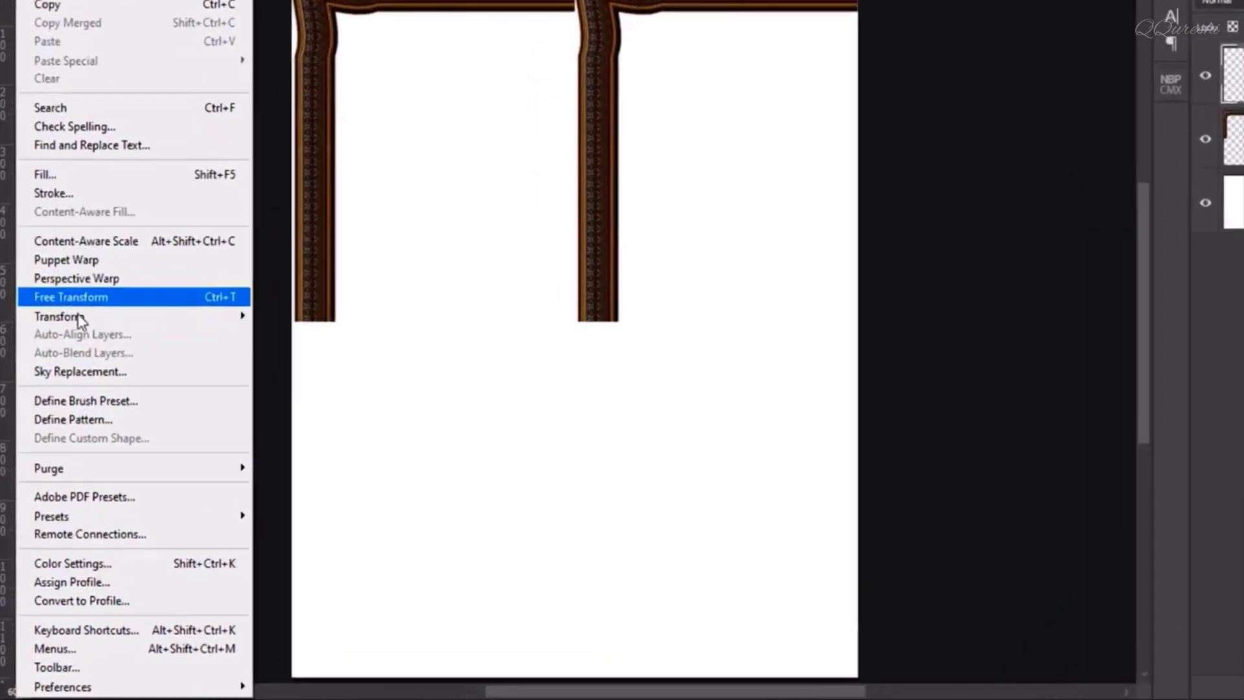
mouse_move(96, 382)
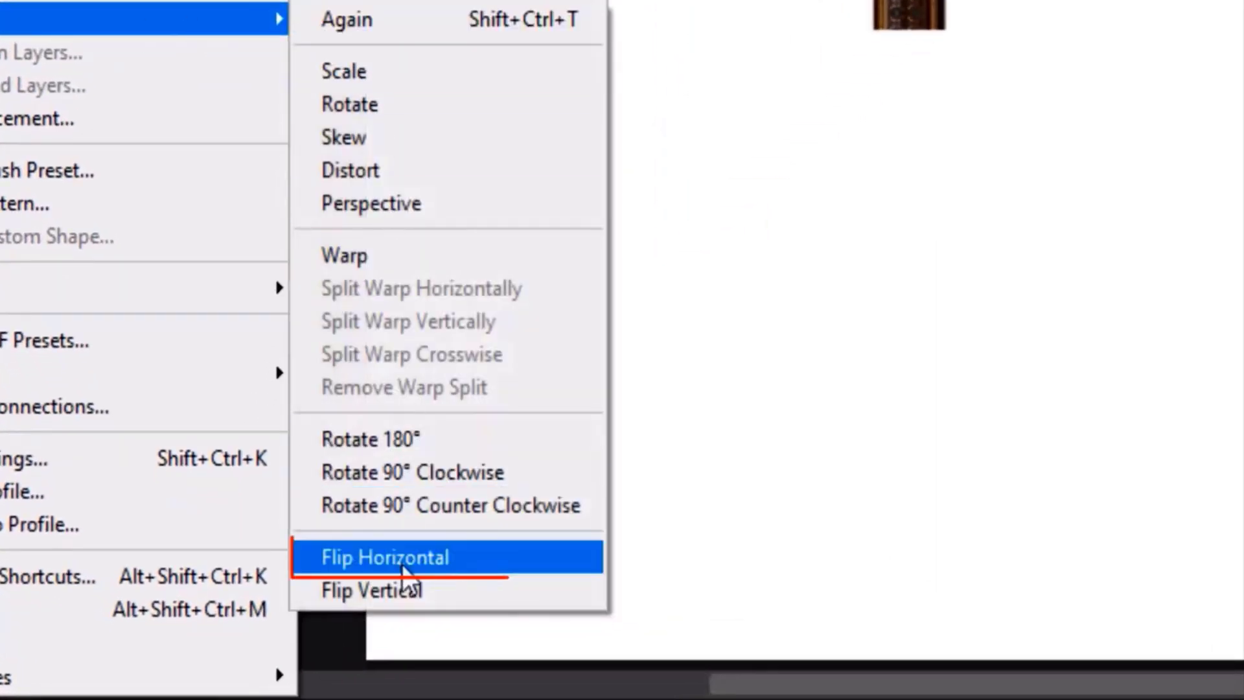
click(427, 558)
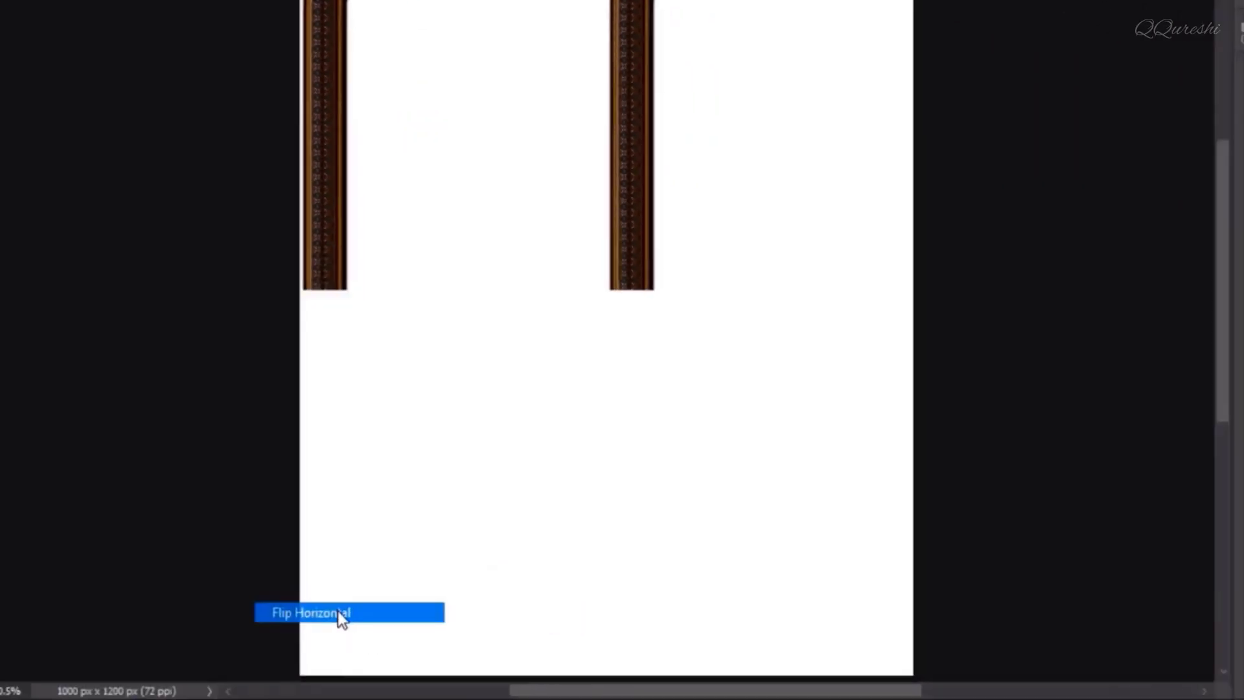
click(342, 616)
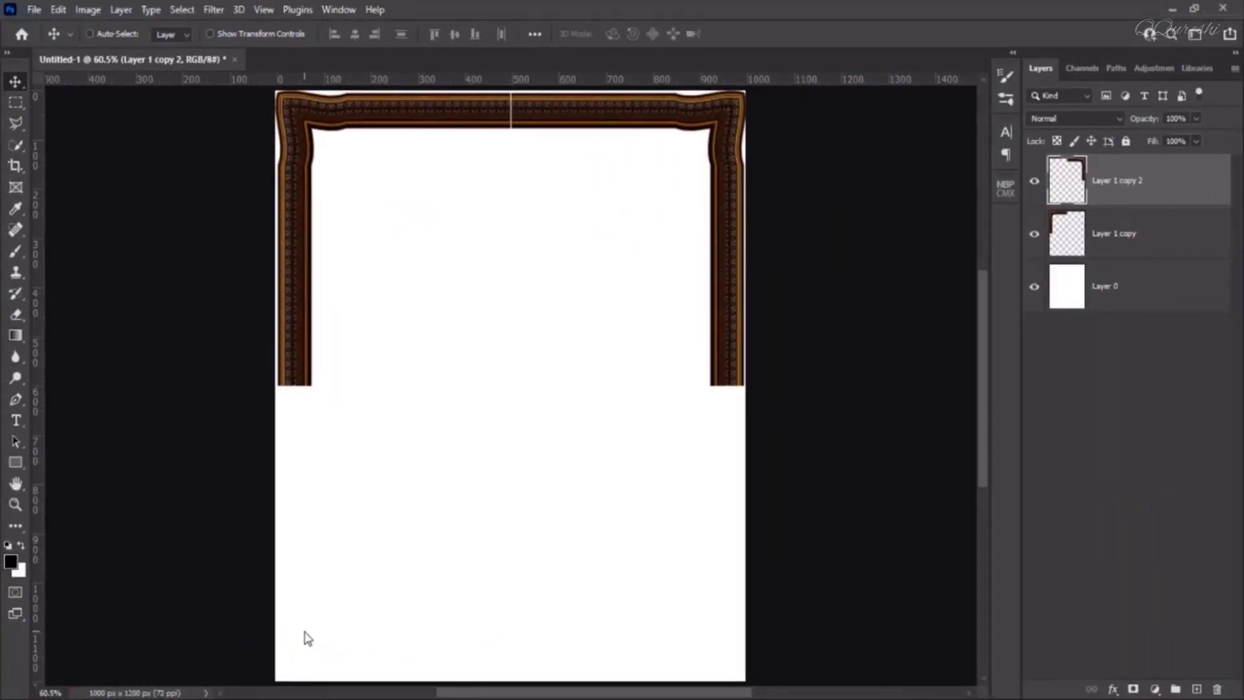
- Nudge the upper-right corner piece left to close the seam in the top border, and merge the two corner layers
key(ctrl+1)
drag(603, 156, 590, 426)
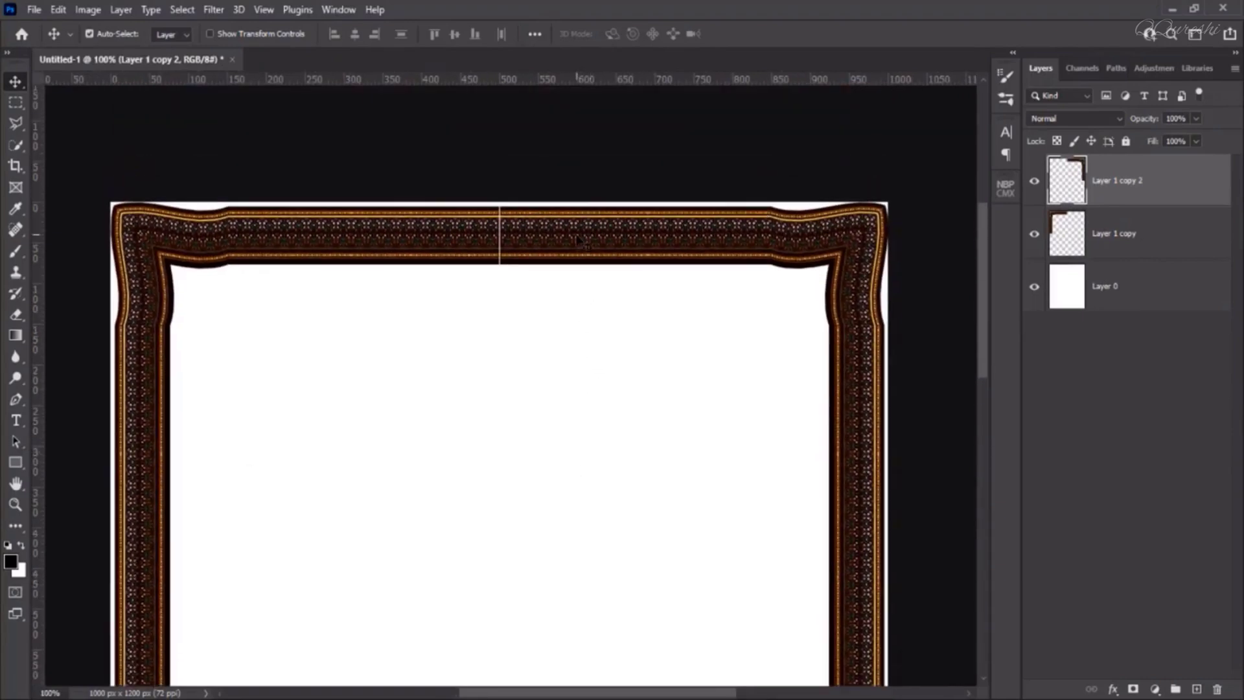
key(Left)
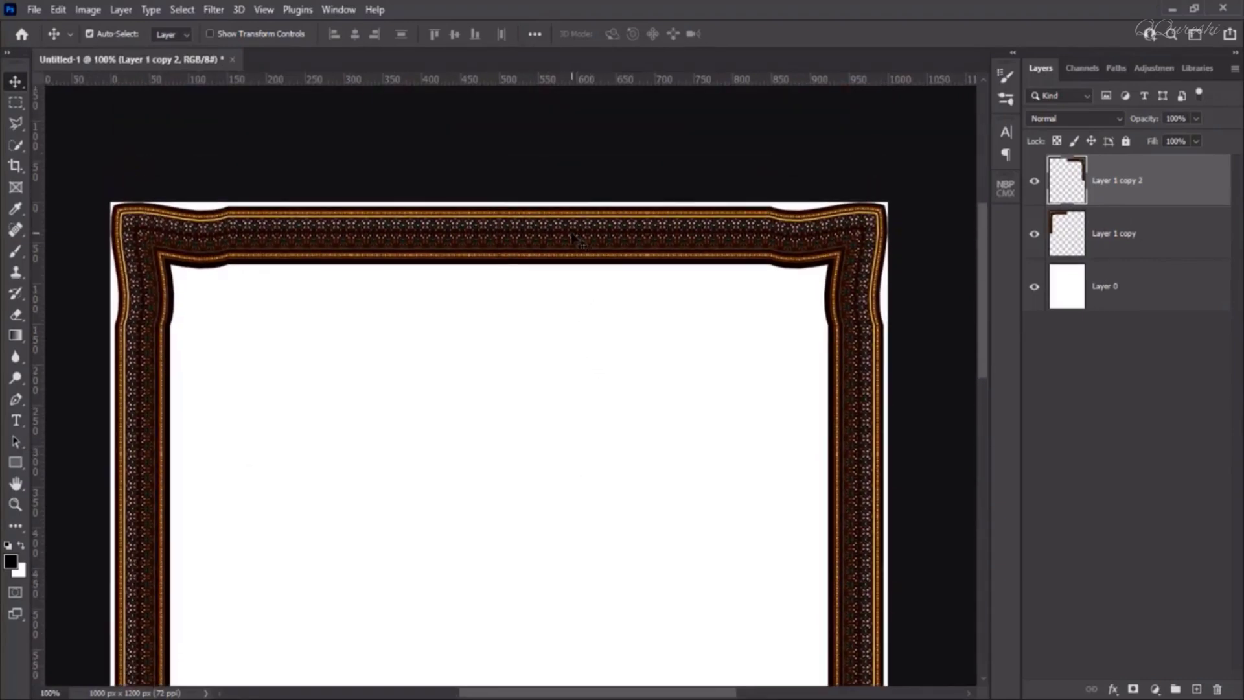
key(Right)
key(Left)
ctrl+click(1125, 235)
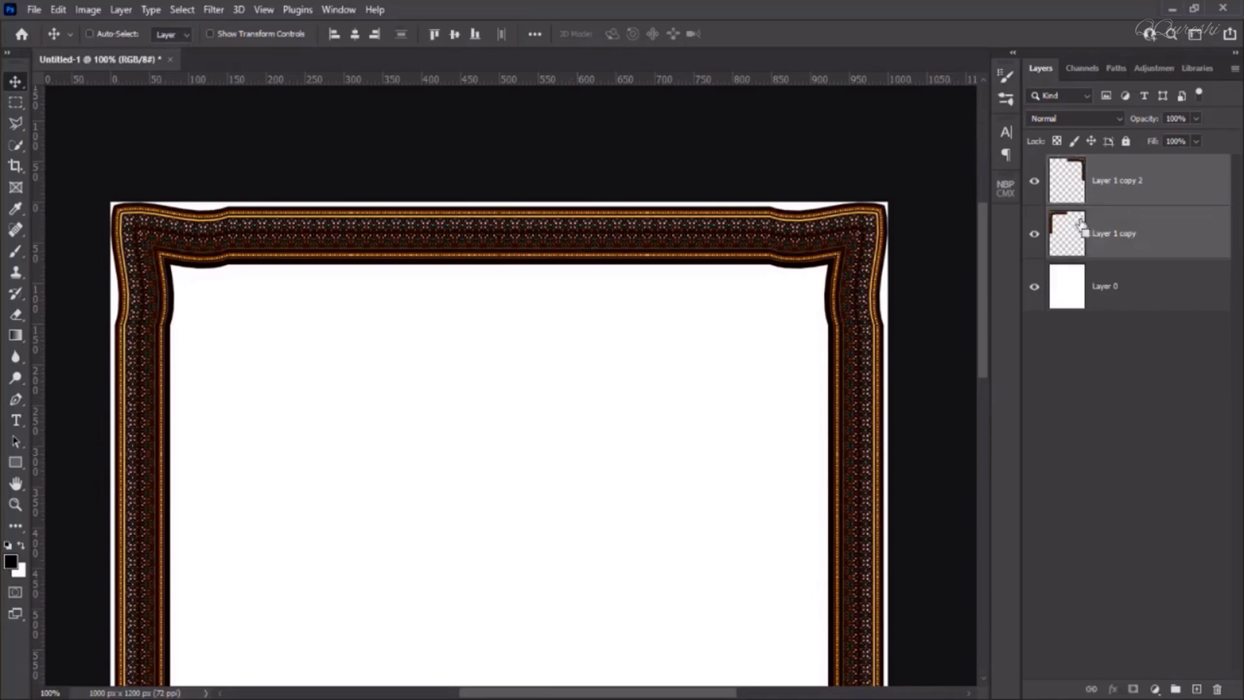
key(ctrl+e)
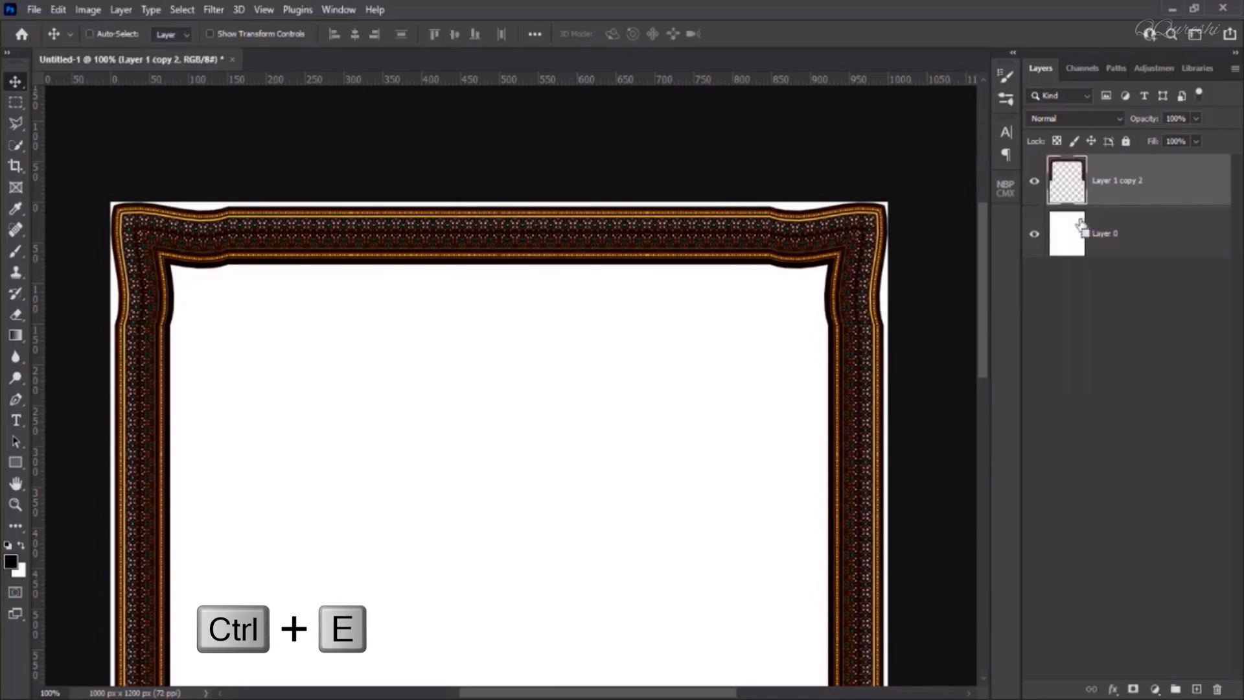
- Duplicate the merged top half of the frame and move the copy straight down into the canvas's lower half
key(ctrl+j)
key(ctrl+0)
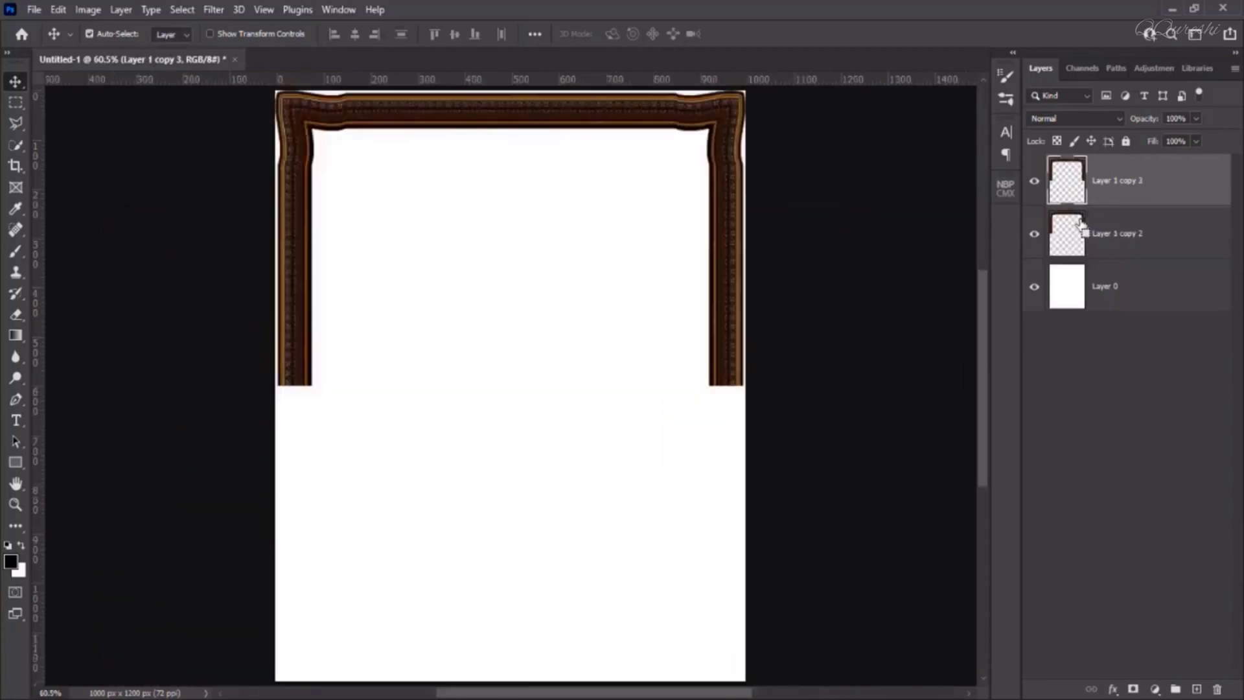
drag(497, 120, 495, 415)
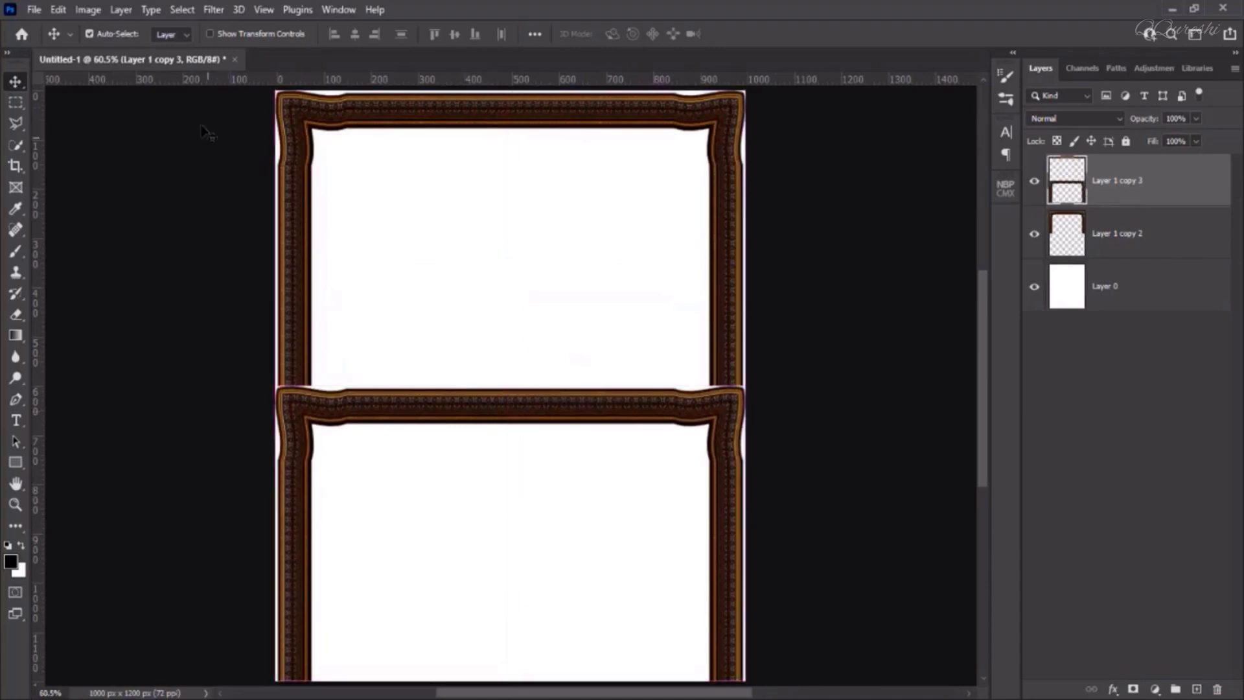
- Flip the lower frame half vertically and nudge it up to close the seams in both side borders
click(58, 8)
mouse_move(90, 386)
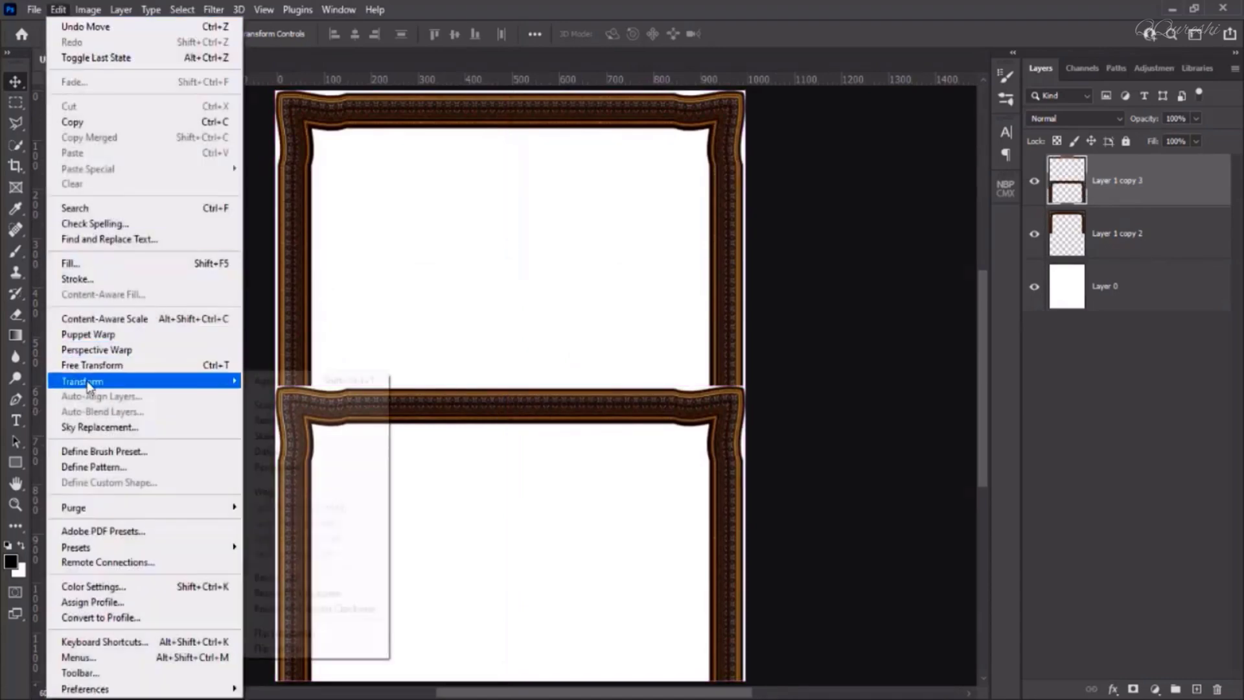
click(291, 651)
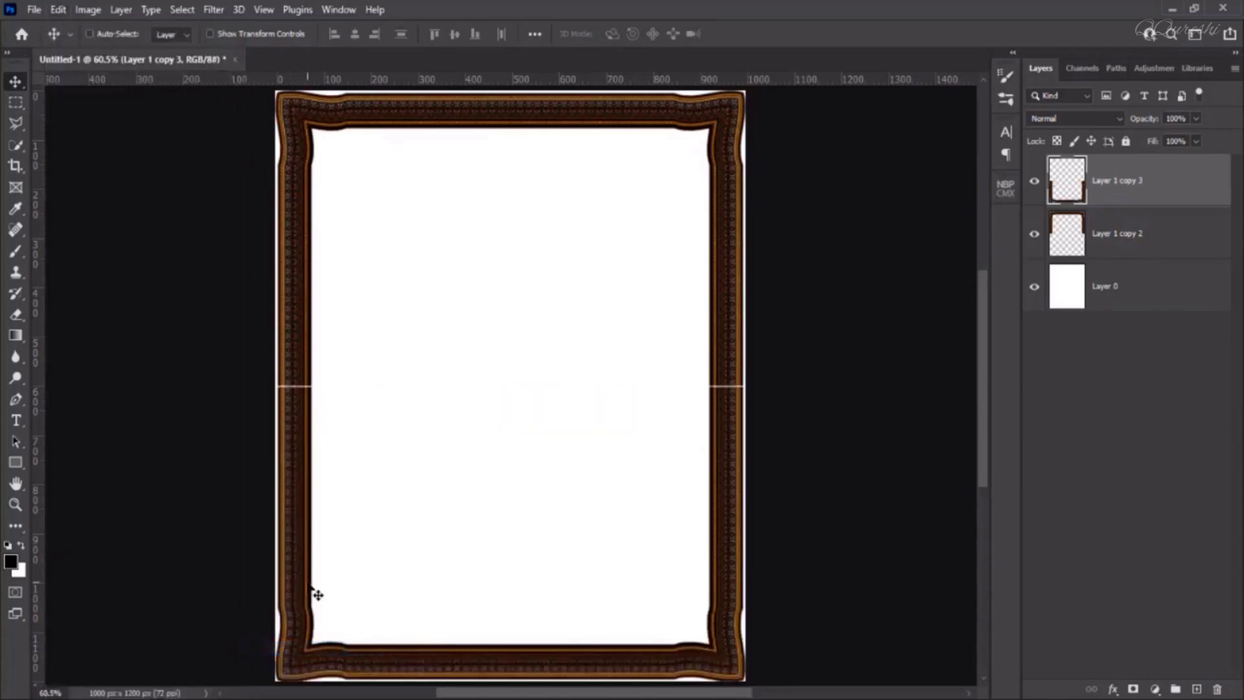
key(ctrl+1)
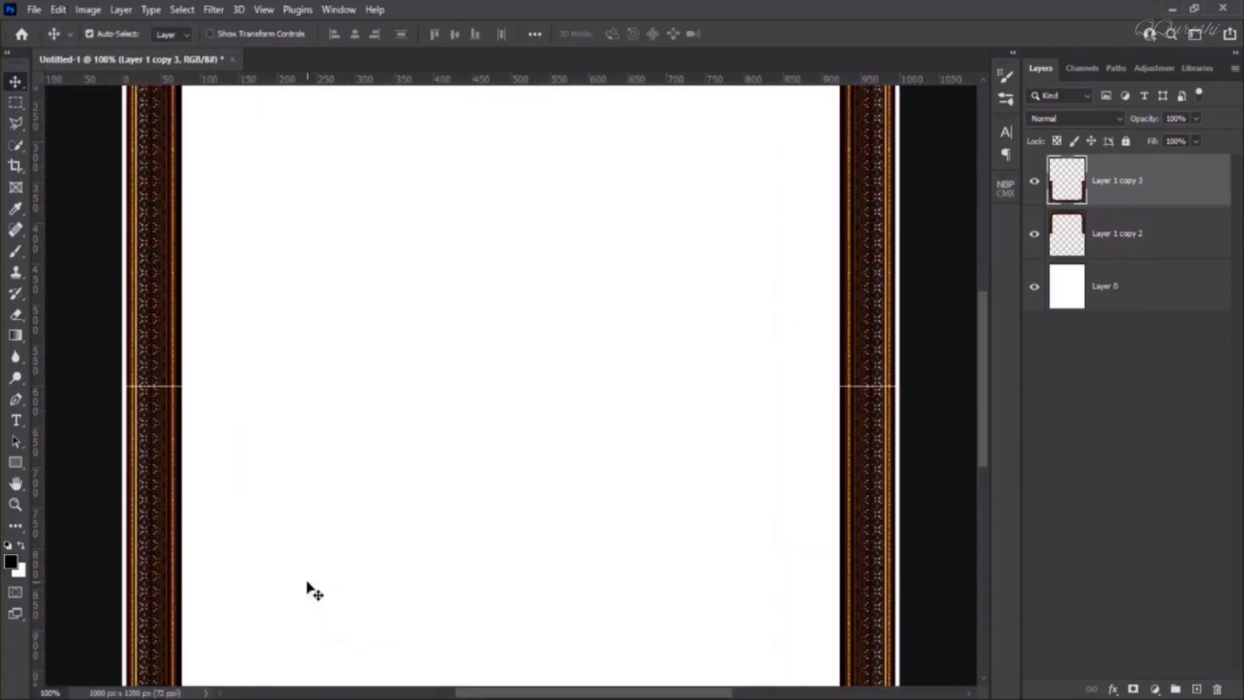
key(Up)
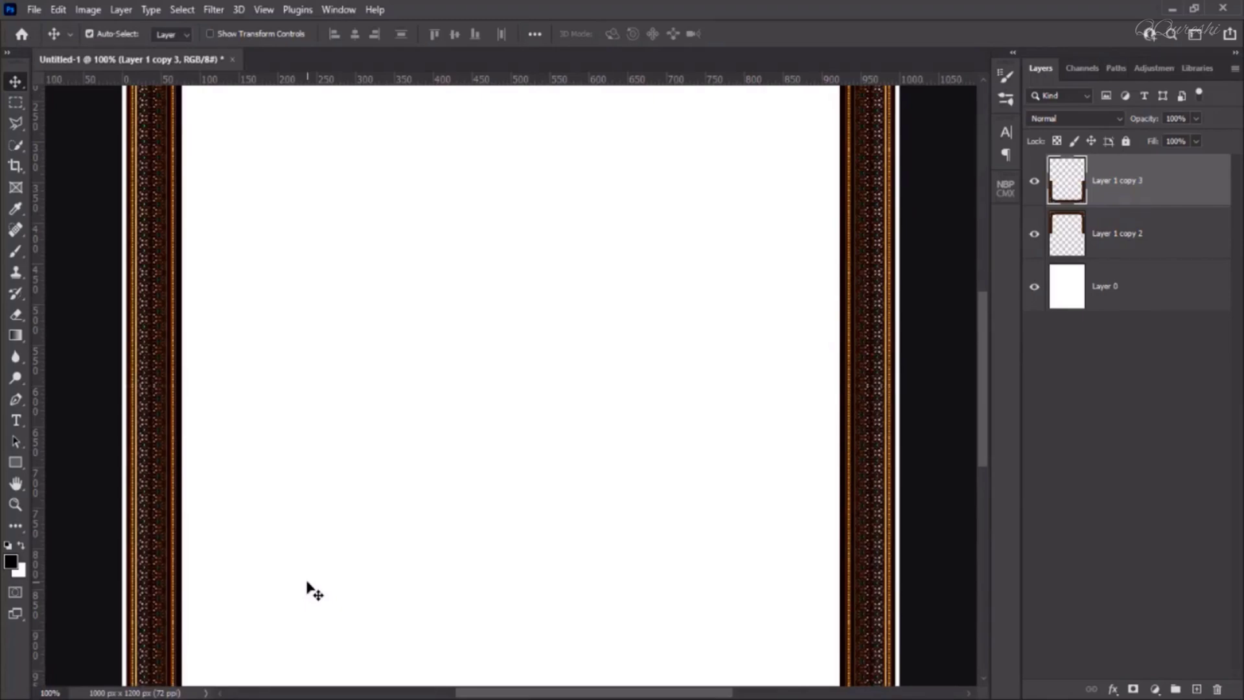
key(ctrl)
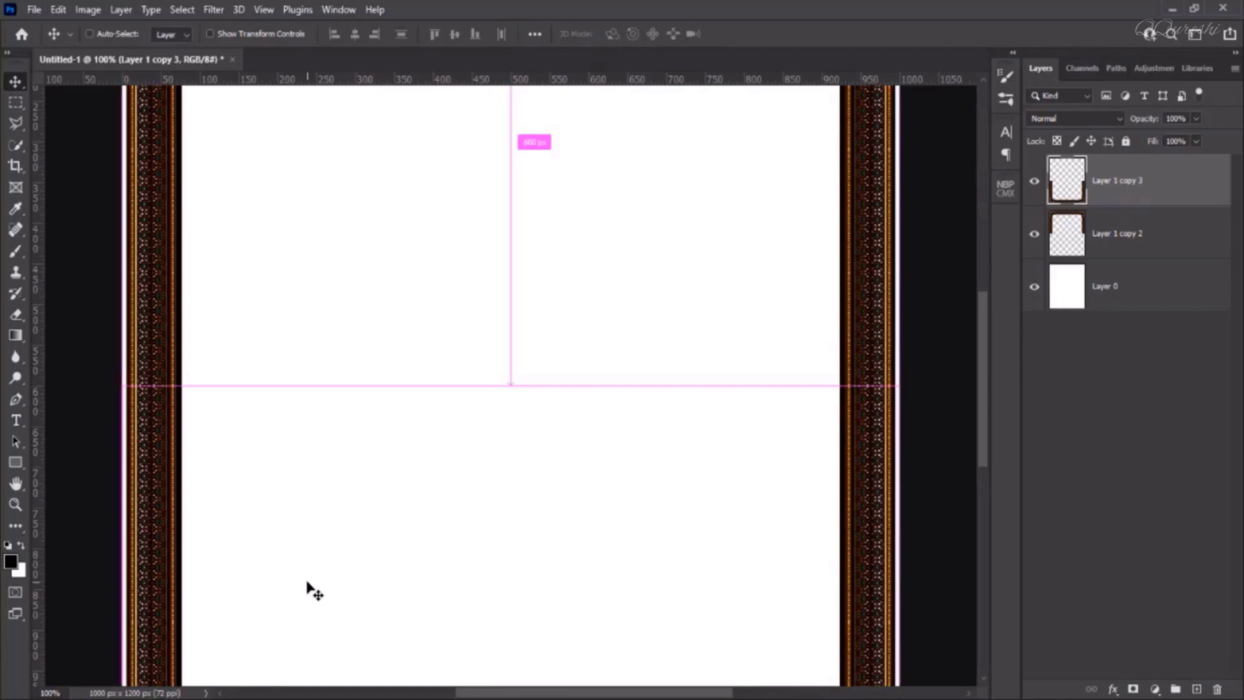
- Merge the upper and lower frame halves into a single layer and check the assembled frame
key(ctrl+0)
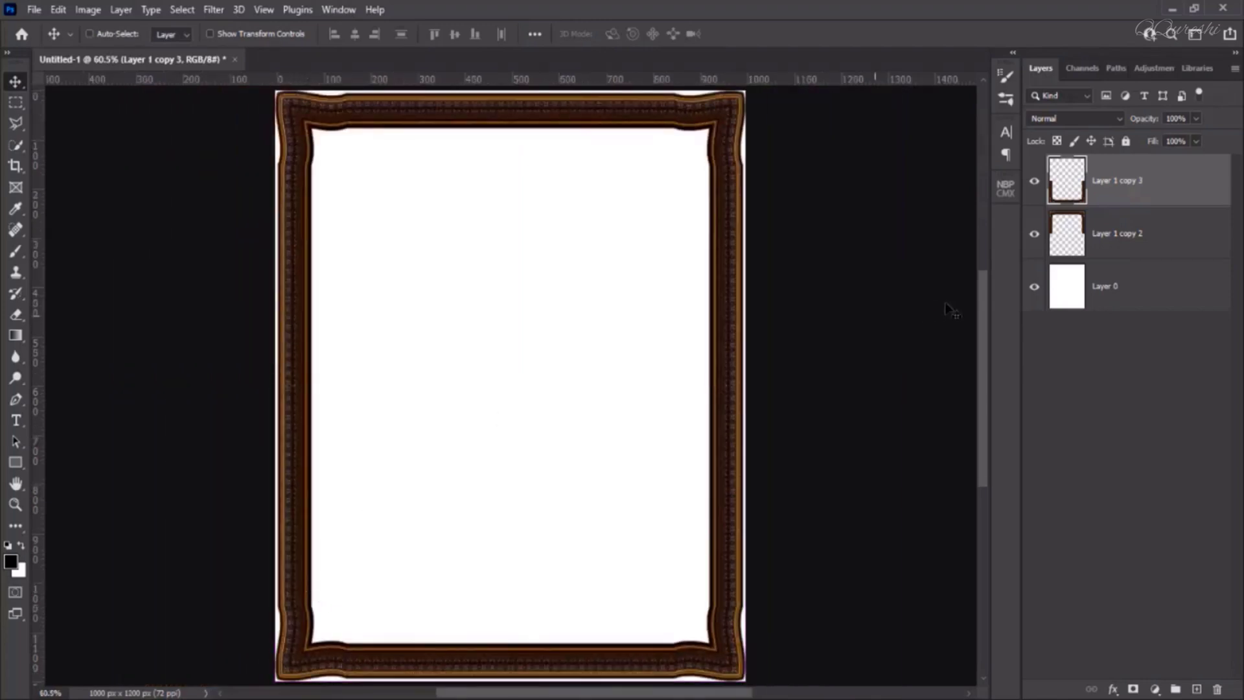
ctrl+click(1102, 237)
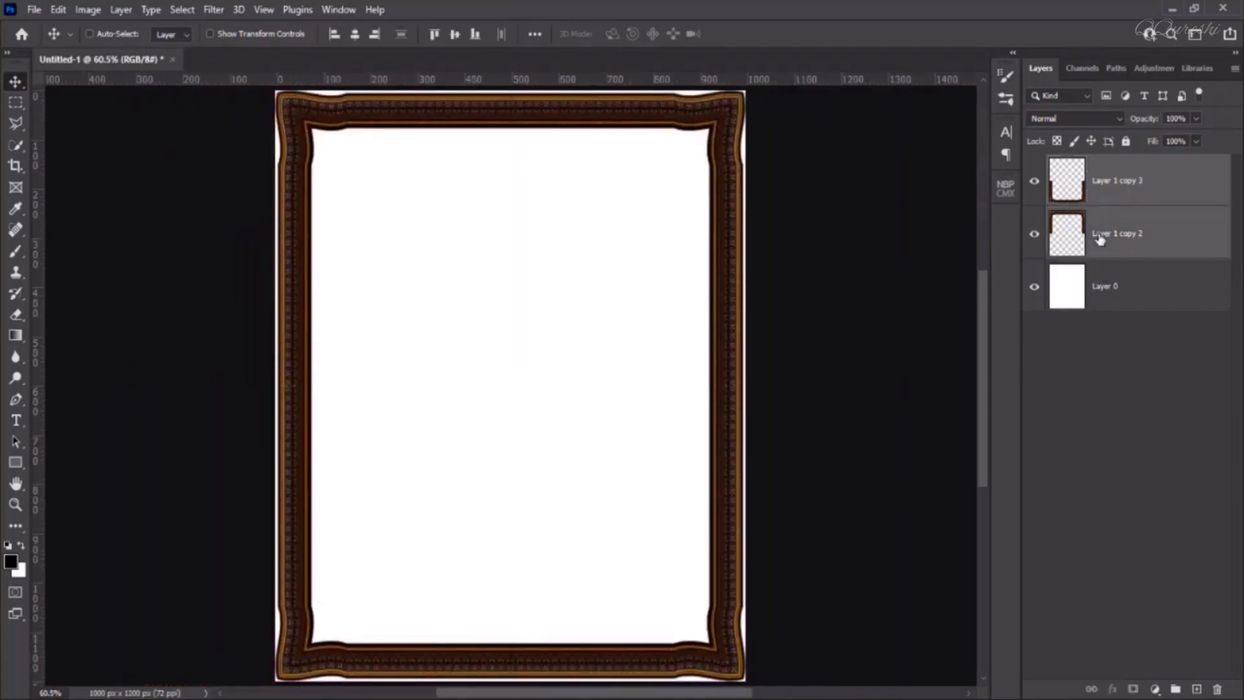
key(ctrl+e)
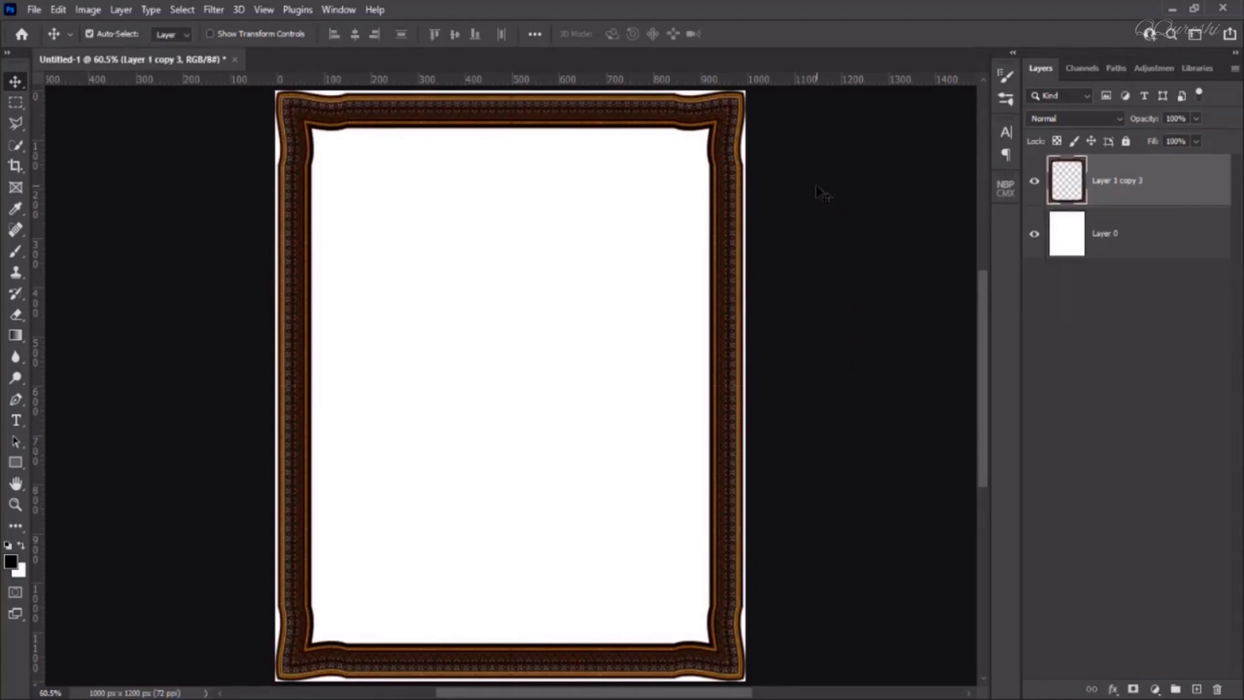
key(ctrl+1)
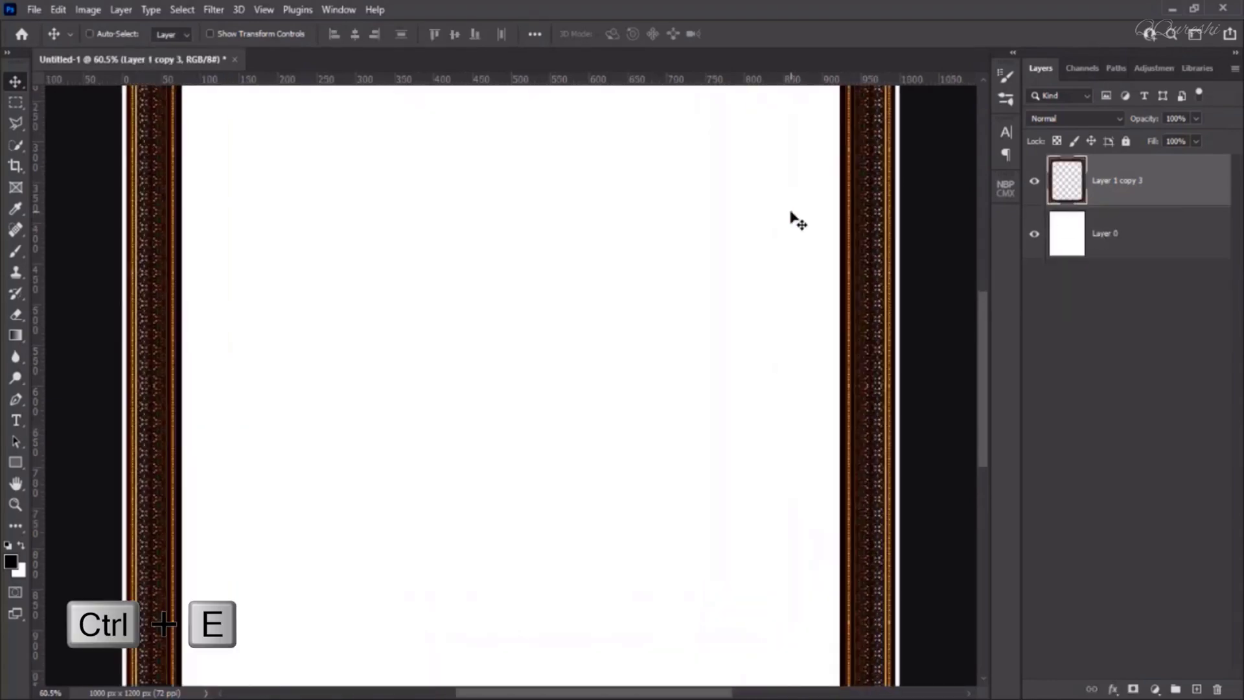
drag(576, 186, 600, 450)
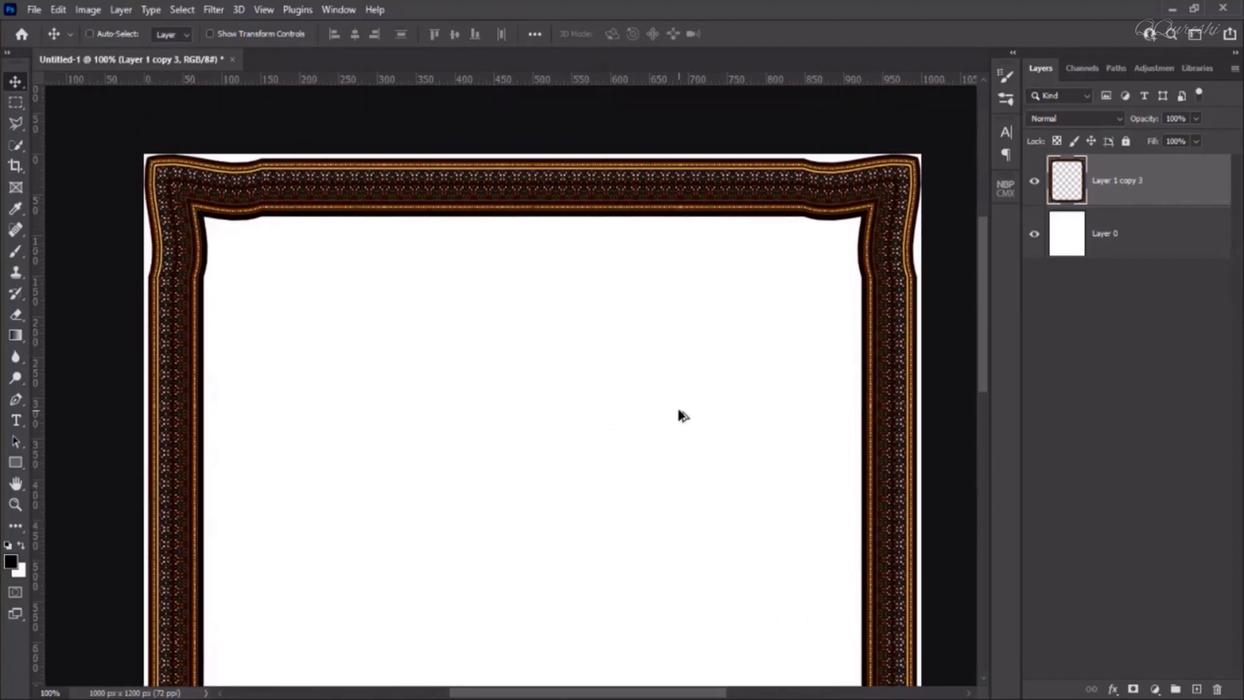
key(ctrl+0)
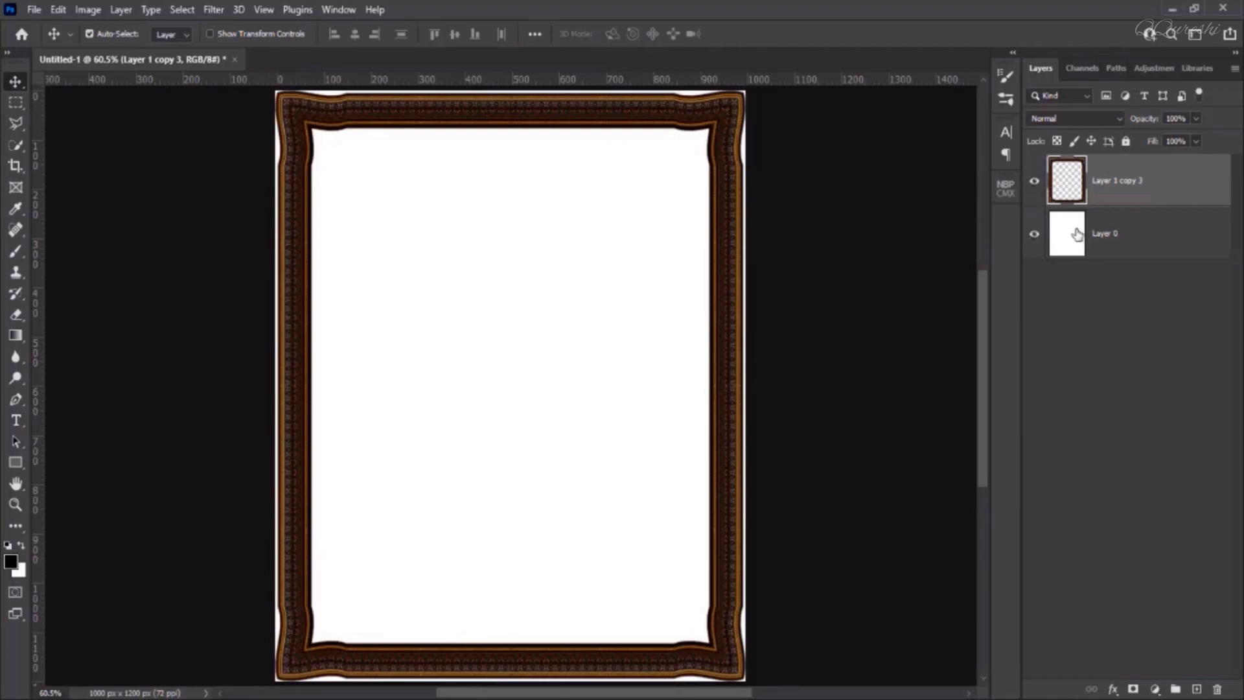
- Try trimming transparent pixels from all four canvas sides with the white background layer hidden, and show that layer again
click(1035, 240)
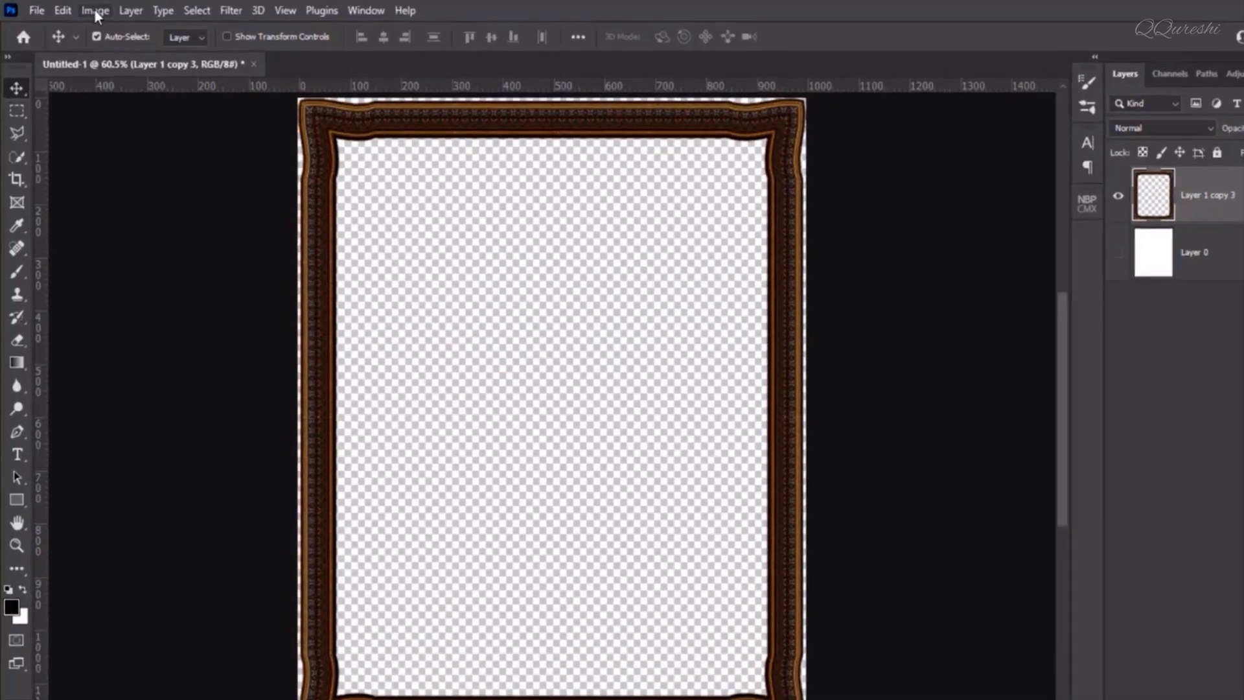
click(88, 10)
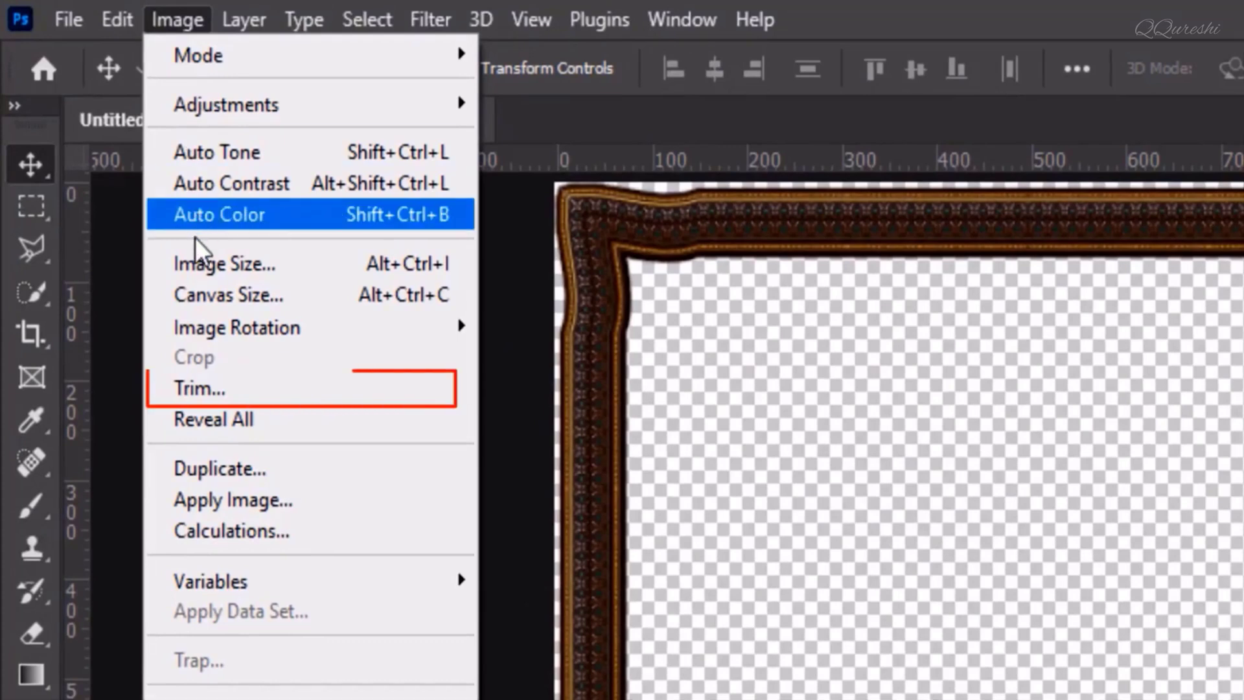
click(204, 381)
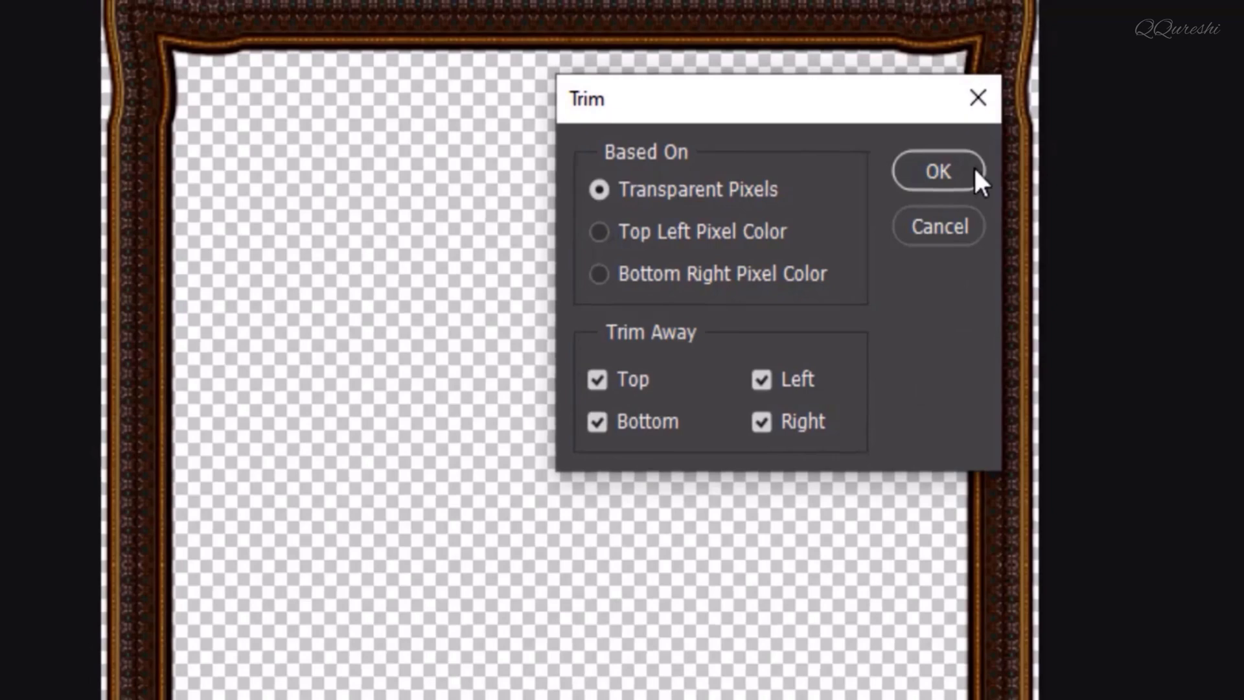
click(974, 167)
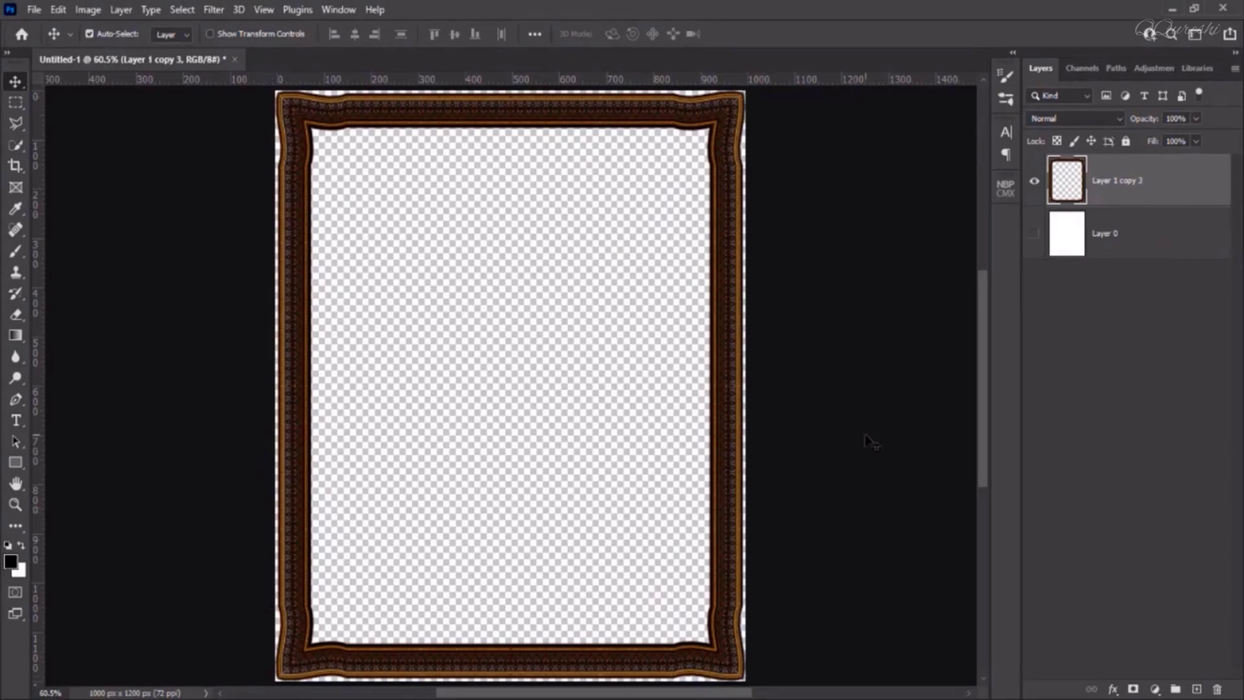
click(1035, 235)
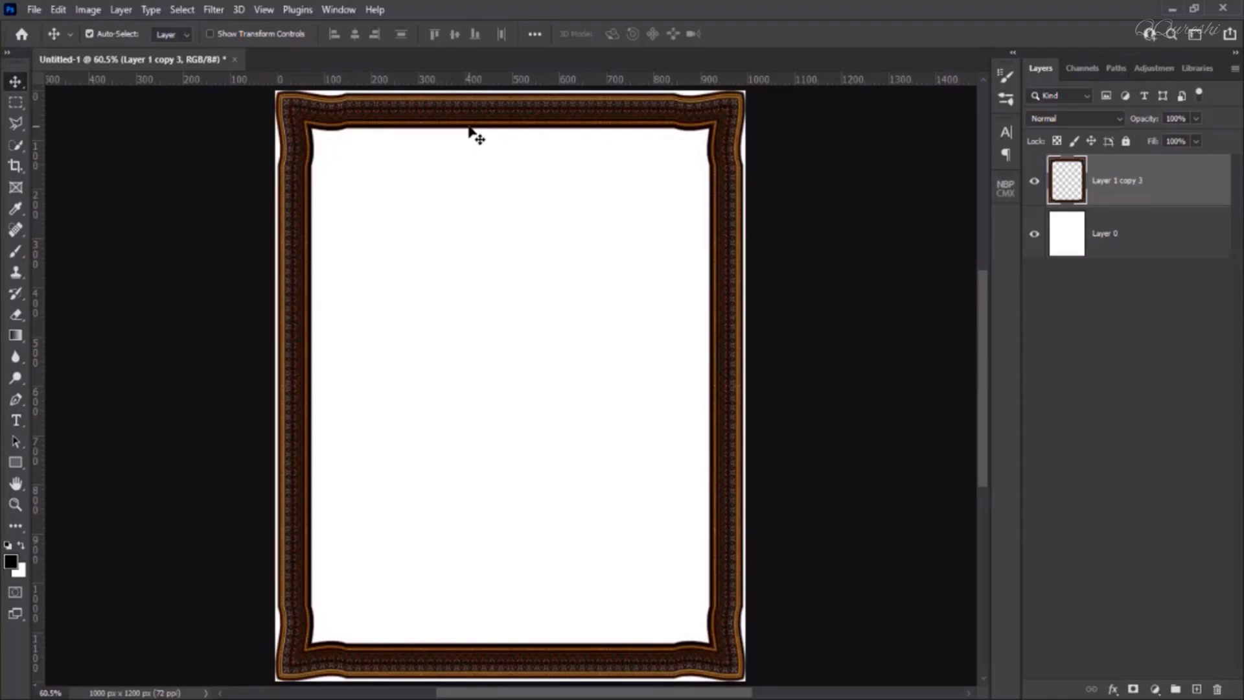
key(ctrl+plus)
key(ctrl+plus)
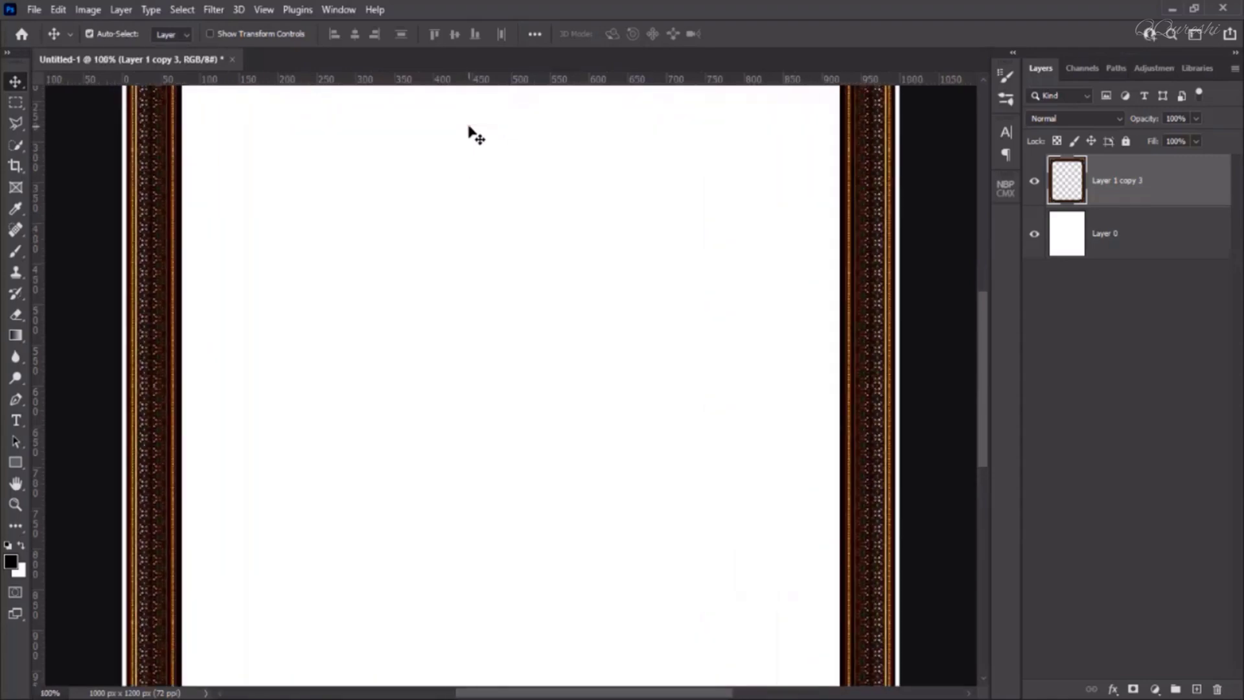
scroll(469, 127, up, 3)
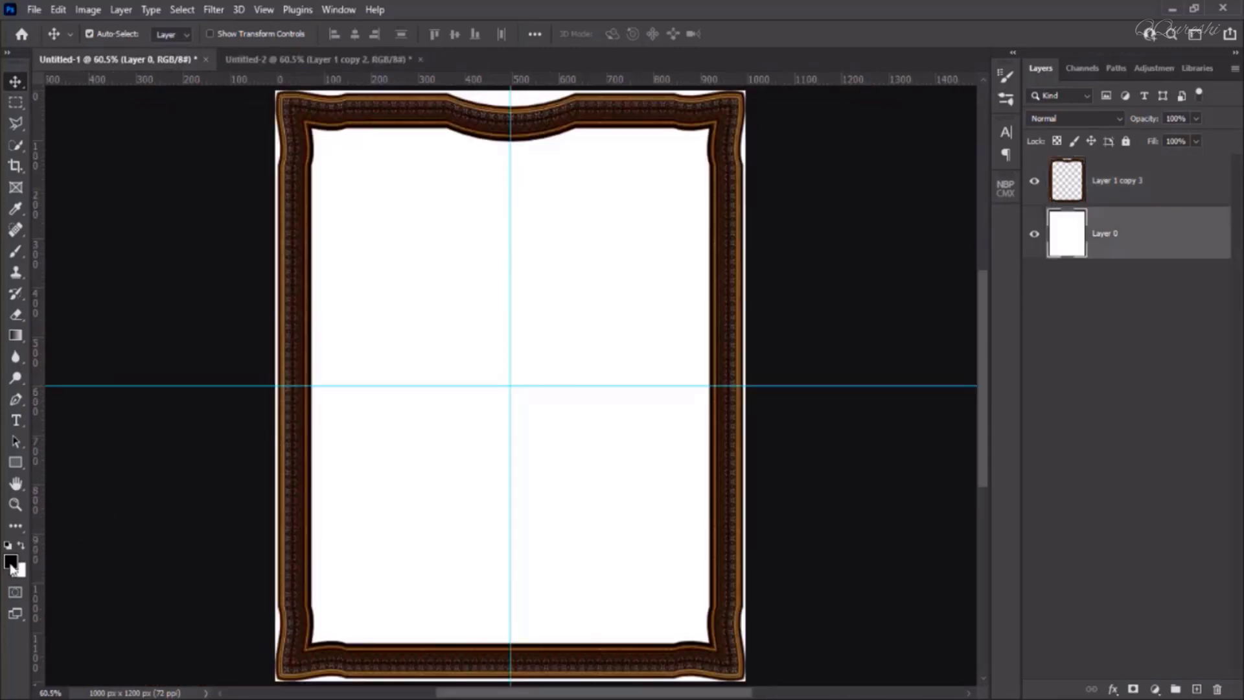
- Sample a brown from the frame, darken it to #573c24 as the foreground color, and fill the white background layer with it
click(11, 567)
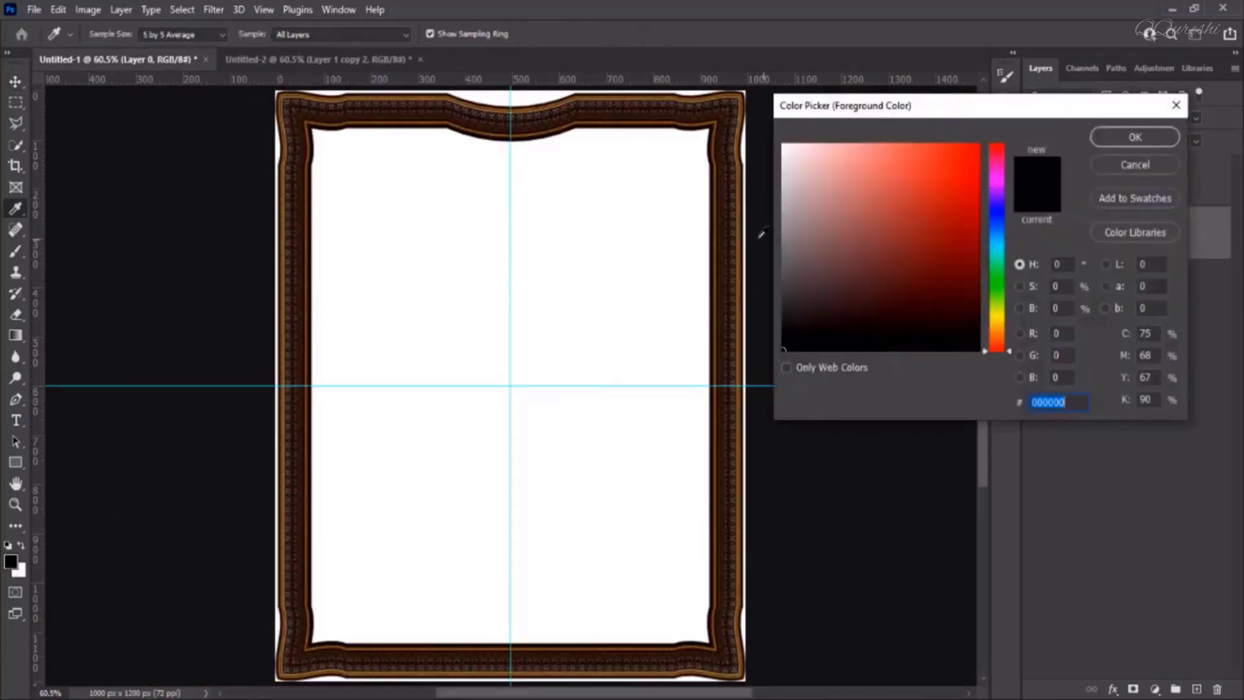
click(737, 203)
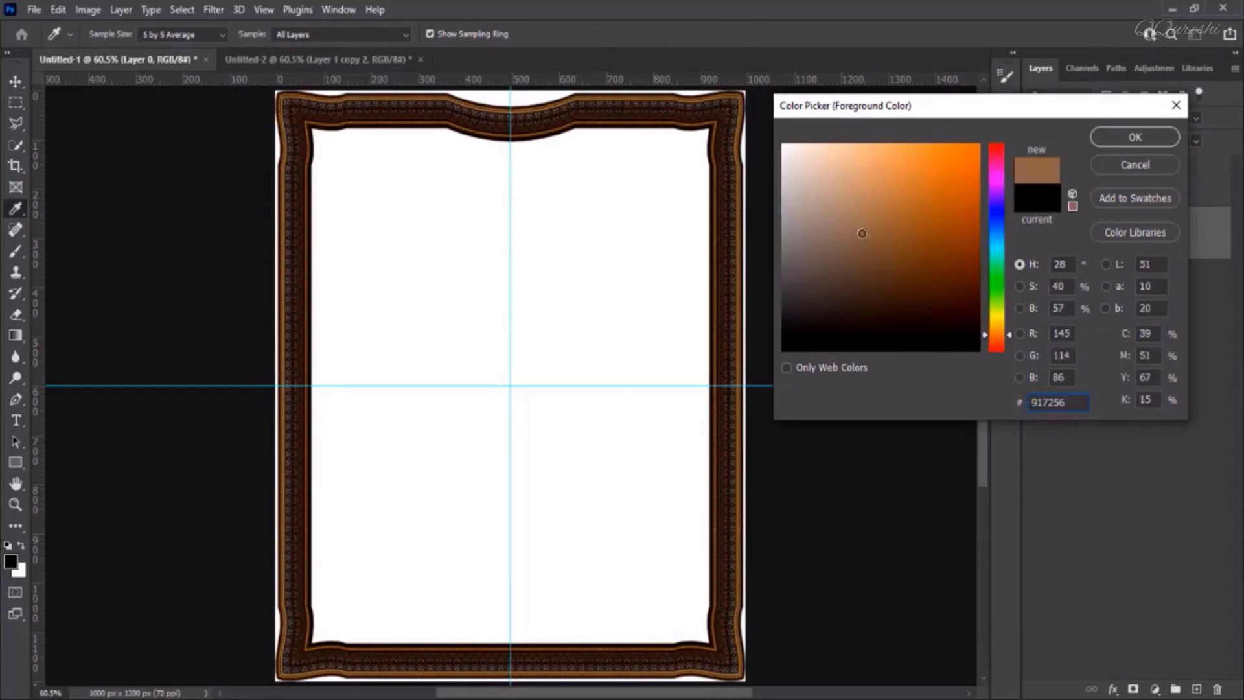
click(898, 280)
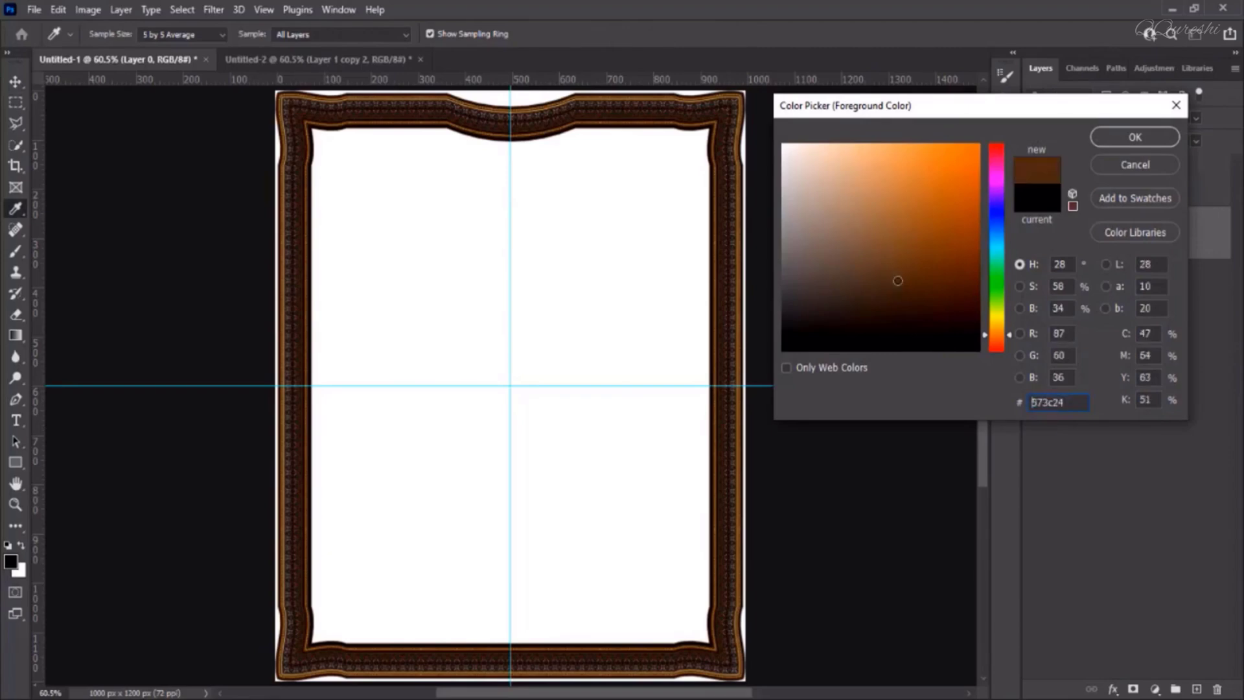
click(1118, 142)
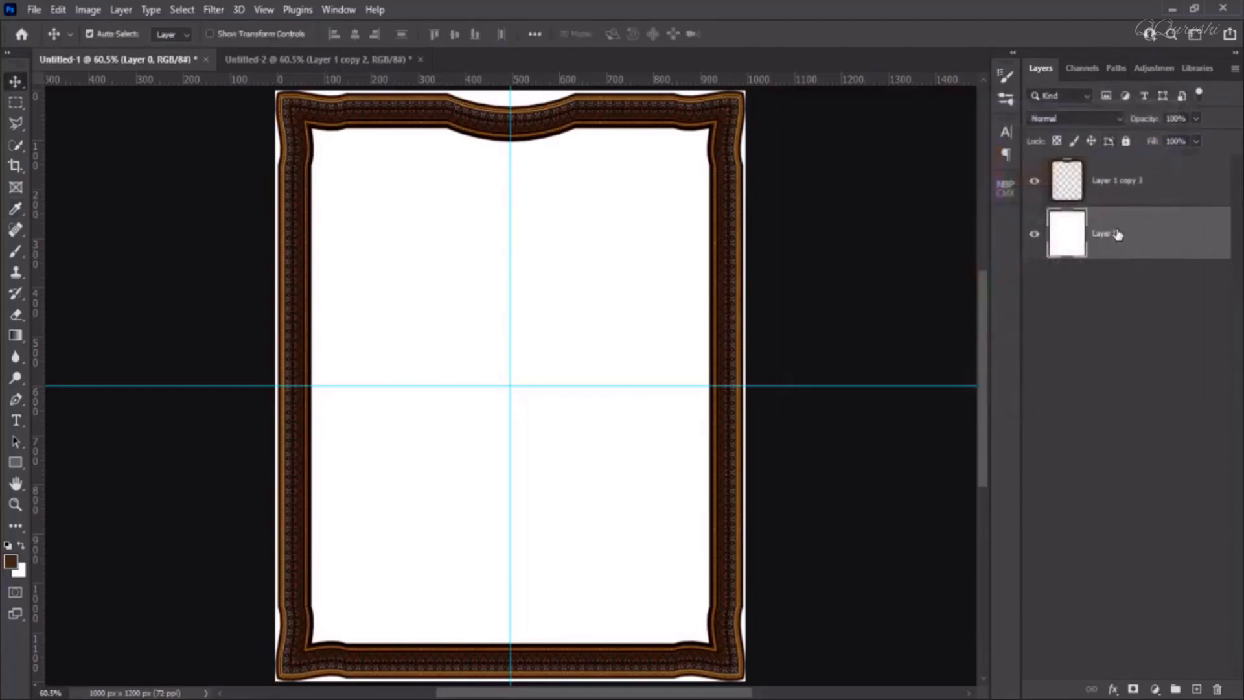
key(alt+BackSpace)
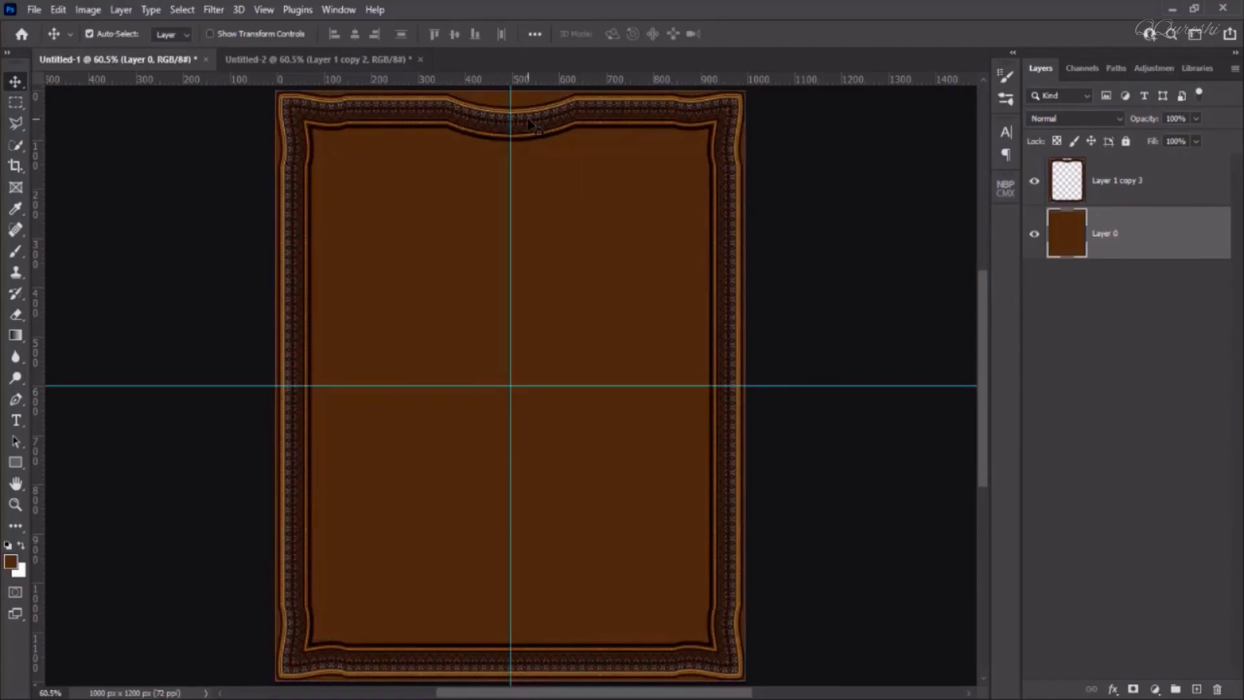
- Select the empty area inside the frame on the frame layer with the Magic Wand tool
key(ctrl+1)
drag(528, 120, 525, 390)
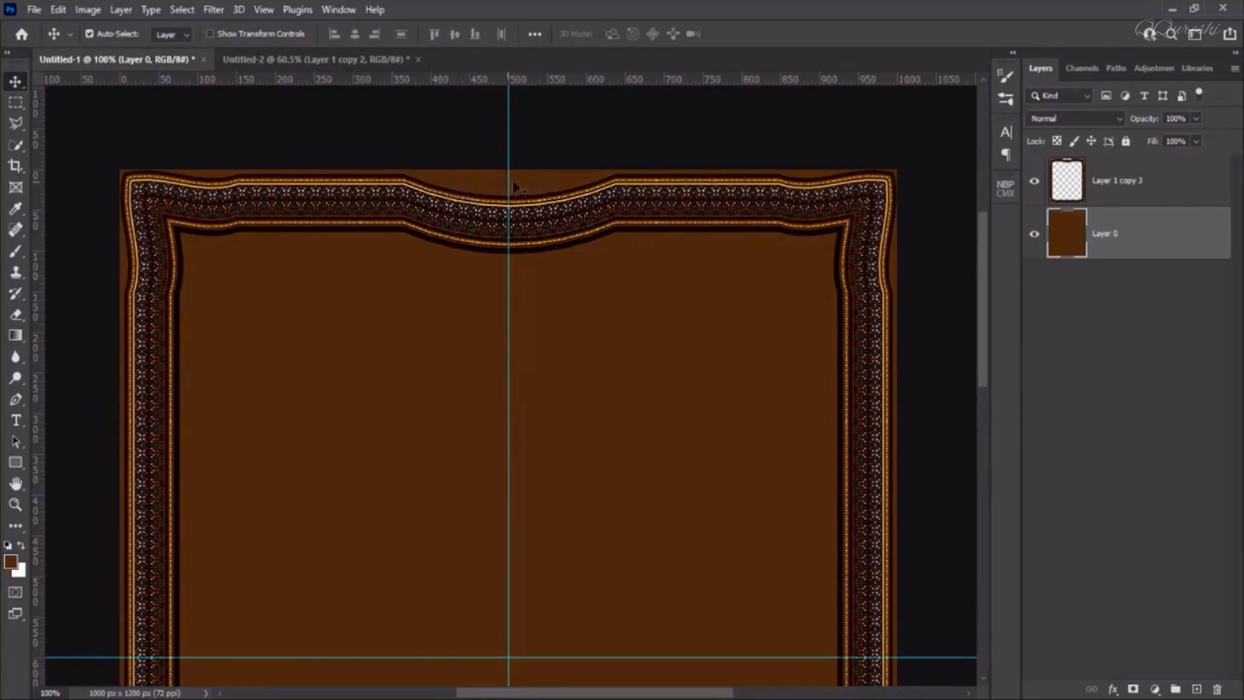
click(1117, 179)
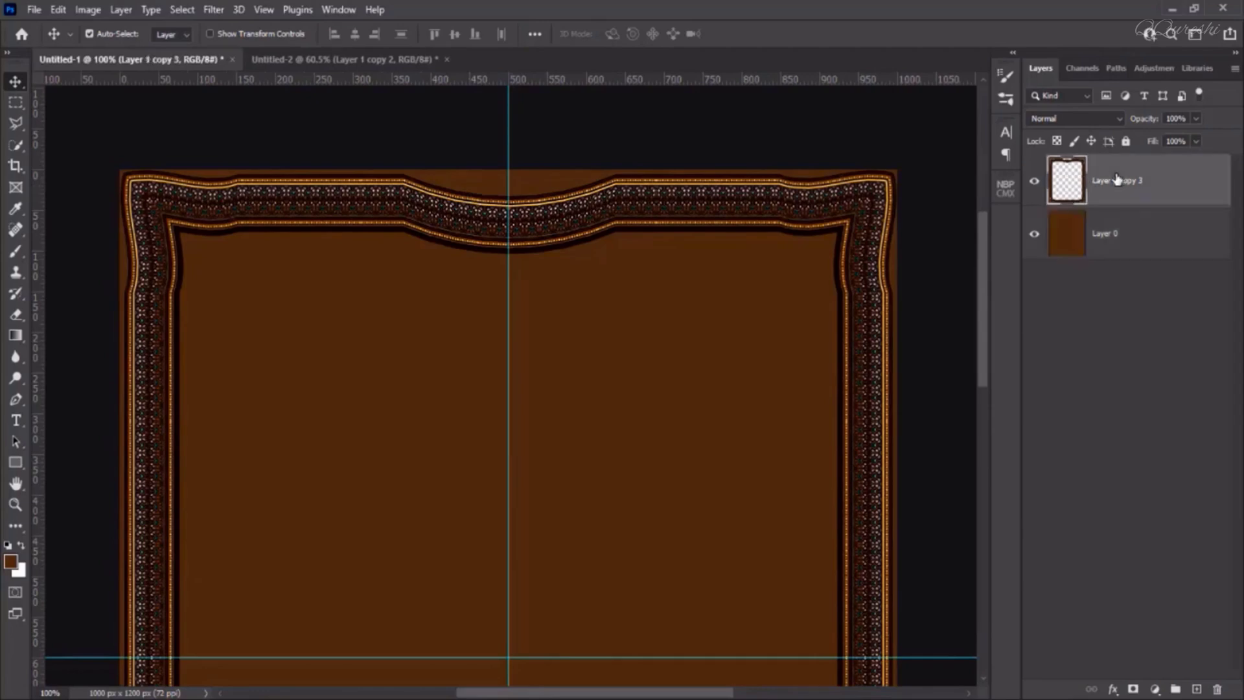
click(16, 148)
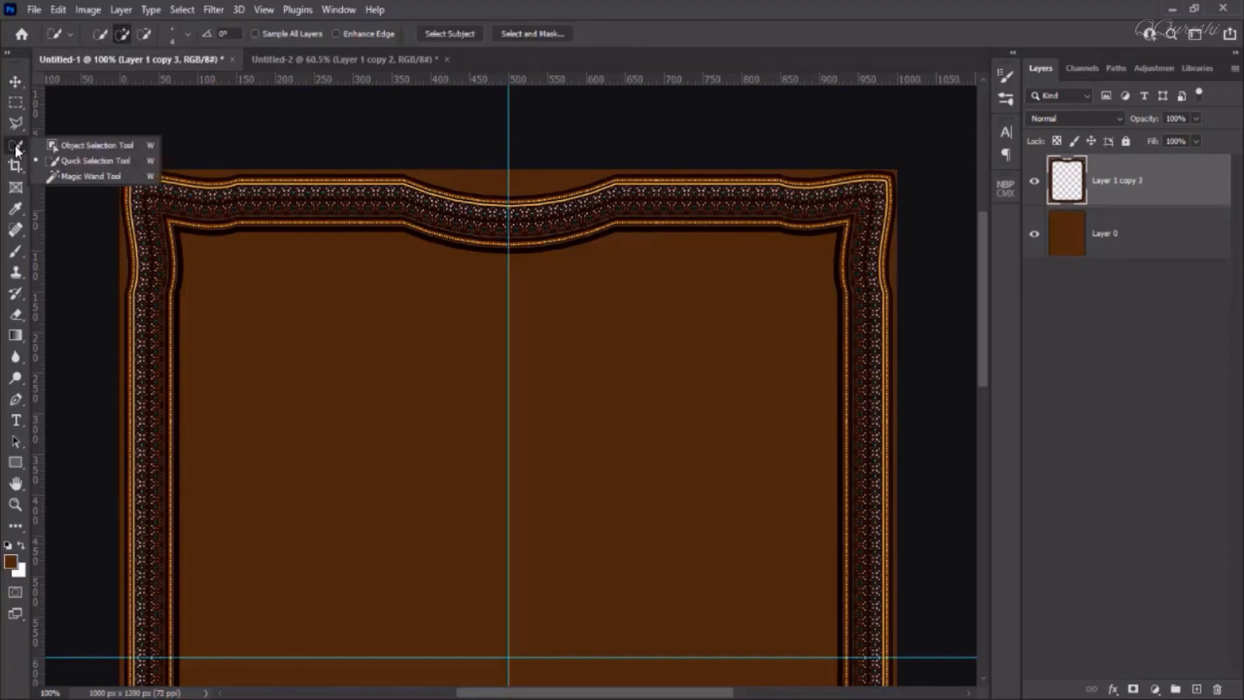
click(70, 176)
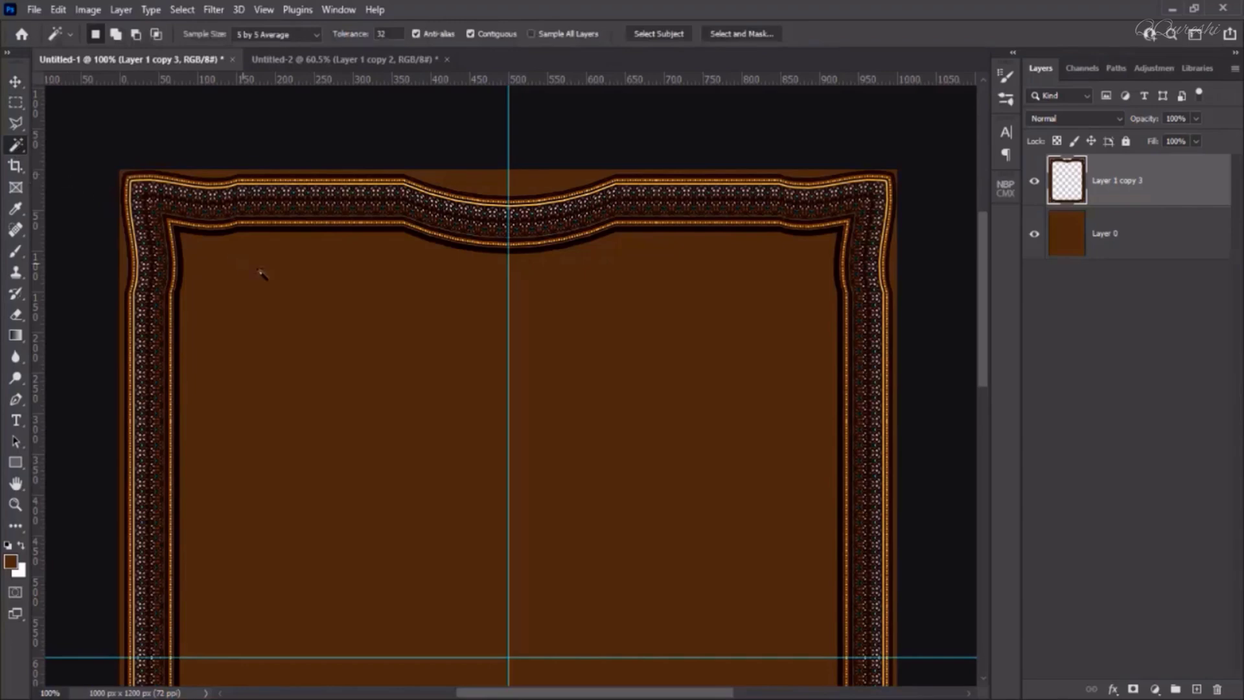
click(395, 337)
scroll(397, 344, down, 5)
scroll(395, 343, down, 8)
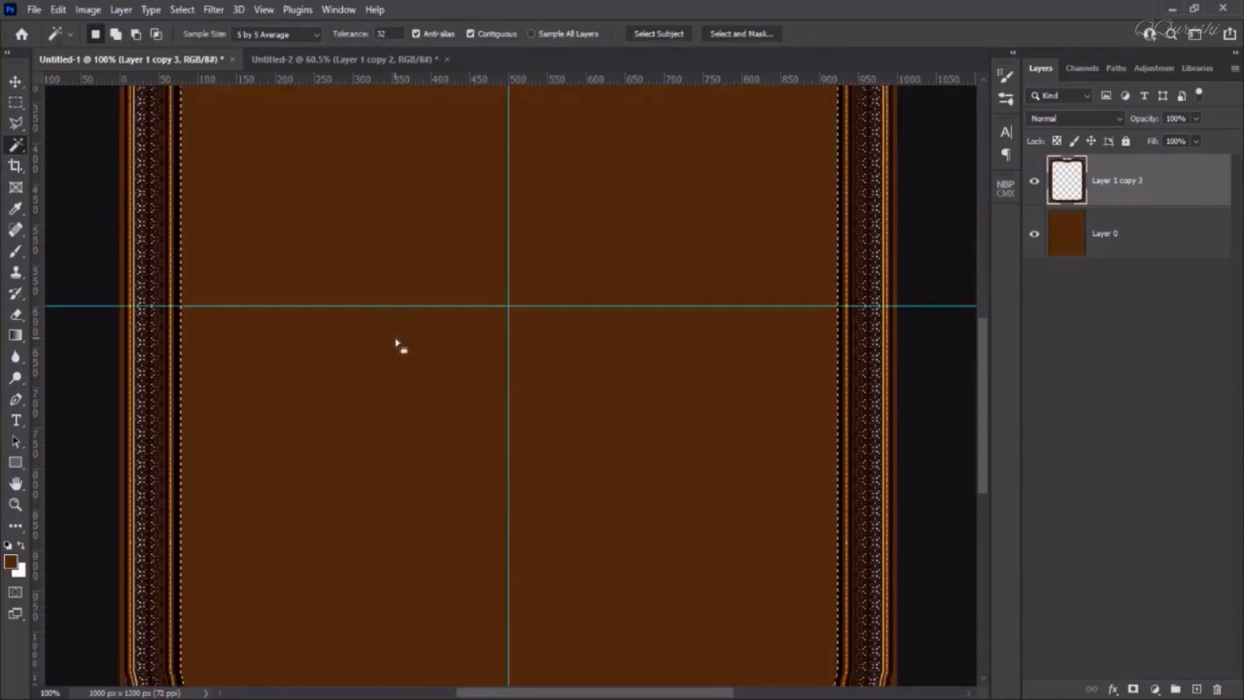
scroll(396, 343, up, 10)
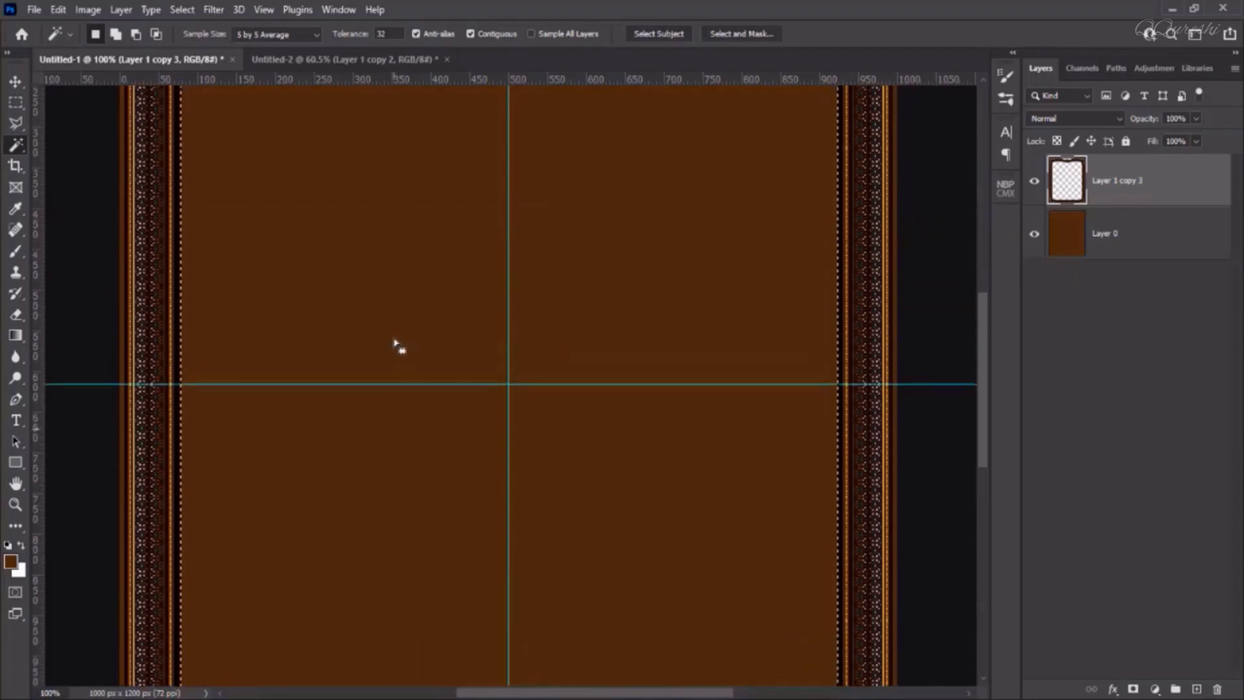
scroll(397, 346, up, 4)
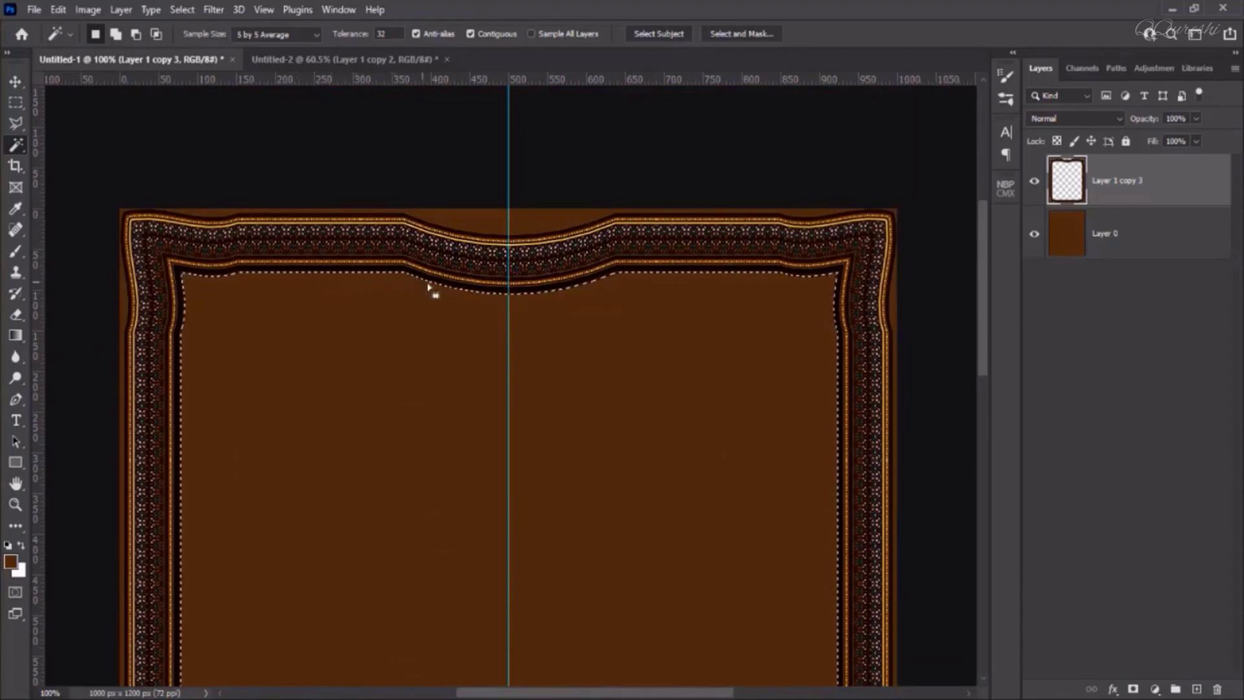
- Expand the selection of the frame's inner area by 1 pixel
click(214, 11)
mouse_move(176, 12)
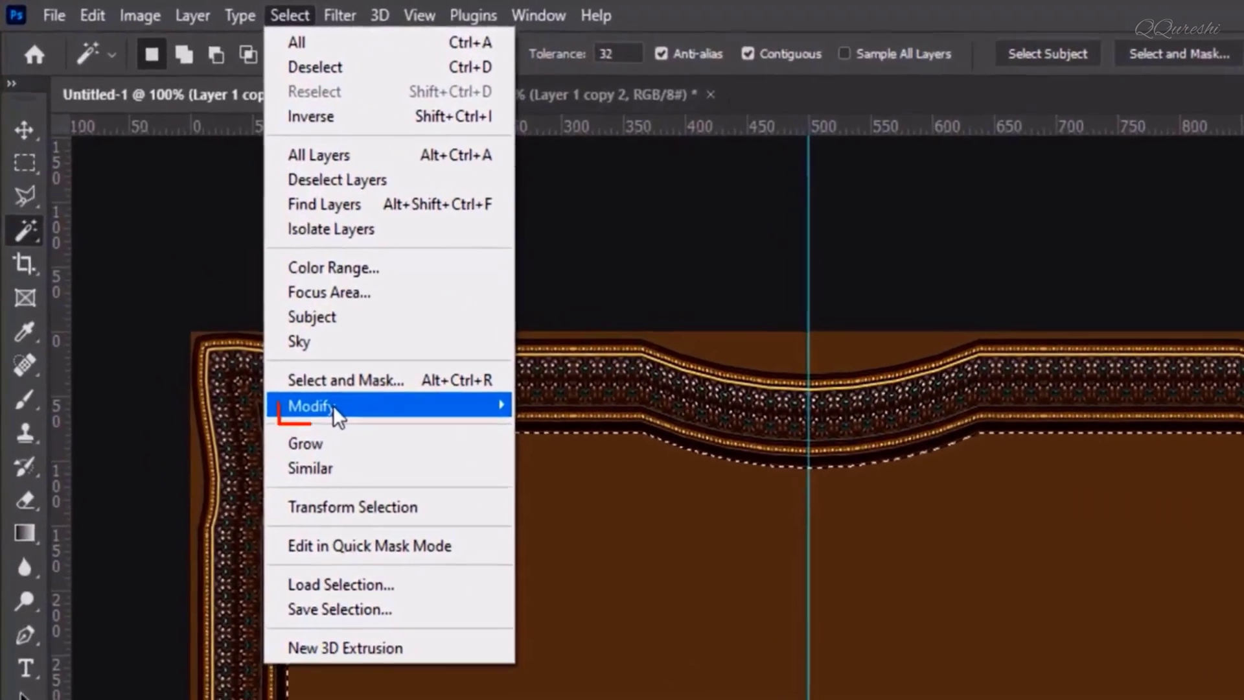
mouse_move(212, 256)
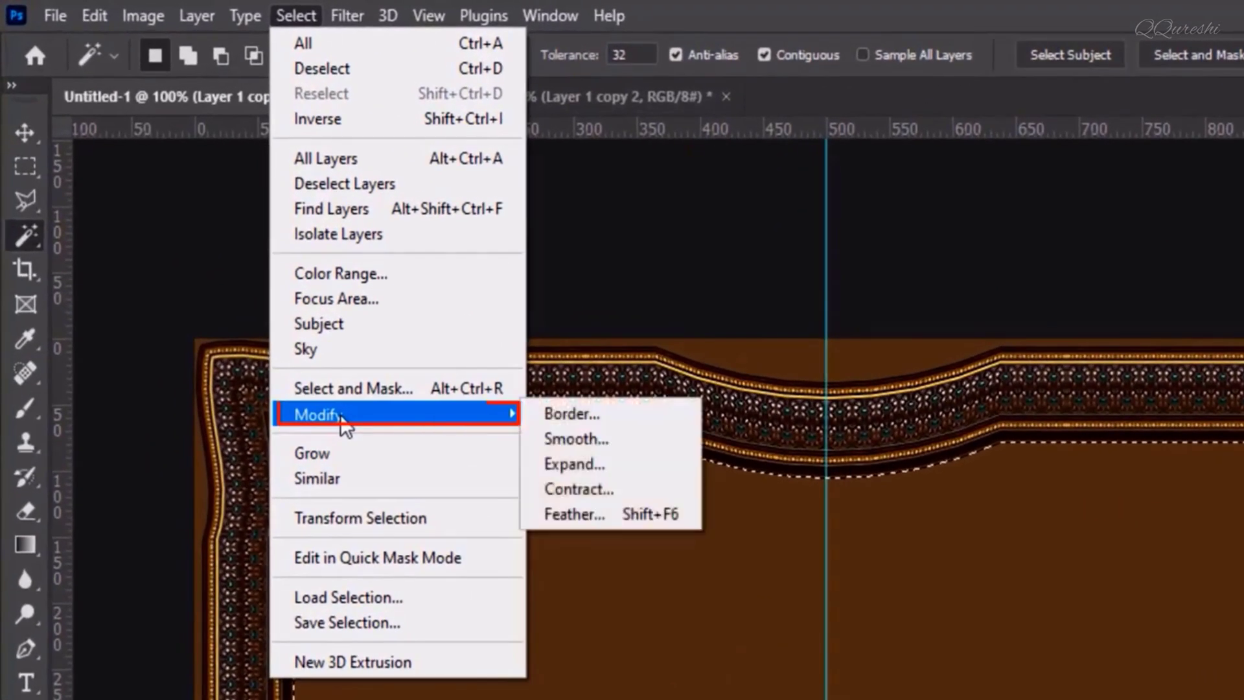
click(585, 462)
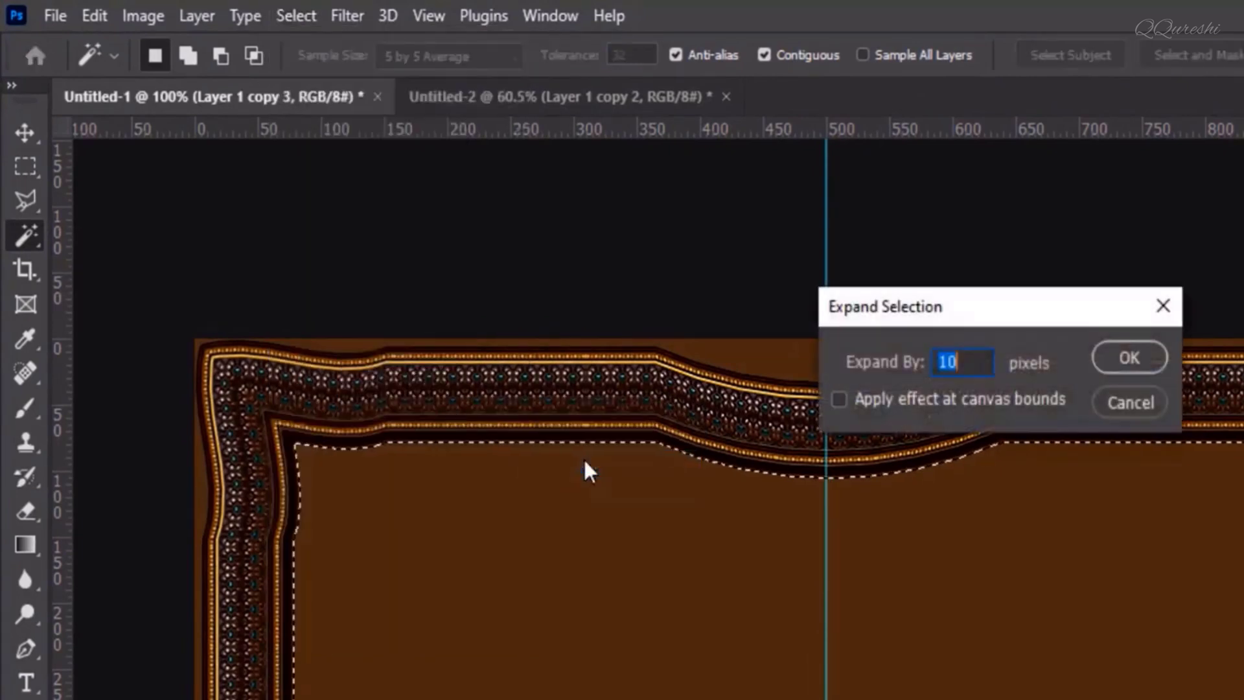
text(1)
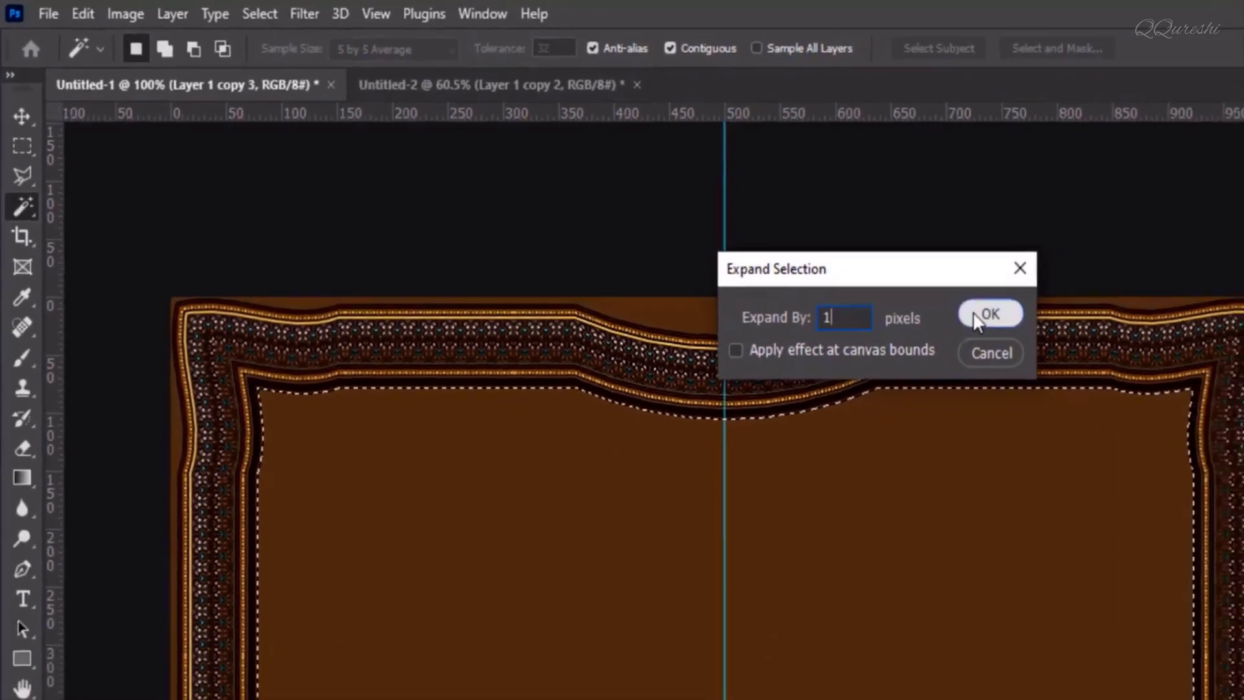
click(1115, 357)
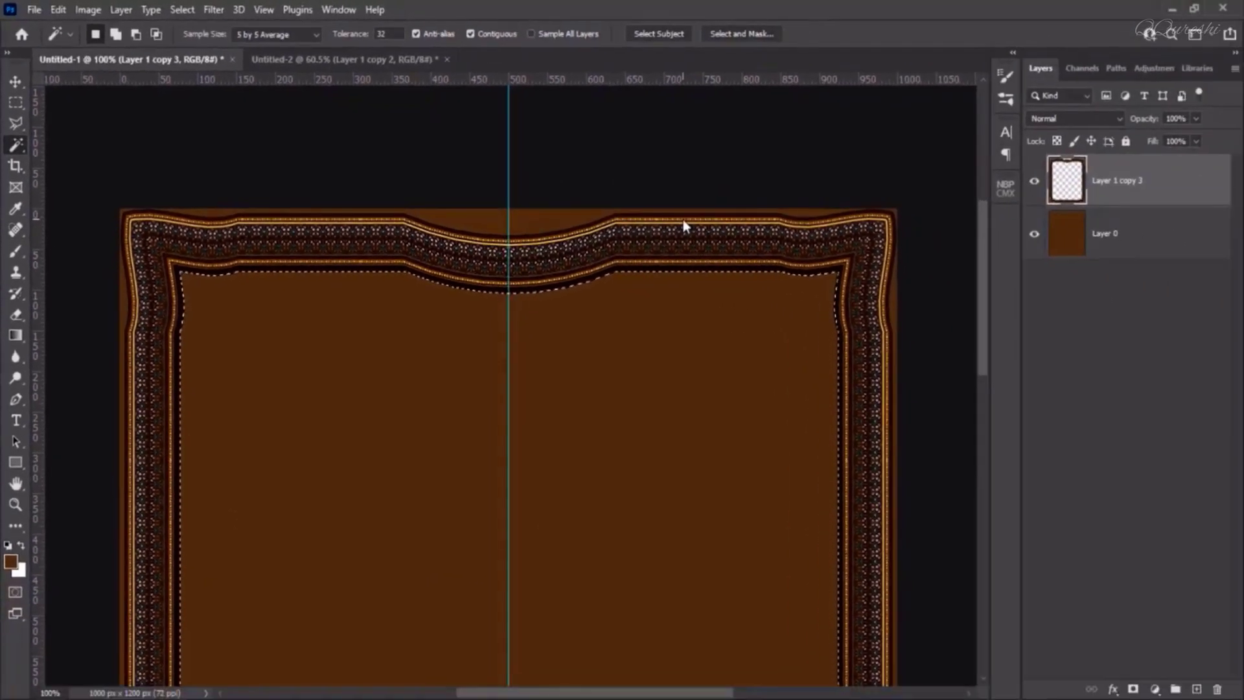
- Invert the selection, delete the brown fill outside the frame's opening from the background layer, and clear the selection
click(1114, 235)
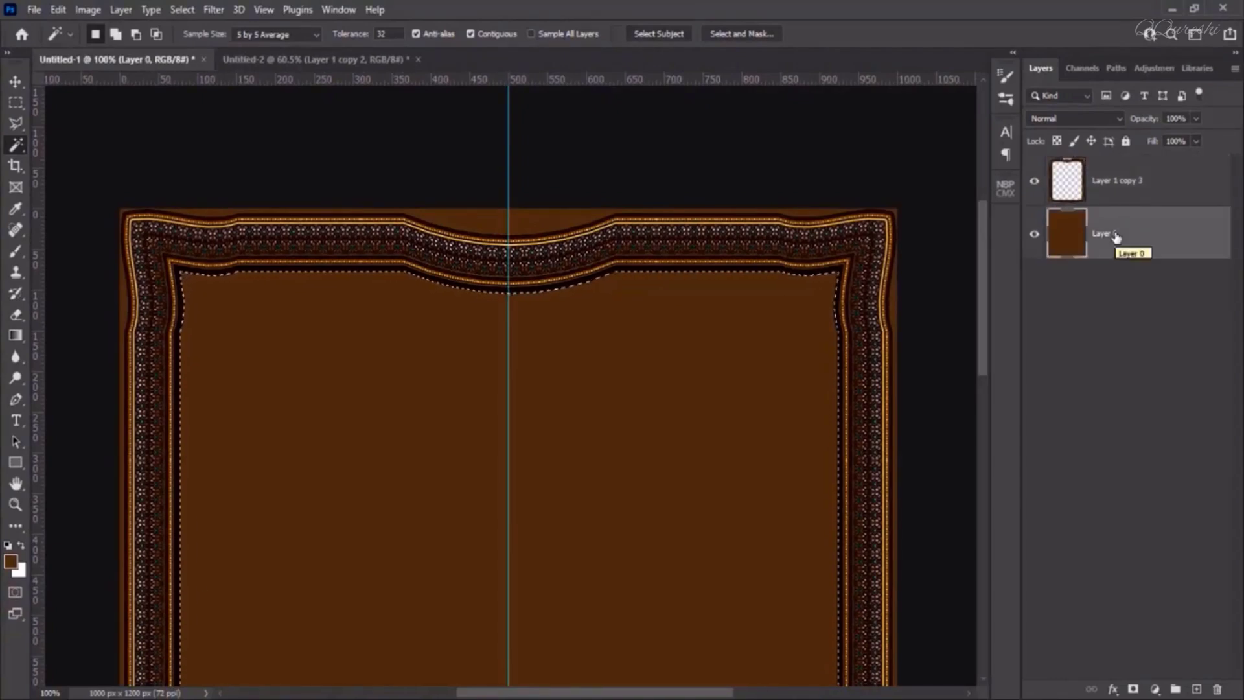
key(ctrl+shift+i)
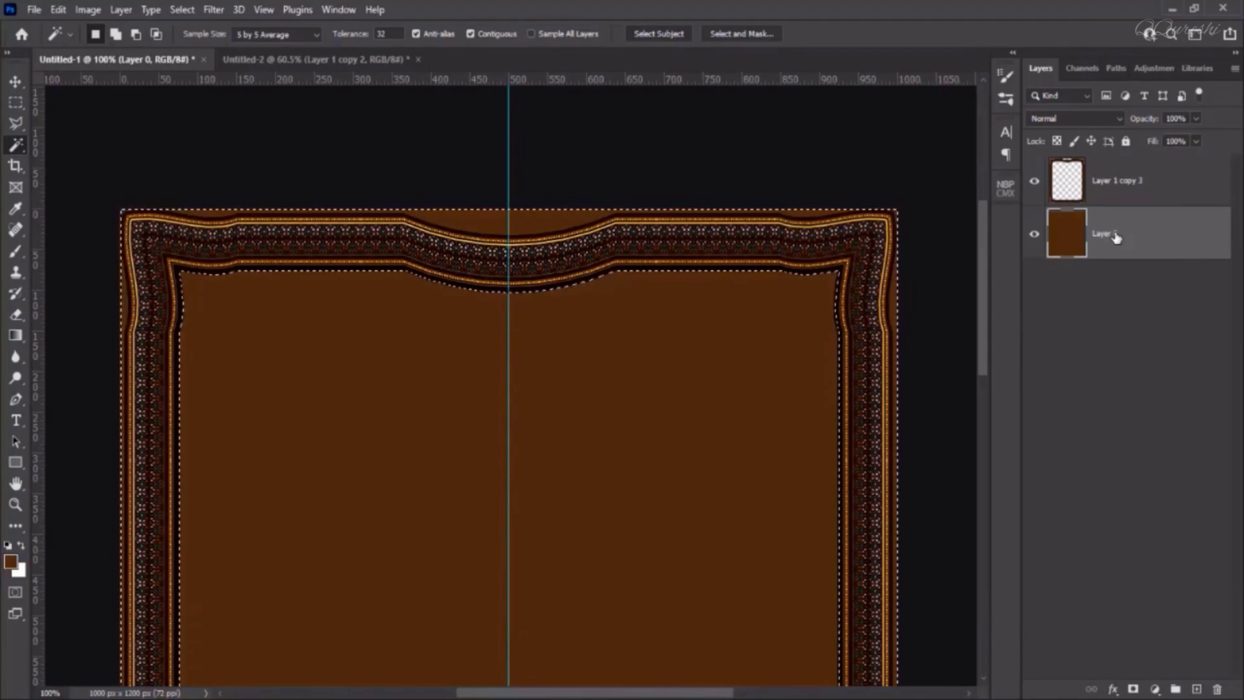
key(Delete)
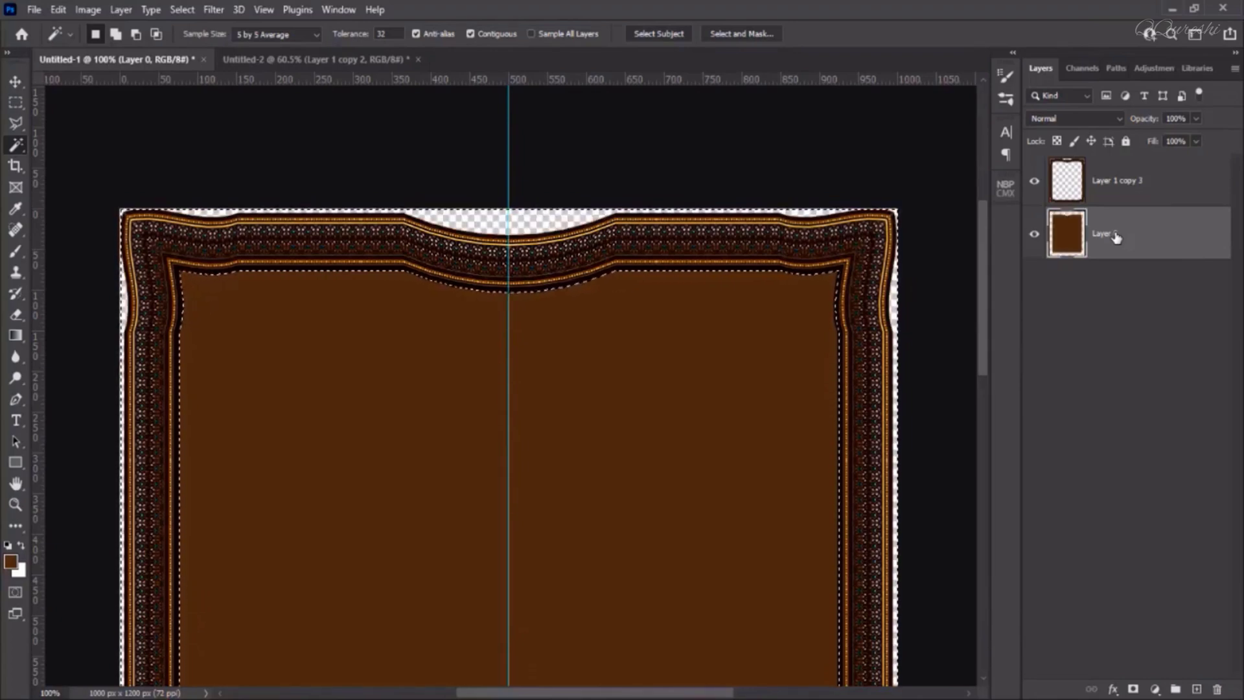
key(ctrl+0)
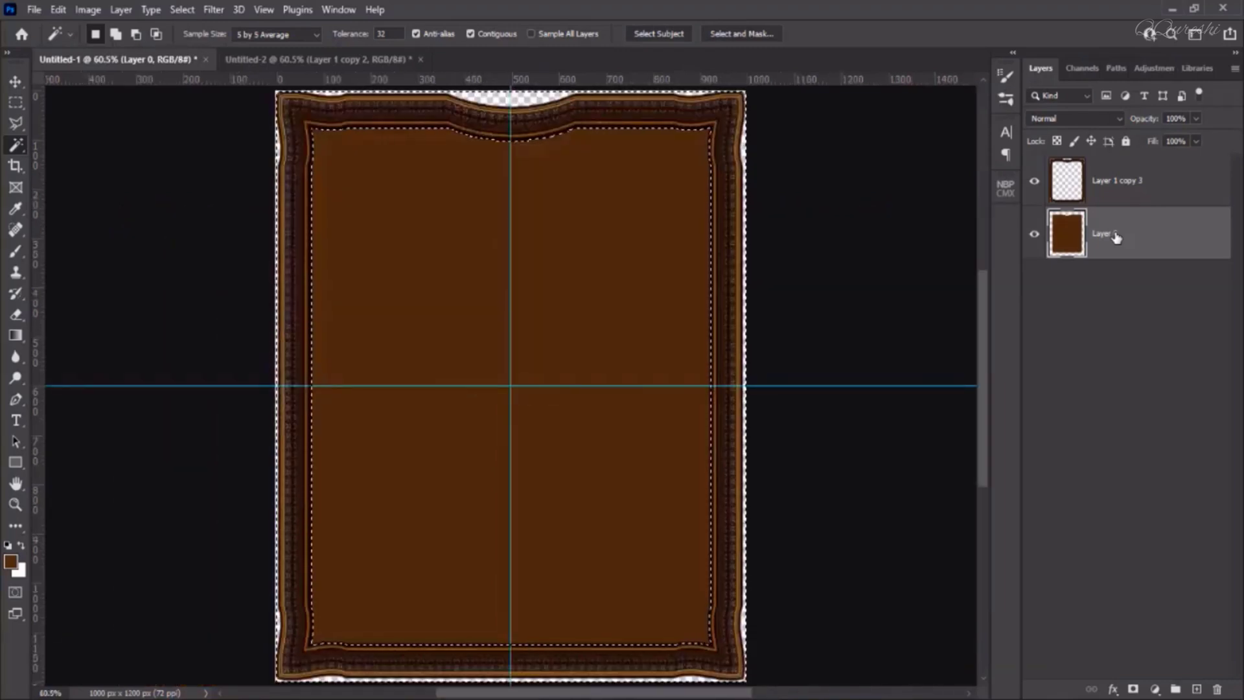
key(ctrl+d)
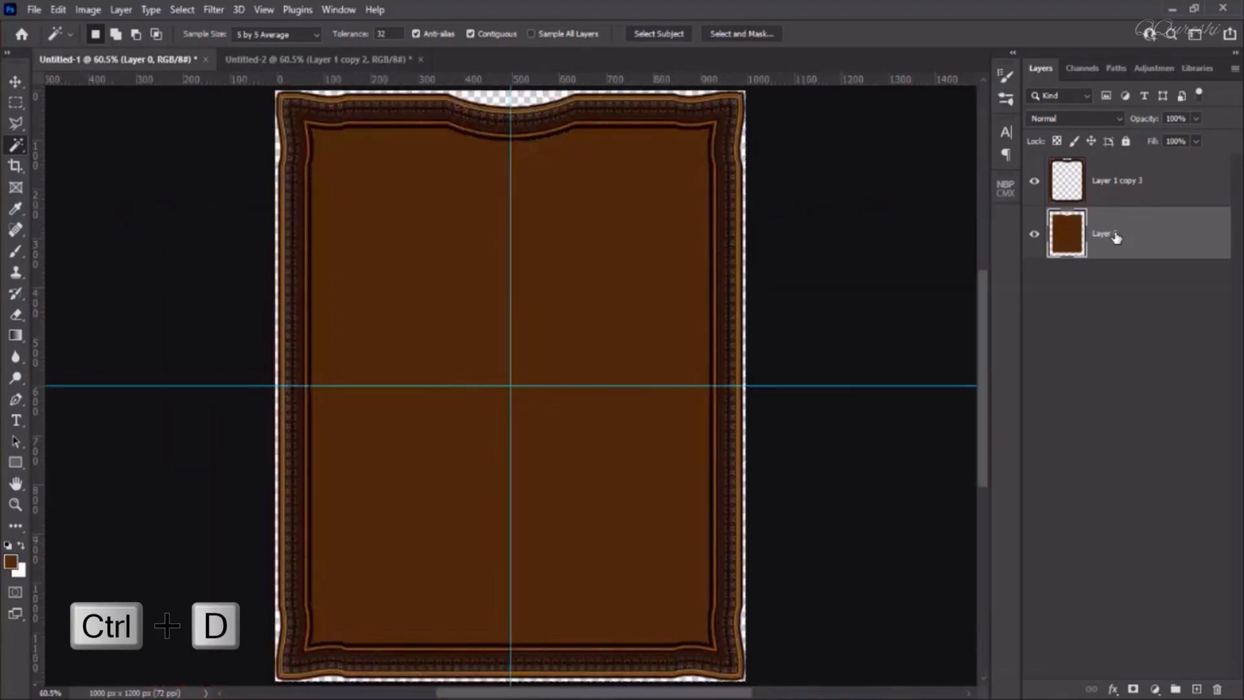
key(ctrl+1)
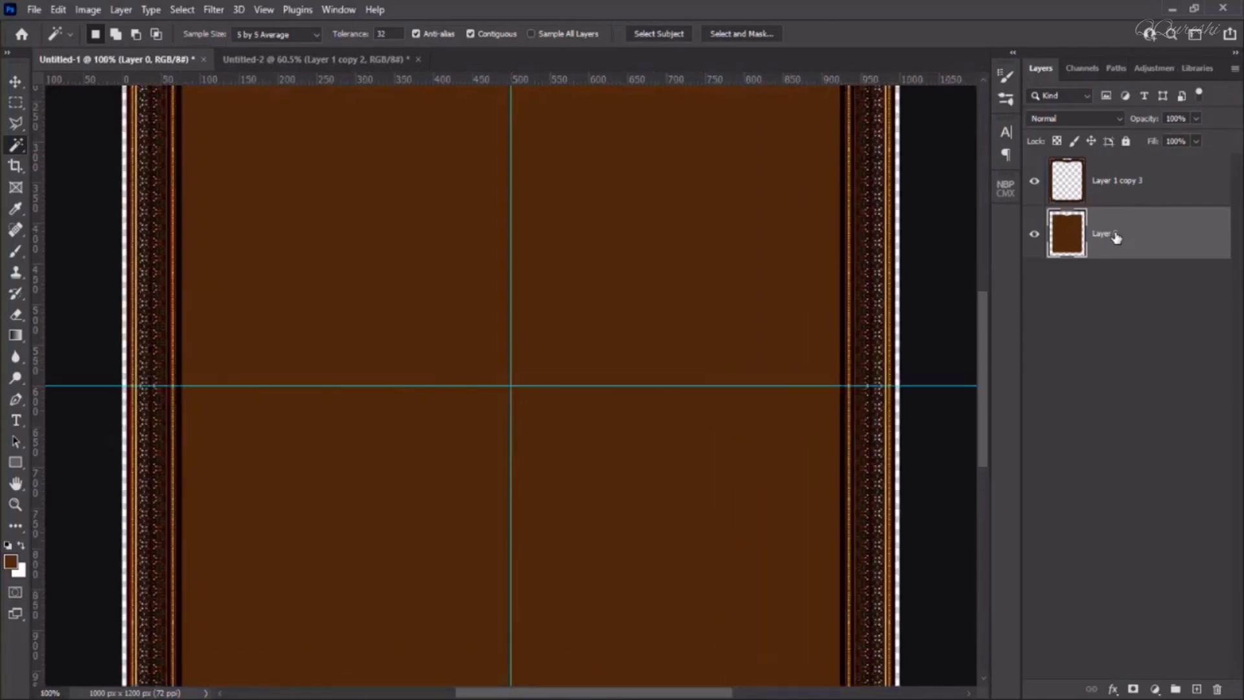
scroll(596, 304, up, 5)
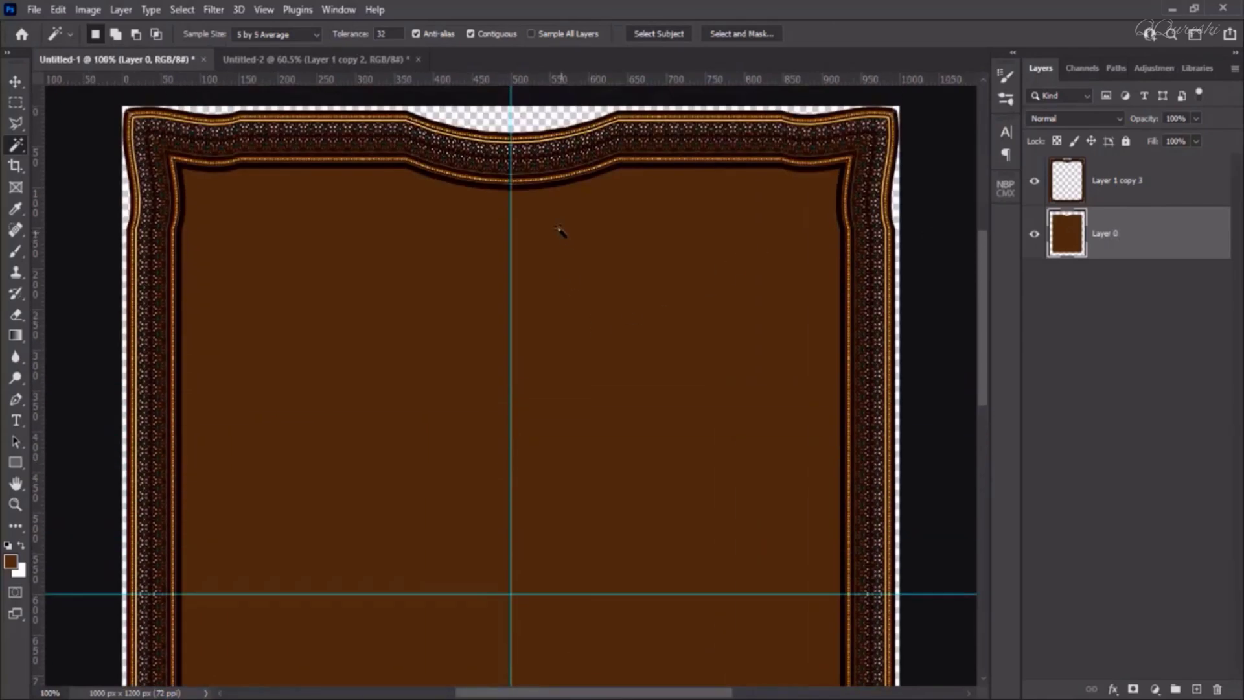